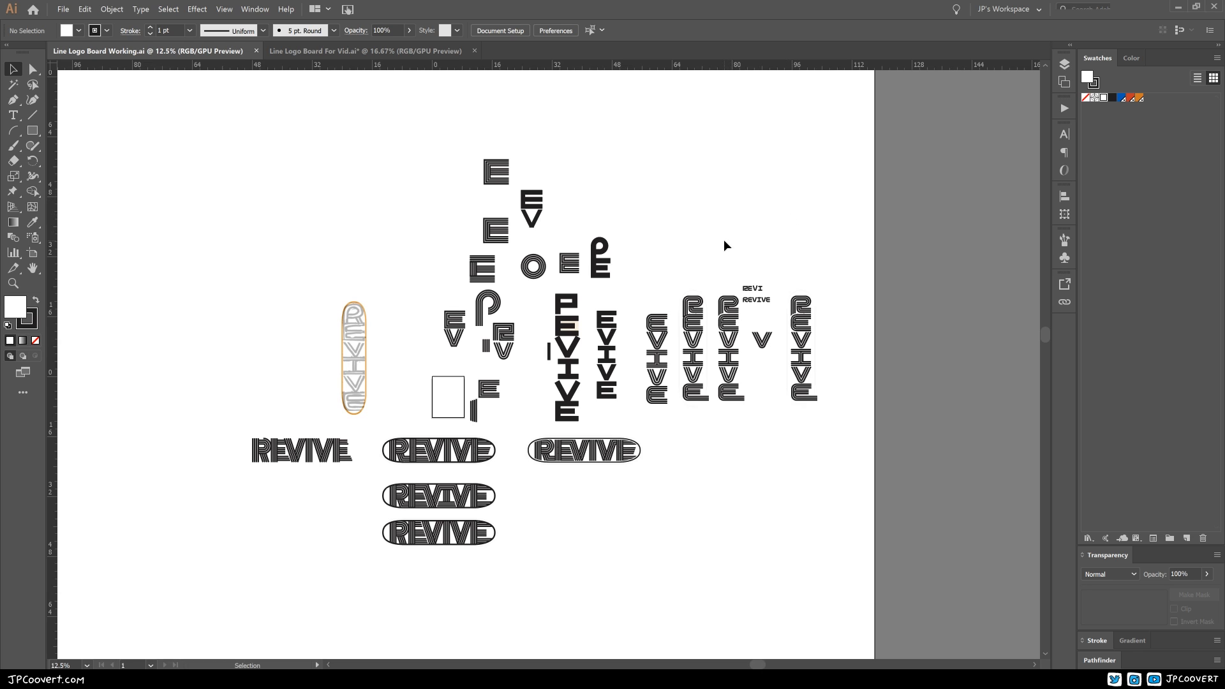
Step: Examine the vertical REVIVE sketch and the line-lettering variations across the working logo board
{"action": "left_click", "coordinate": [431, 381], "text": "ctrl"}
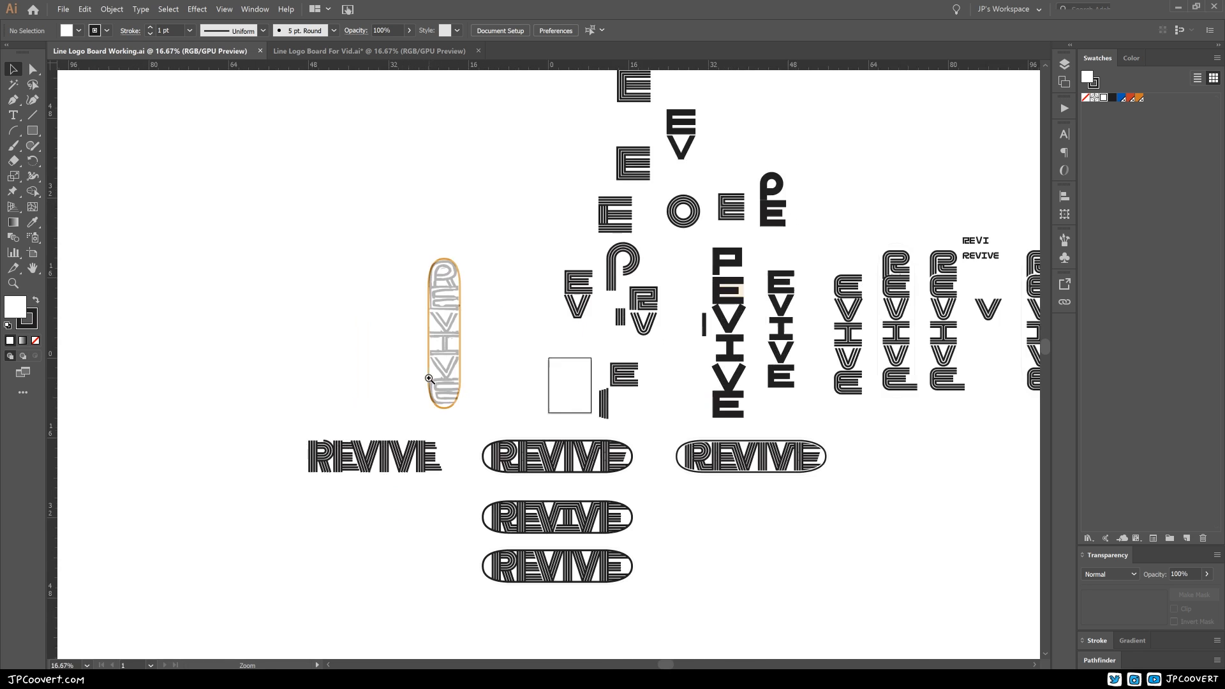
{"action": "left_click", "coordinate": [432, 381], "text": "ctrl"}
{"action": "left_click", "coordinate": [559, 342], "text": "ctrl"}
{"action": "left_click_drag", "start_coordinate": [606, 320], "coordinate": [562, 413]}
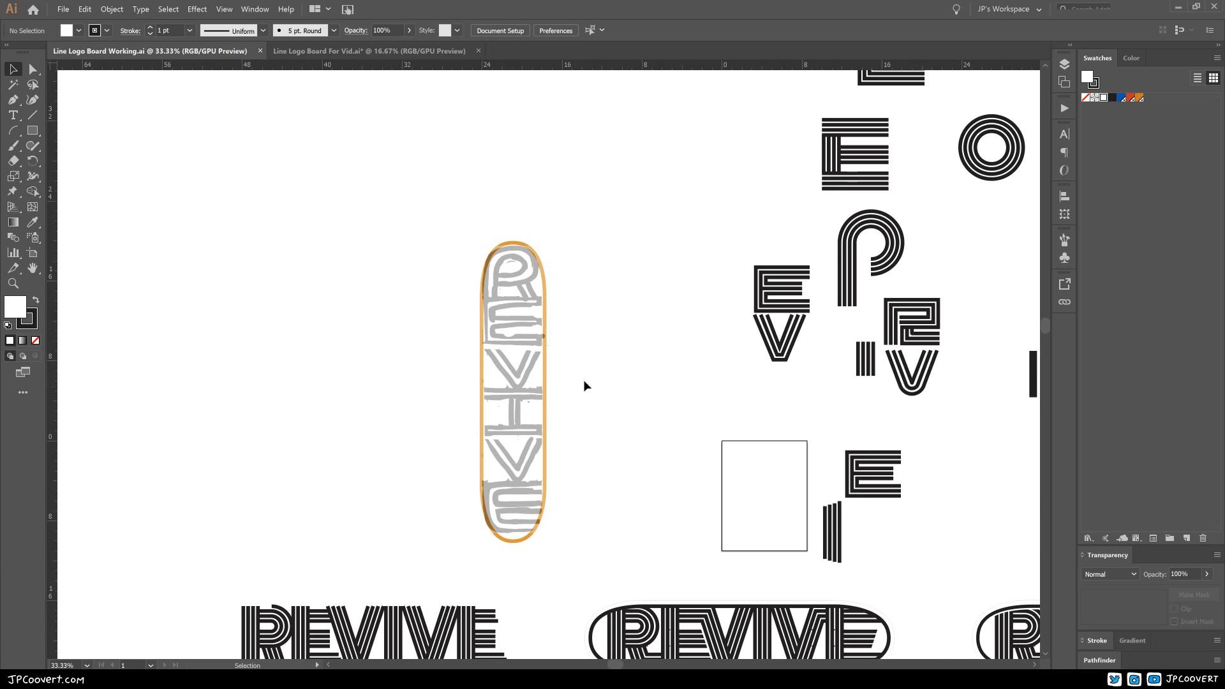
{"action": "left_click", "coordinate": [592, 363], "text": "ctrl+alt"}
{"action": "left_click_drag", "start_coordinate": [561, 368], "coordinate": [395, 466]}
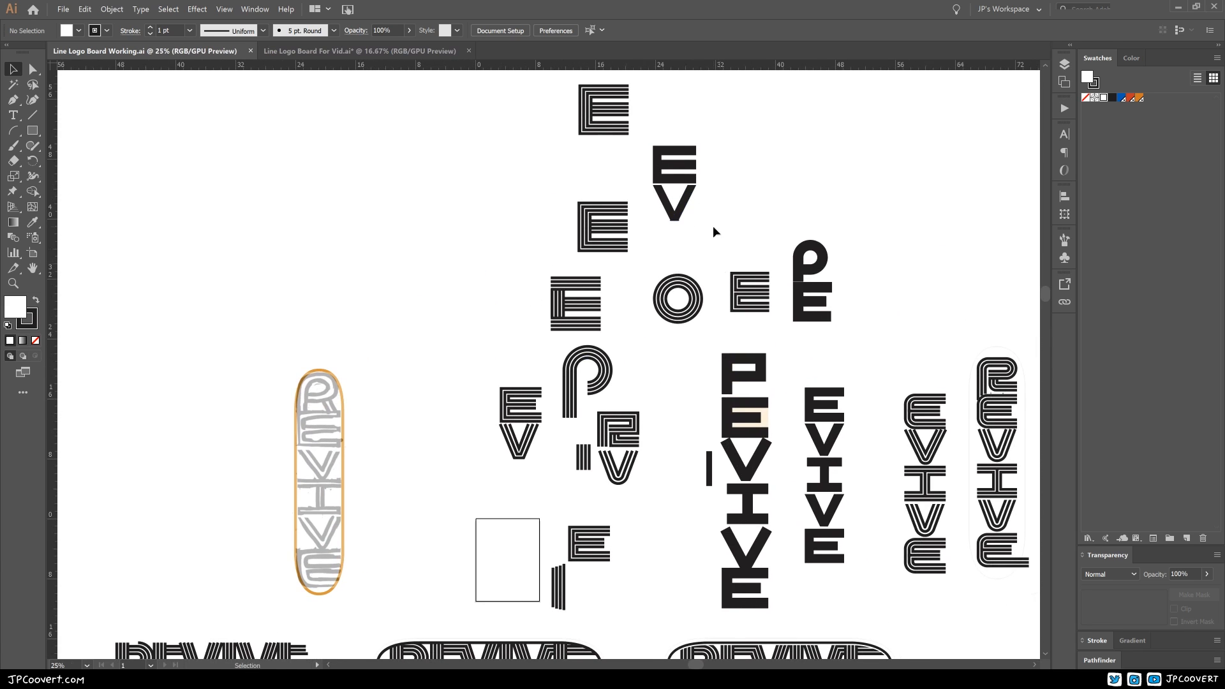
{"action": "left_click_drag", "start_coordinate": [672, 281], "coordinate": [588, 373]}
{"action": "left_click_drag", "start_coordinate": [664, 403], "coordinate": [625, 234]}
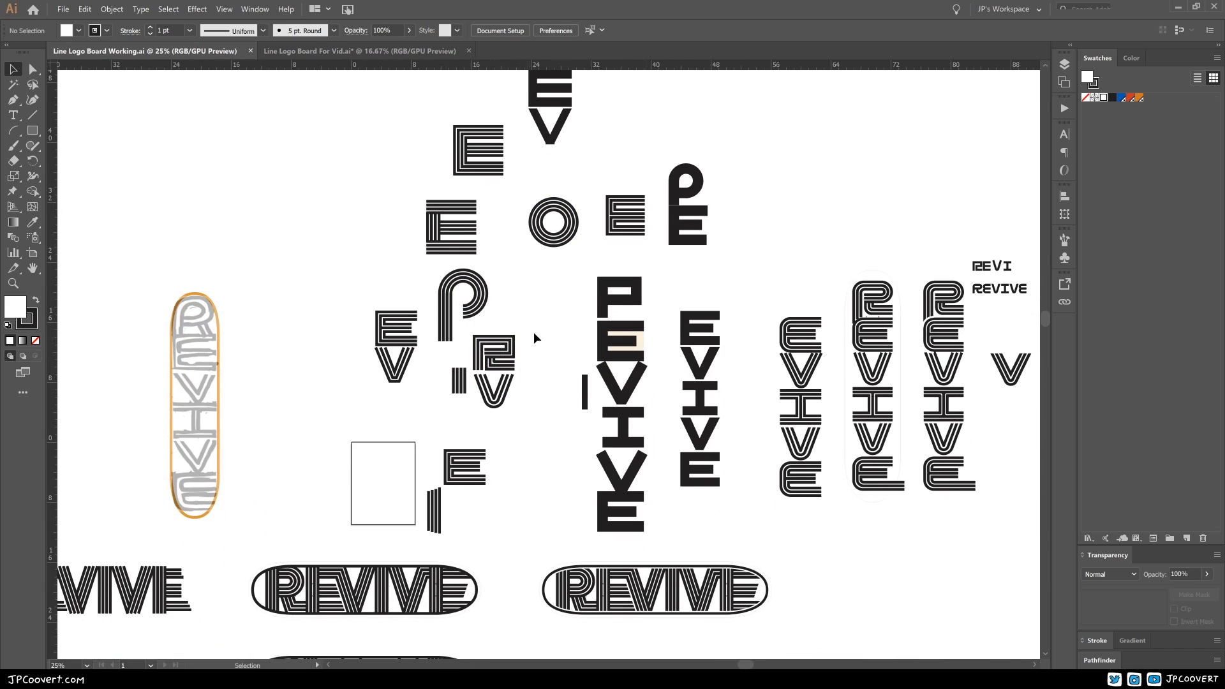
{"action": "left_click_drag", "start_coordinate": [567, 334], "coordinate": [522, 342]}
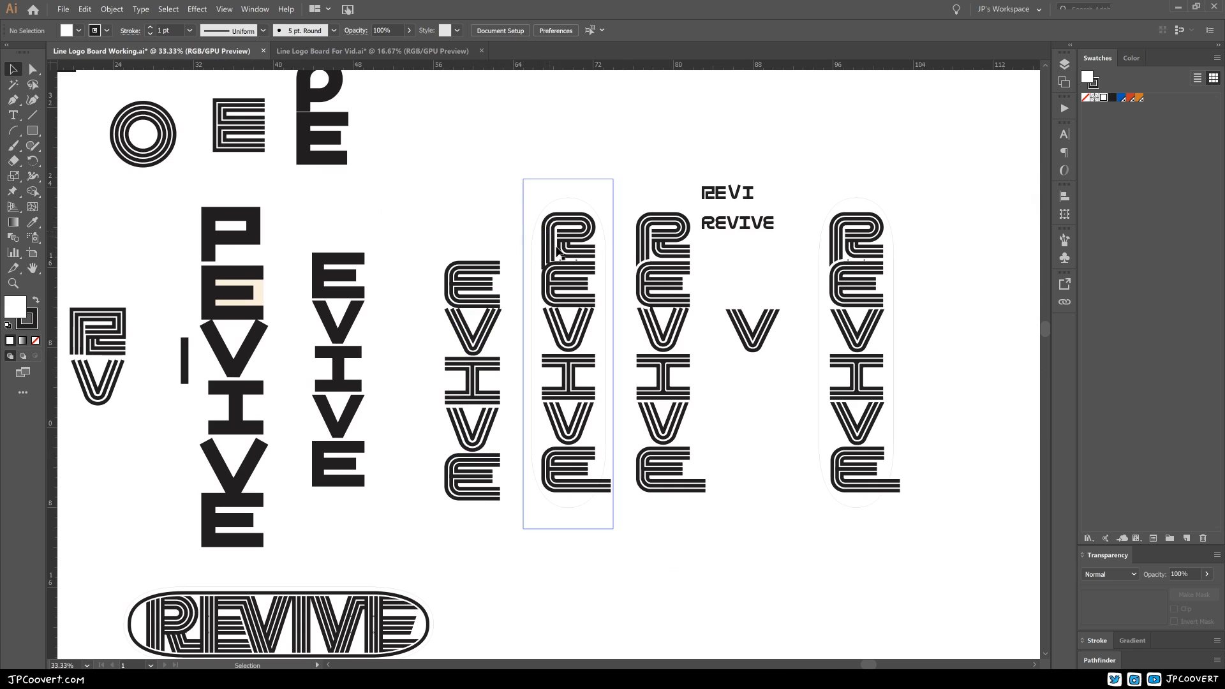
{"action": "left_click_drag", "start_coordinate": [740, 413], "coordinate": [553, 396]}
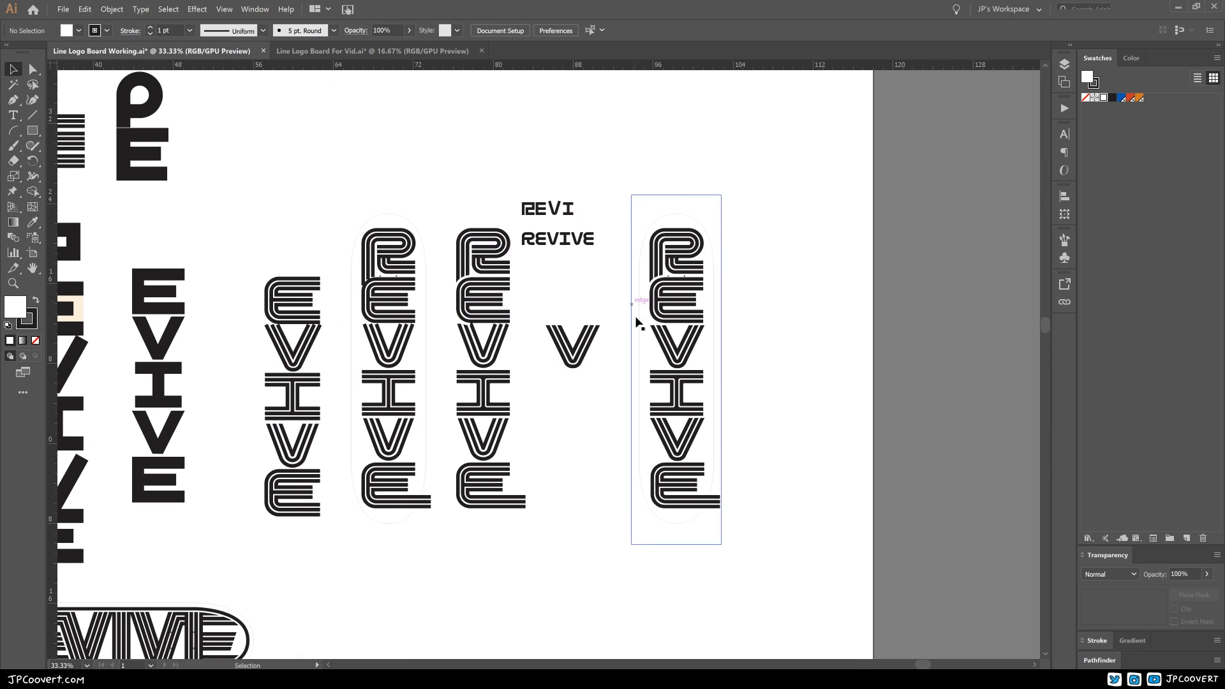
{"action": "left_click_drag", "start_coordinate": [734, 362], "coordinate": [667, 355]}
{"action": "left_click_drag", "start_coordinate": [554, 225], "coordinate": [650, 283]}
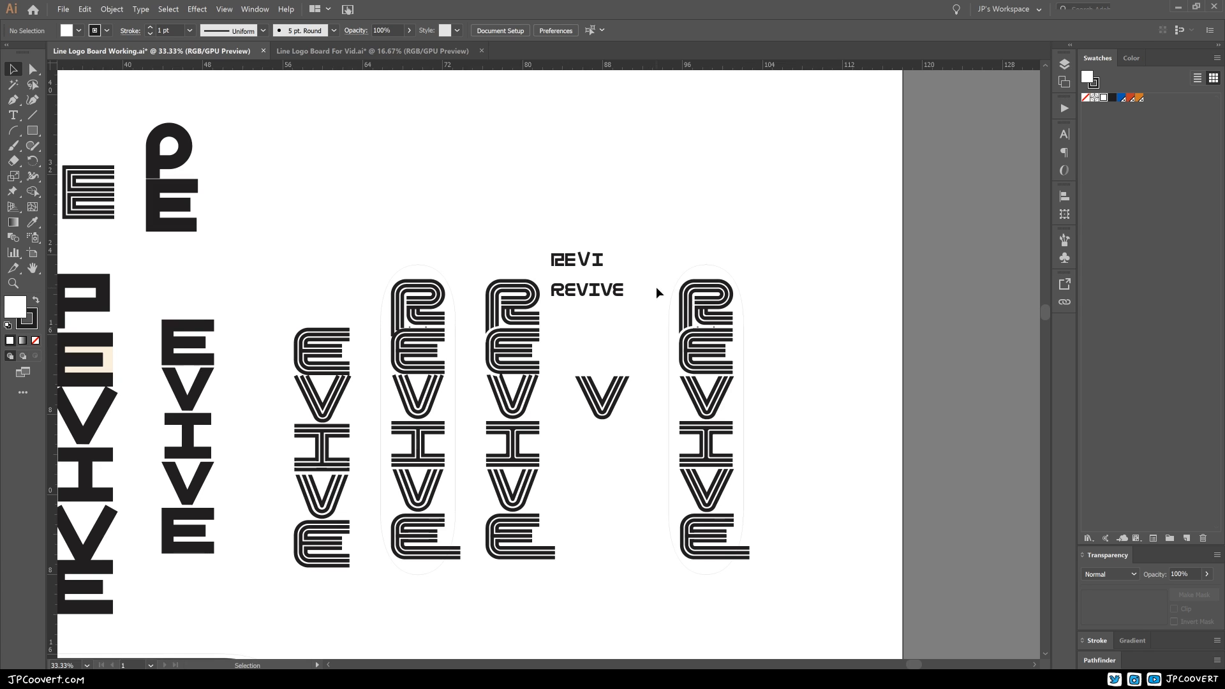
Step: Switch to the Line Logo Board For Vid document, show the grid and enable Snap to Grid
{"action": "key", "text": "ctrl+Tab"}
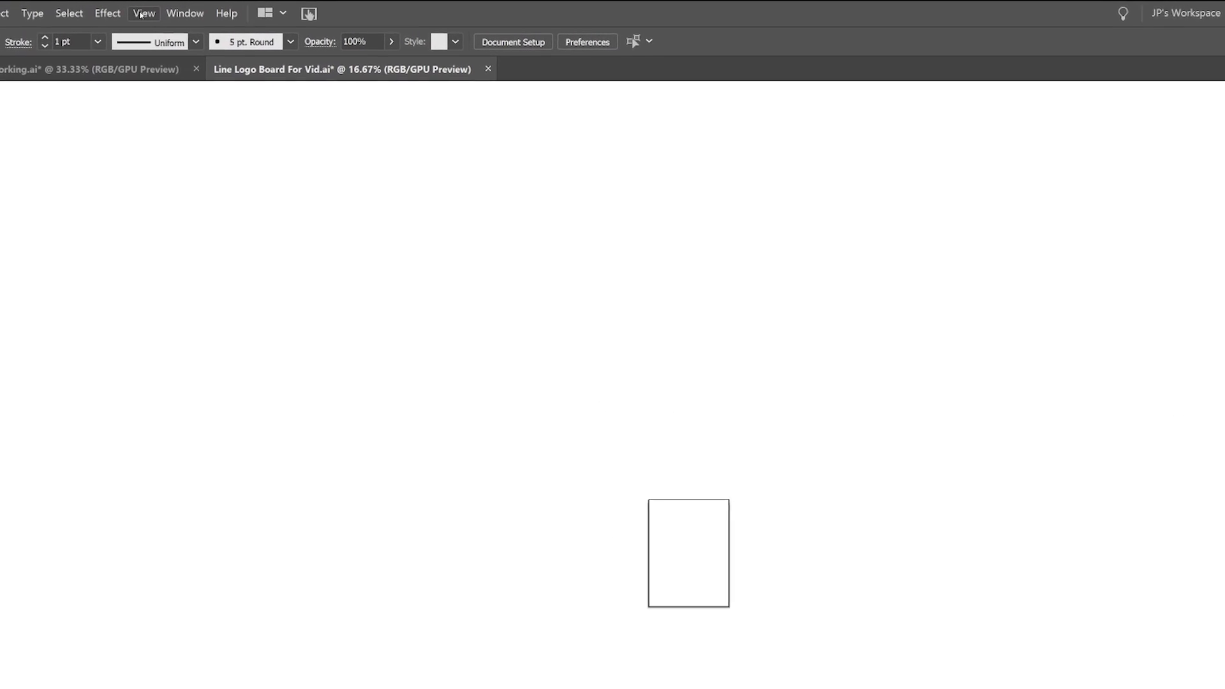
{"action": "left_click", "coordinate": [114, 16]}
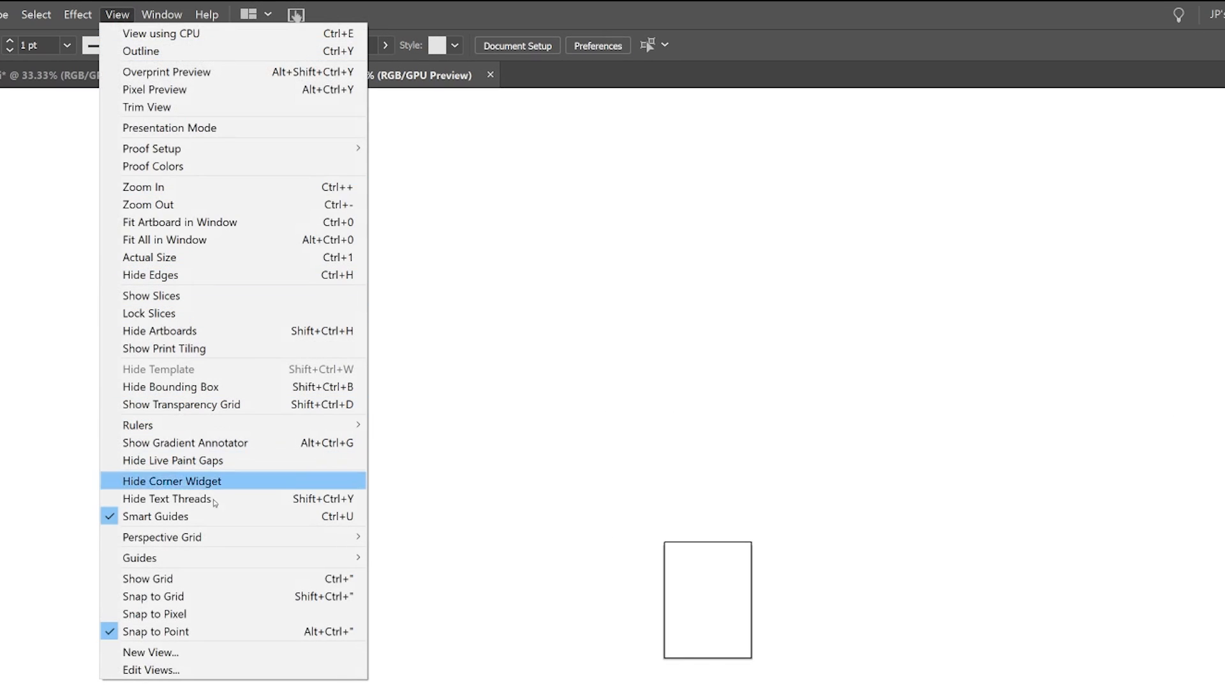
{"action": "left_click", "coordinate": [197, 577]}
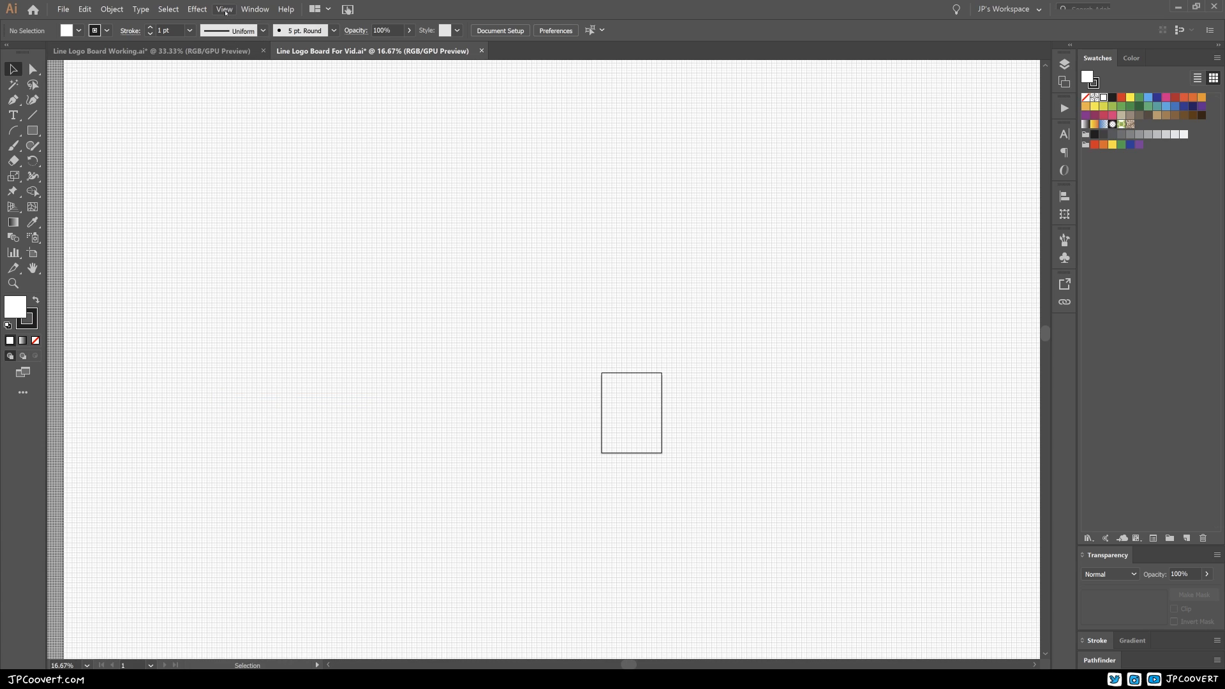
{"action": "left_click", "coordinate": [225, 9]}
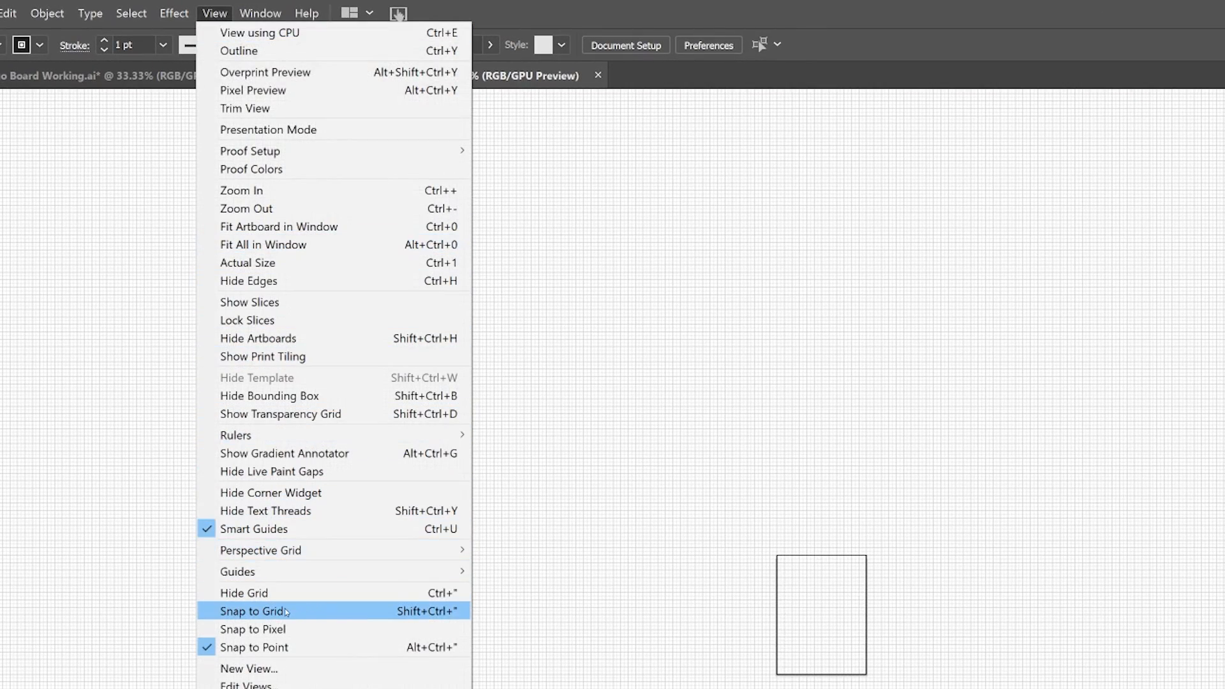
{"action": "left_click", "coordinate": [284, 610]}
{"action": "left_click", "coordinate": [552, 342], "text": "ctrl"}
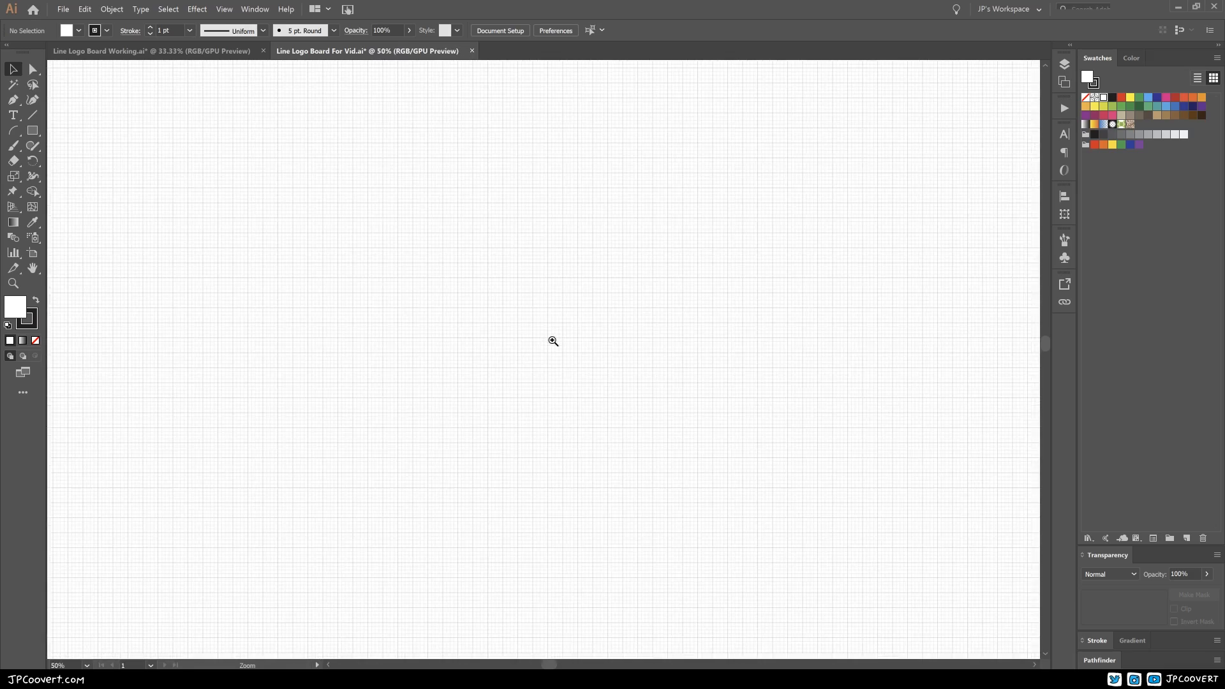
{"action": "left_click", "coordinate": [552, 342], "text": "ctrl"}
{"action": "left_click_drag", "start_coordinate": [585, 343], "coordinate": [562, 331]}
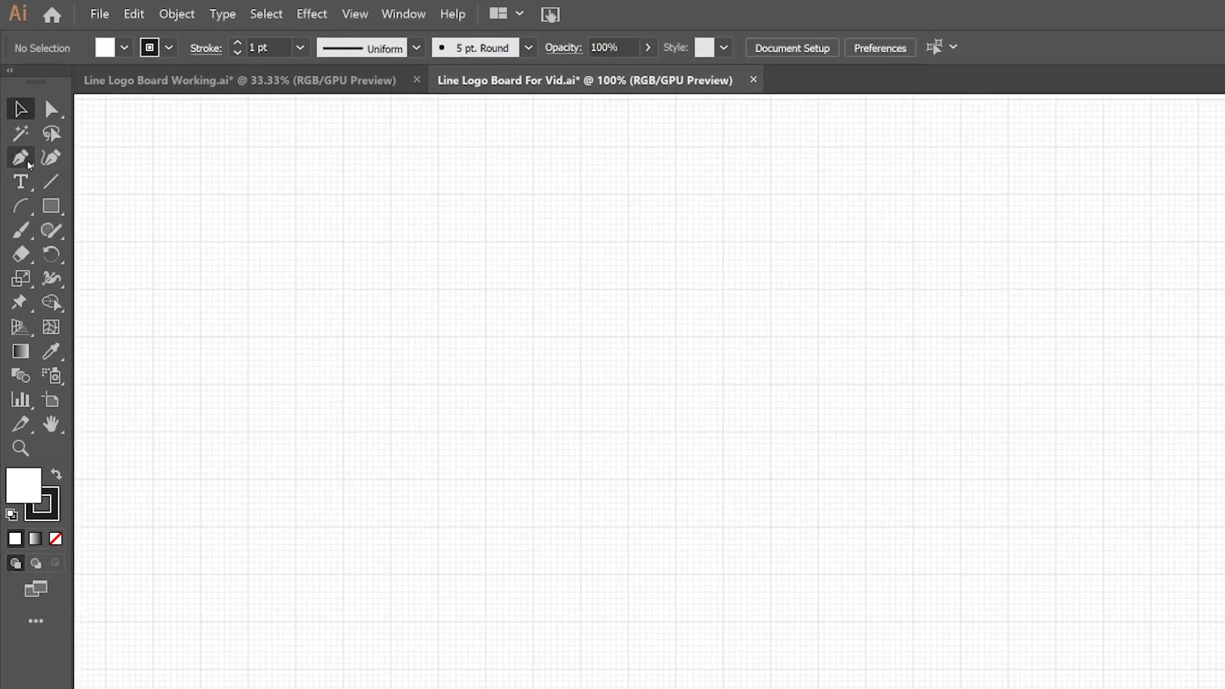
{"action": "left_click", "coordinate": [28, 164]}
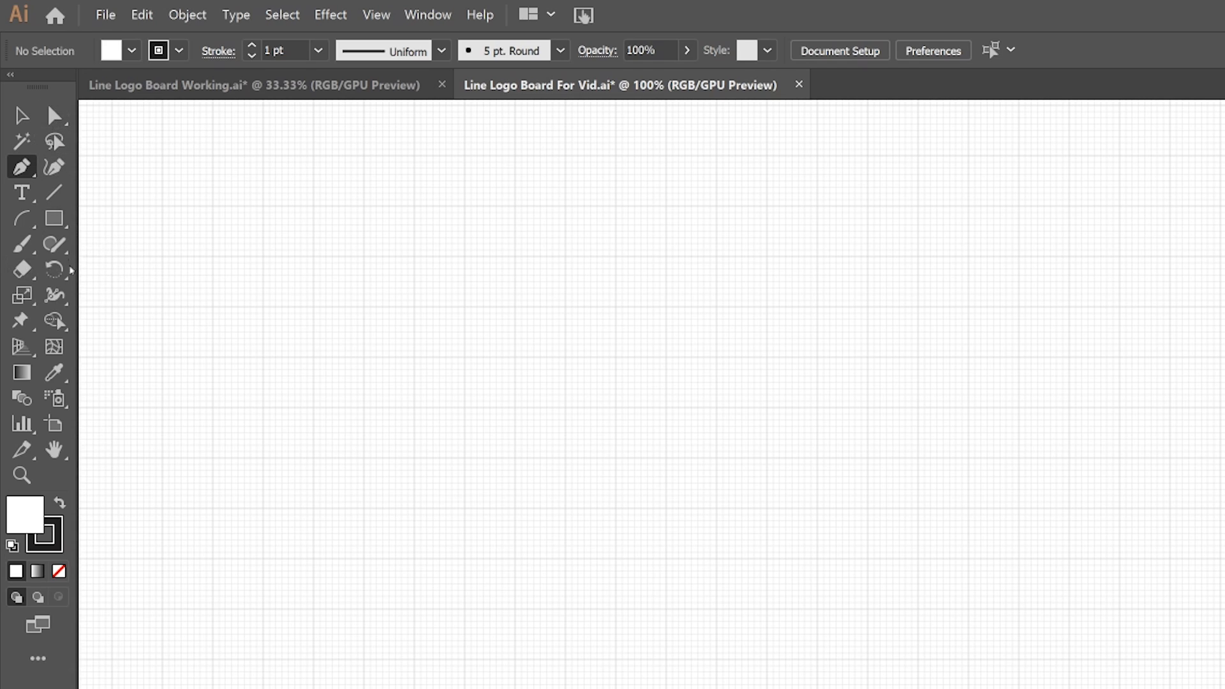
{"action": "left_click_drag", "start_coordinate": [28, 277], "coordinate": [97, 305]}
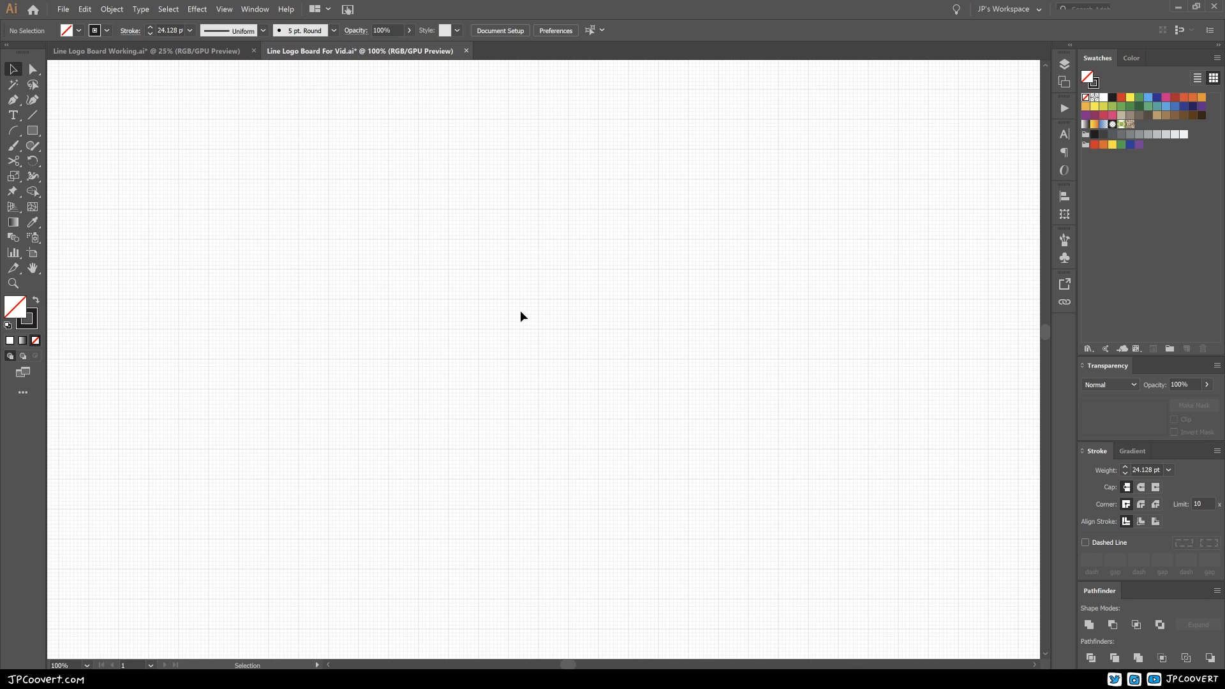
Step: Paste the REVIVE sketch with its orange capsule outline and move both farther out into the empty area beside the artboard
{"action": "key", "text": "ctrl+v"}
{"action": "left_click", "coordinate": [518, 314], "text": "ctrl+alt"}
{"action": "left_click", "coordinate": [517, 314], "text": "ctrl+alt"}
{"action": "left_click_drag", "start_coordinate": [516, 314], "coordinate": [384, 326]}
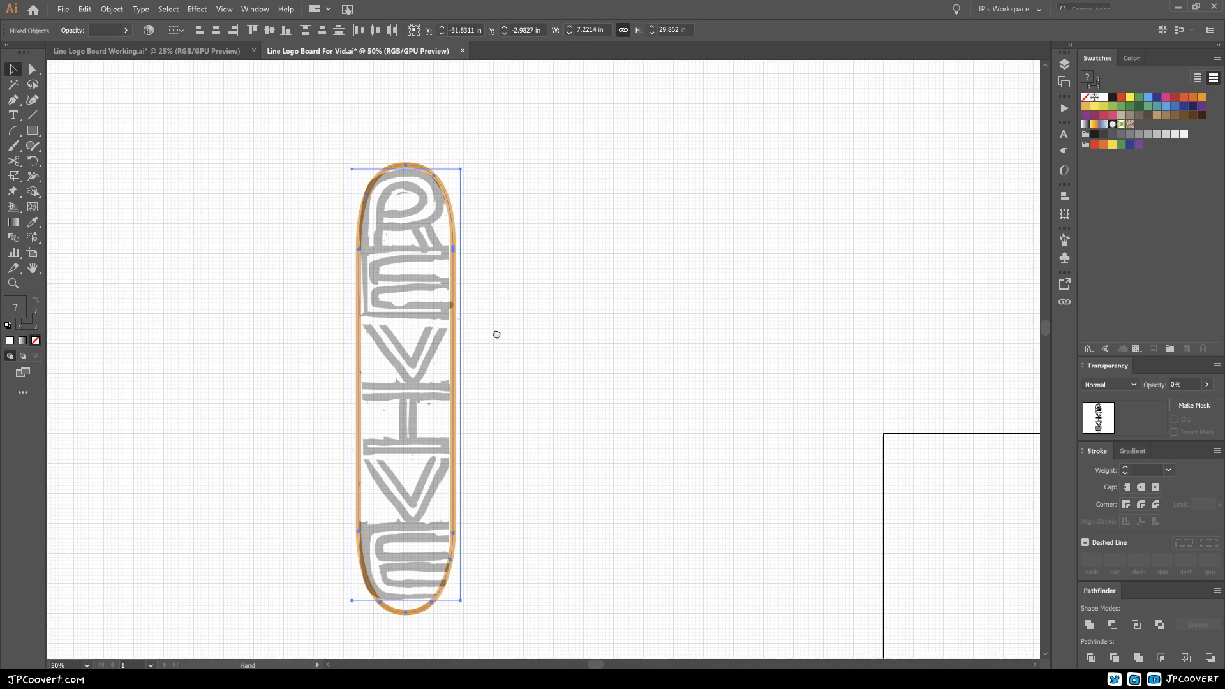
{"action": "left_click_drag", "start_coordinate": [558, 337], "coordinate": [297, 327]}
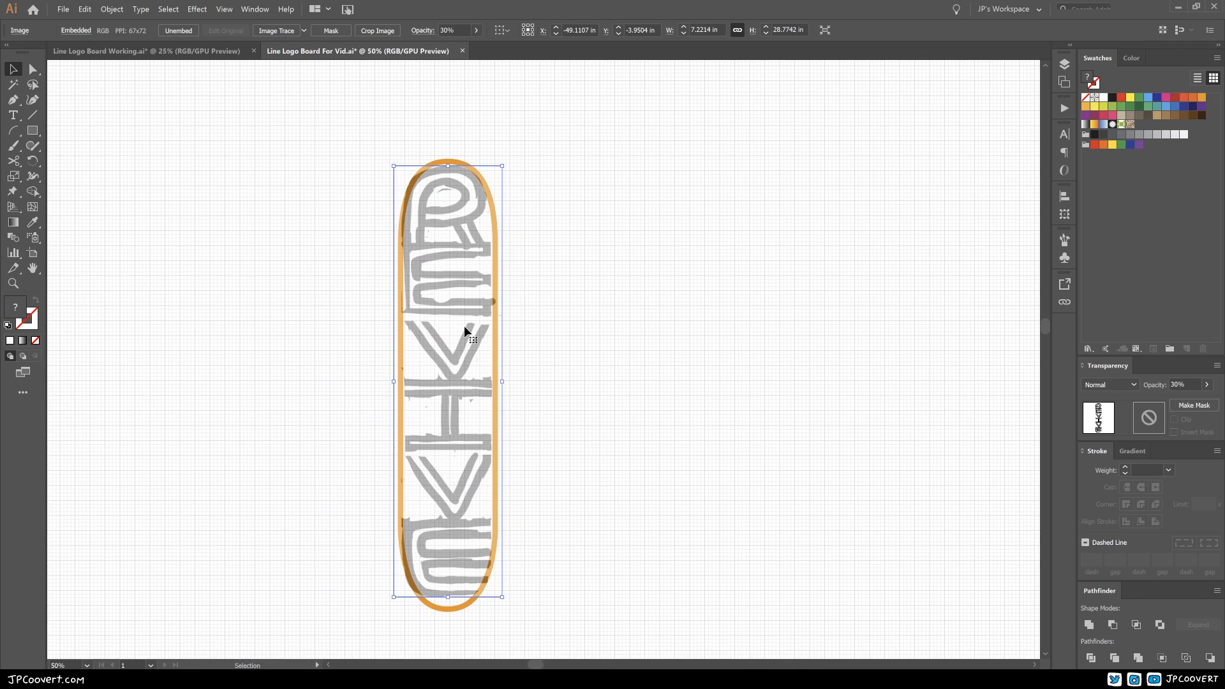
Step: Move the REVIVE sketch image off the orange capsule outline and back over it
{"action": "left_click_drag", "start_coordinate": [465, 326], "coordinate": [345, 320]}
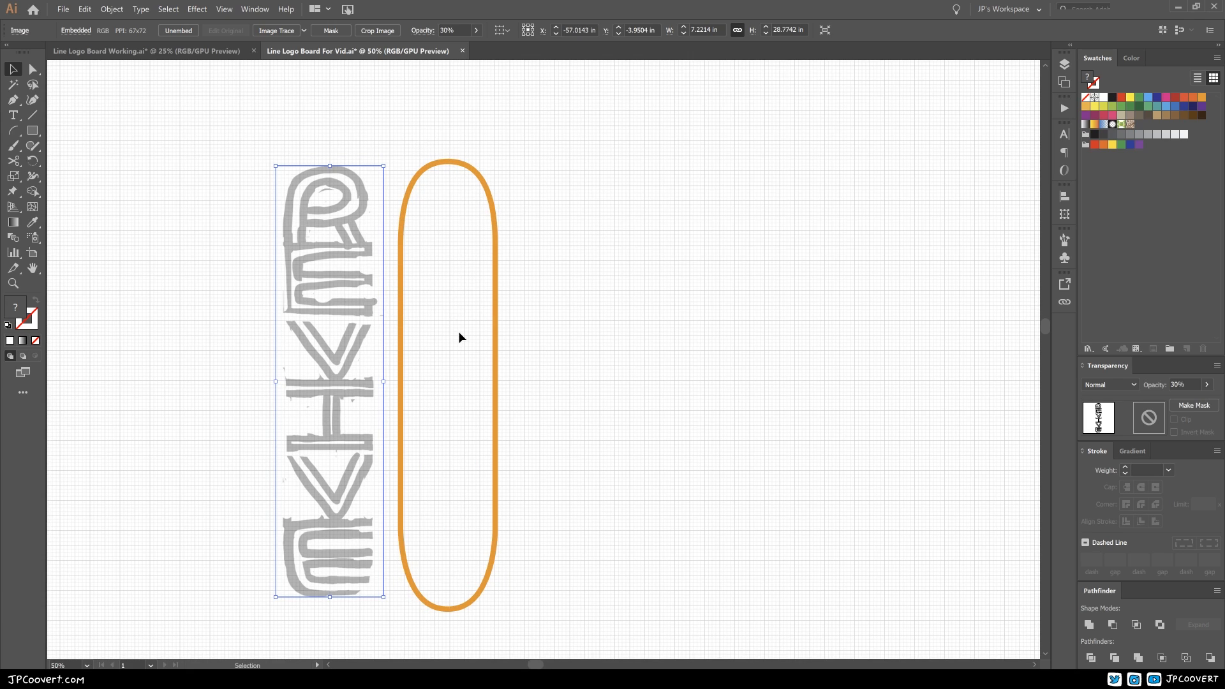
{"action": "left_click", "coordinate": [567, 299]}
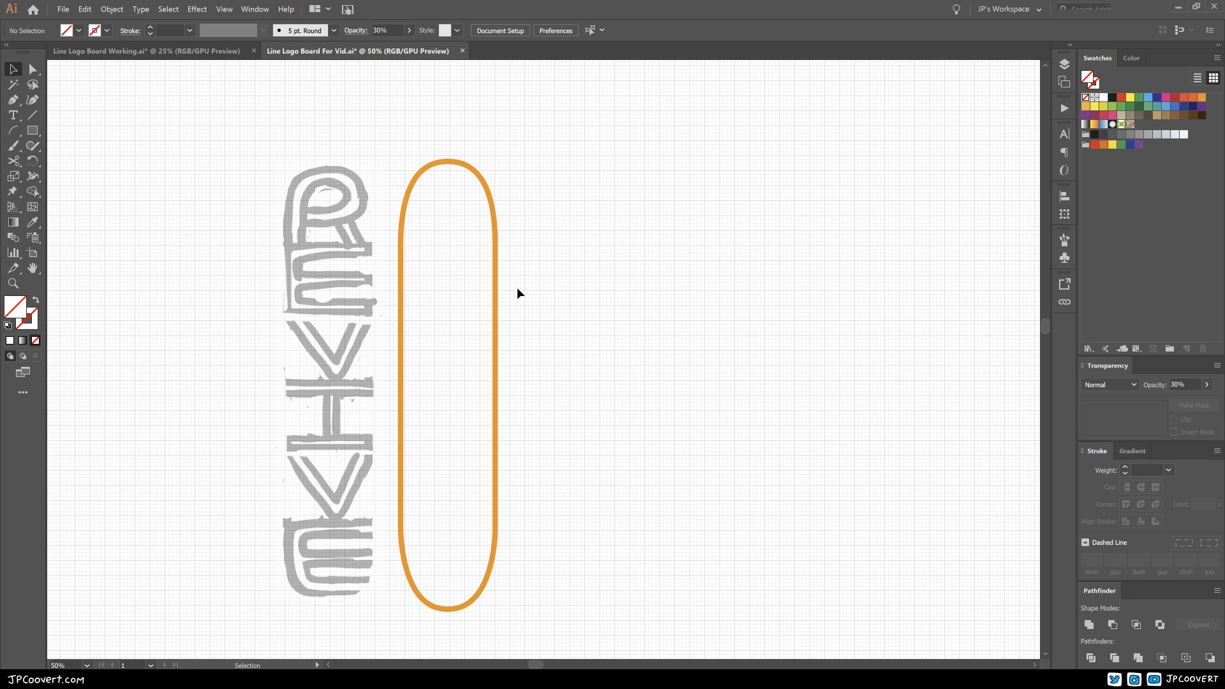
{"action": "left_click_drag", "start_coordinate": [334, 290], "coordinate": [453, 285]}
Step: Set up the Pen tool with a black stroke and no fill beside the sketched R
{"action": "left_click", "coordinate": [560, 275], "text": "ctrl"}
{"action": "left_click", "coordinate": [560, 276], "text": "ctrl"}
{"action": "left_click_drag", "start_coordinate": [532, 380], "coordinate": [411, 370]}
{"action": "left_click", "coordinate": [429, 364], "text": "ctrl"}
{"action": "mouse_move", "coordinate": [508, 338]}
{"action": "left_mouse_down"}
{"action": "mouse_move", "coordinate": [643, 339]}
{"action": "mouse_move", "coordinate": [632, 339]}
{"action": "left_mouse_up"}
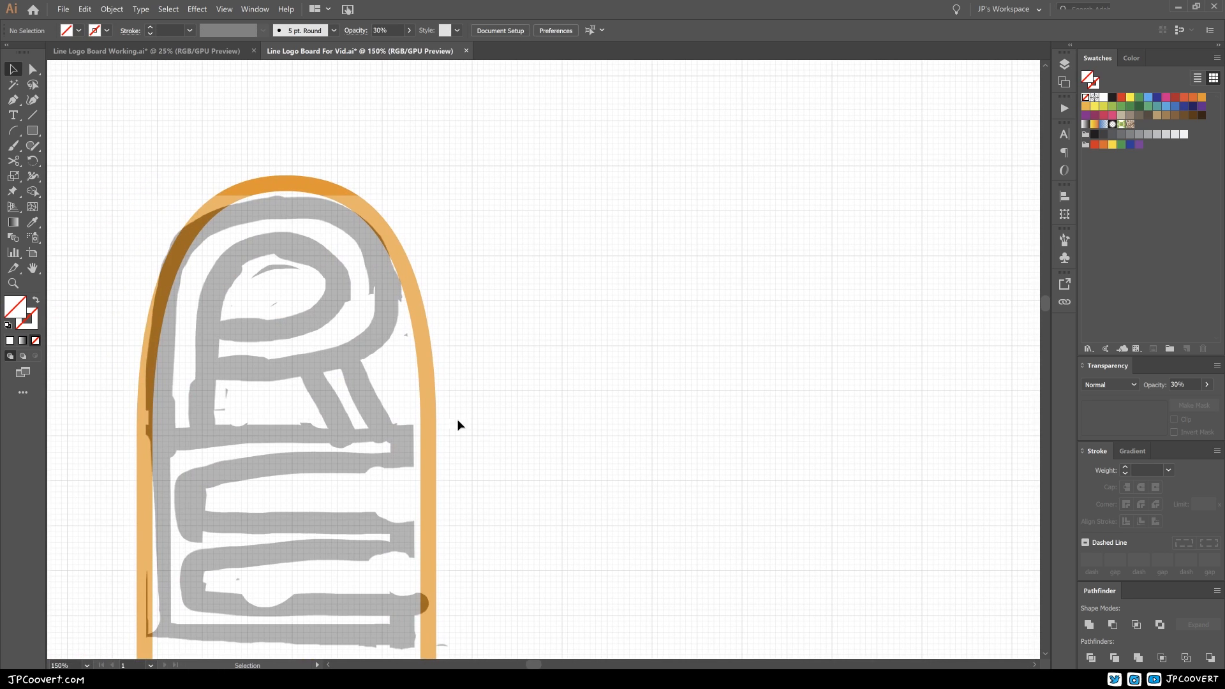
{"action": "left_click_drag", "start_coordinate": [458, 420], "coordinate": [379, 410]}
{"action": "left_click", "coordinate": [14, 102]}
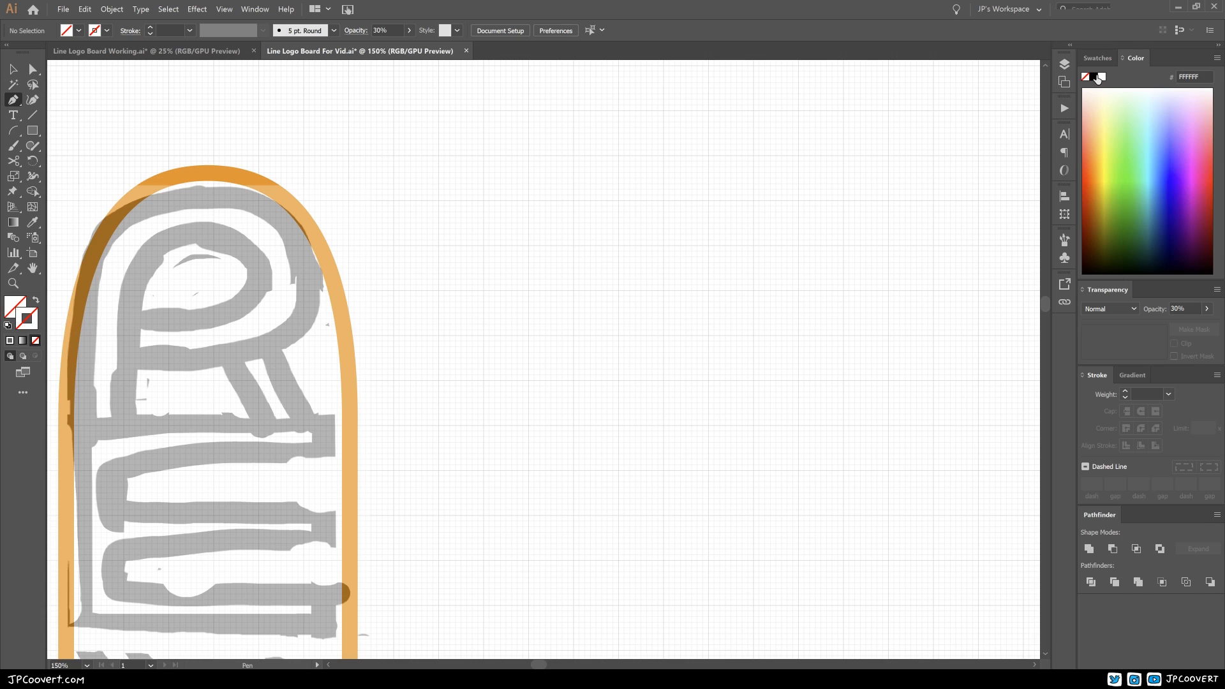
{"action": "left_click", "coordinate": [1094, 77]}
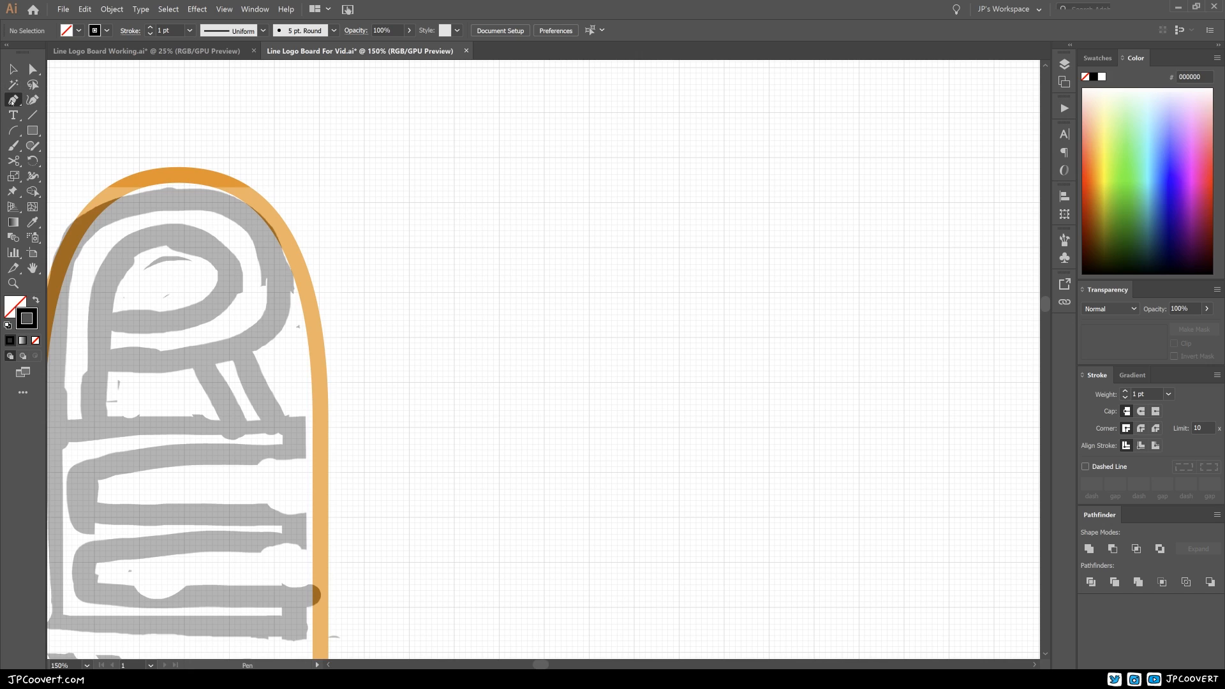
Step: Draw the R's outer open path beside the sketch: 5 in up, 6 in across, 3.5 in down and 4 in back
{"action": "left_click", "coordinate": [454, 427]}
{"action": "left_click", "coordinate": [454, 202]}
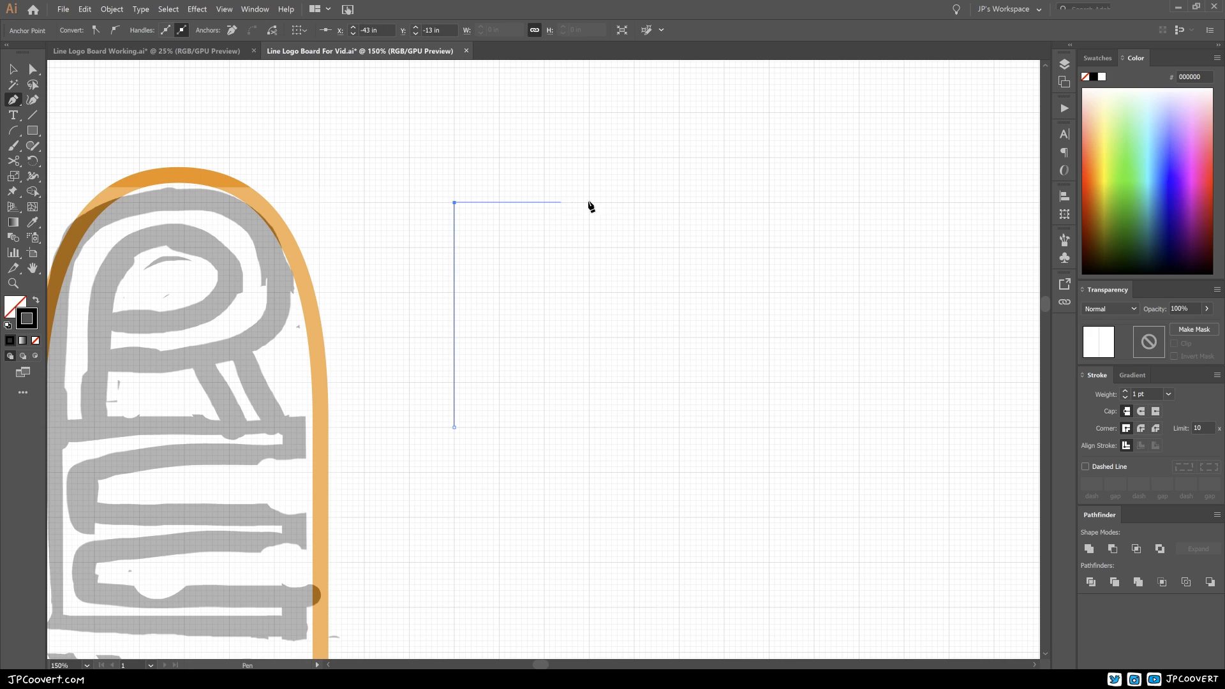
{"action": "left_click", "coordinate": [724, 203]}
{"action": "left_click", "coordinate": [724, 360]}
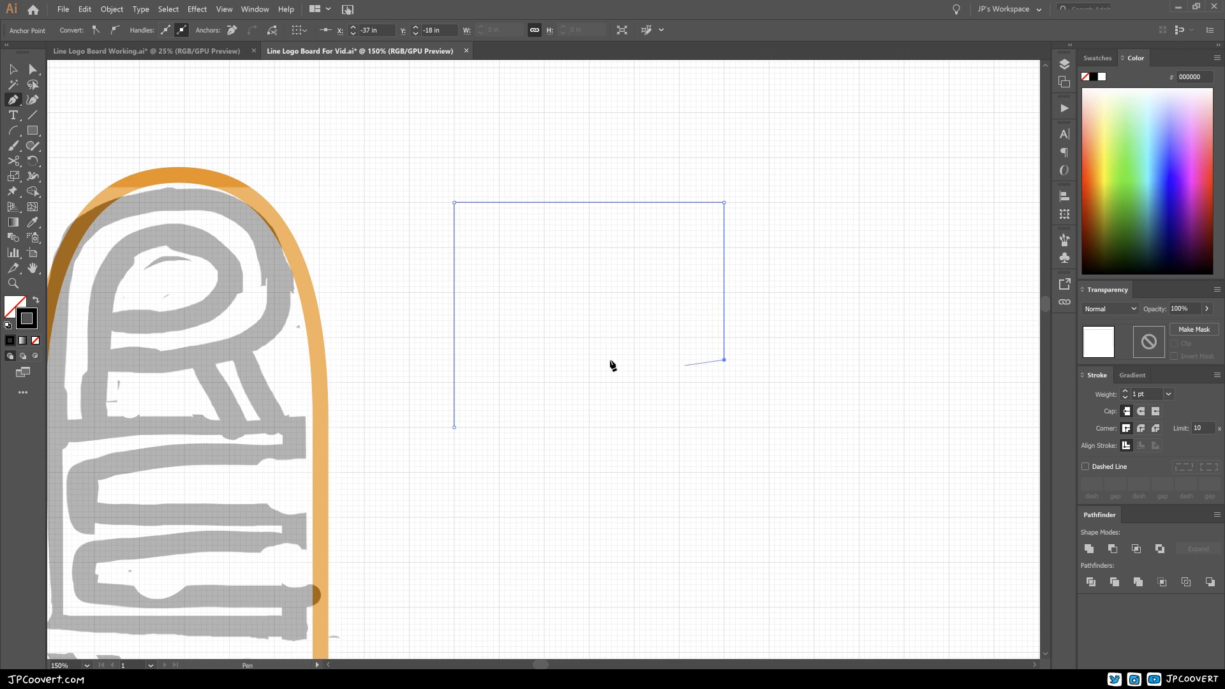
{"action": "left_click", "coordinate": [544, 360]}
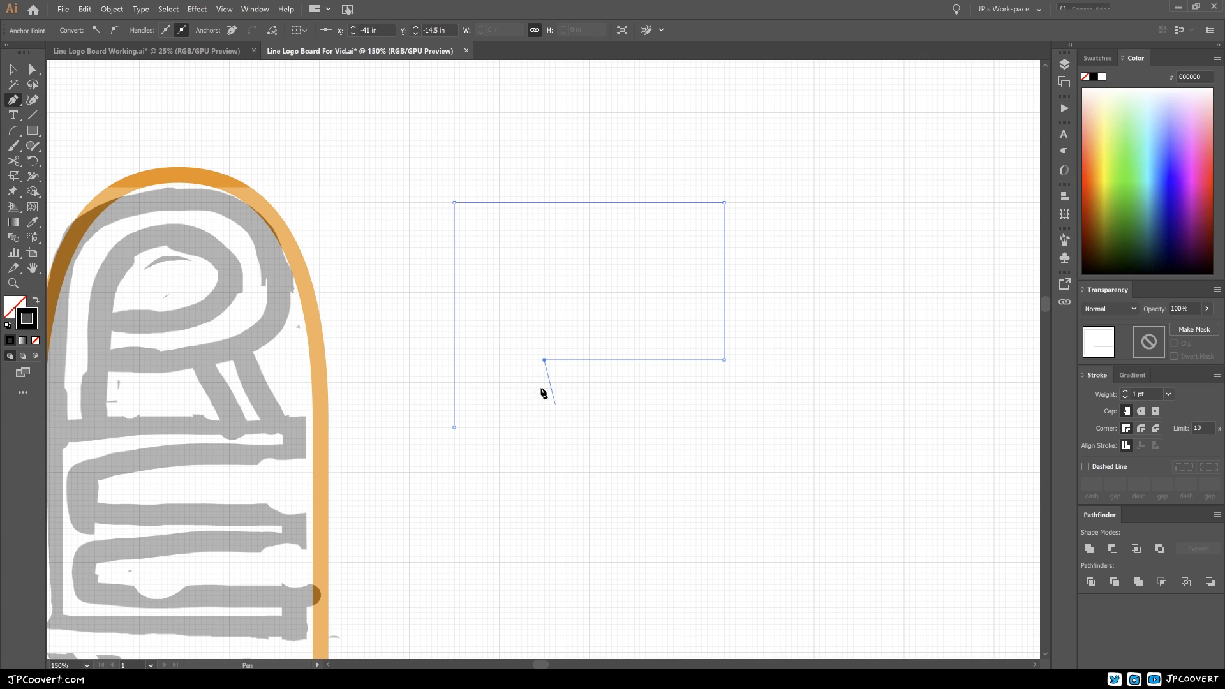
{"action": "key", "text": "ctrl"}
{"action": "left_click", "coordinate": [516, 409], "text": "ctrl"}
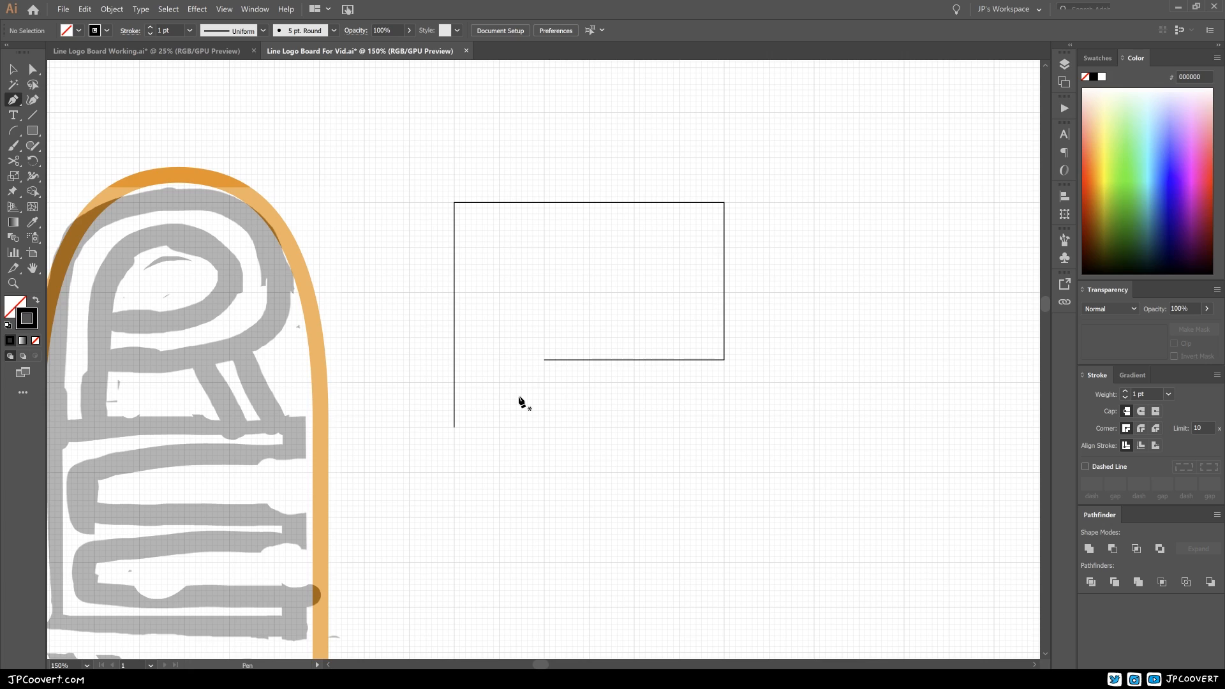
{"action": "key", "text": "ctrl"}
Step: Set the stroke weight of the R's outer path to 25 pt
{"action": "left_click", "coordinate": [254, 8]}
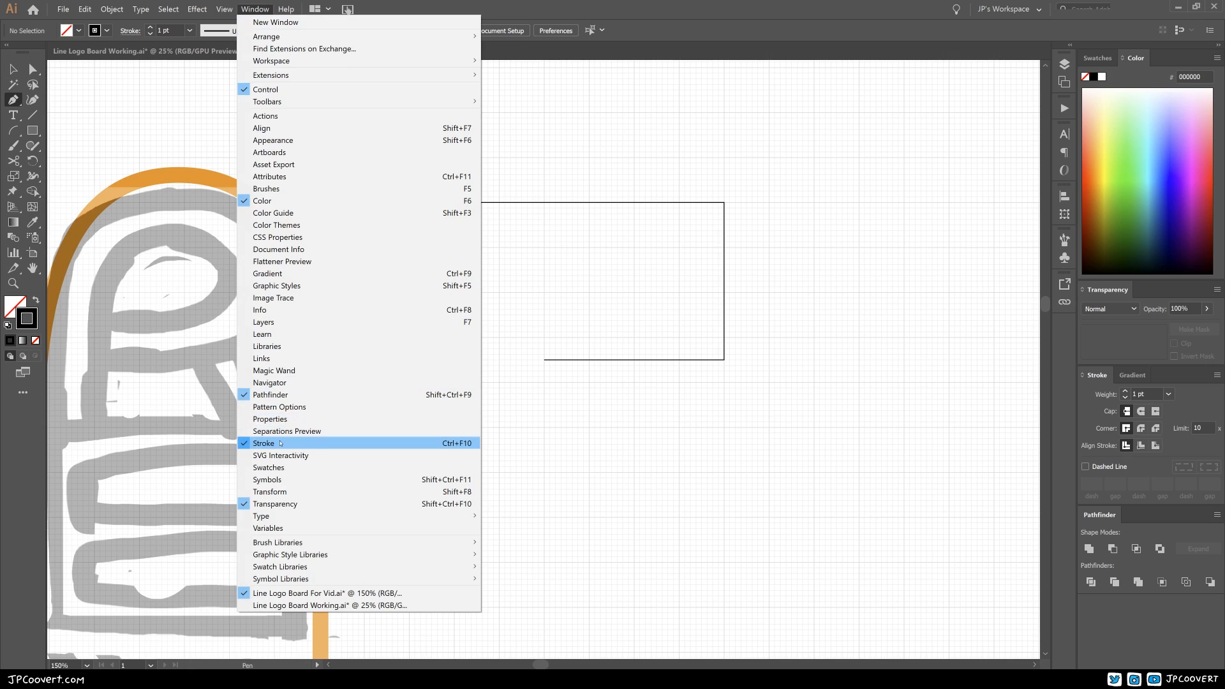
{"action": "left_click", "coordinate": [1101, 388]}
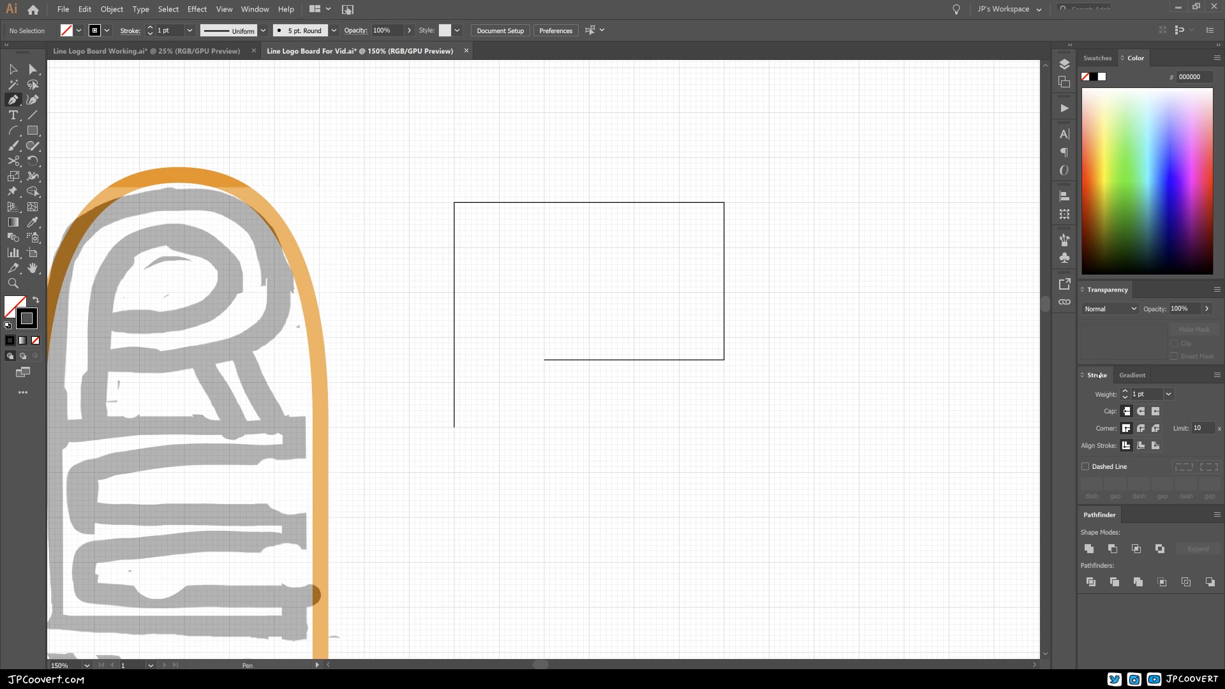
{"action": "key", "text": "ctrl"}
{"action": "left_click", "coordinate": [648, 205], "text": "ctrl"}
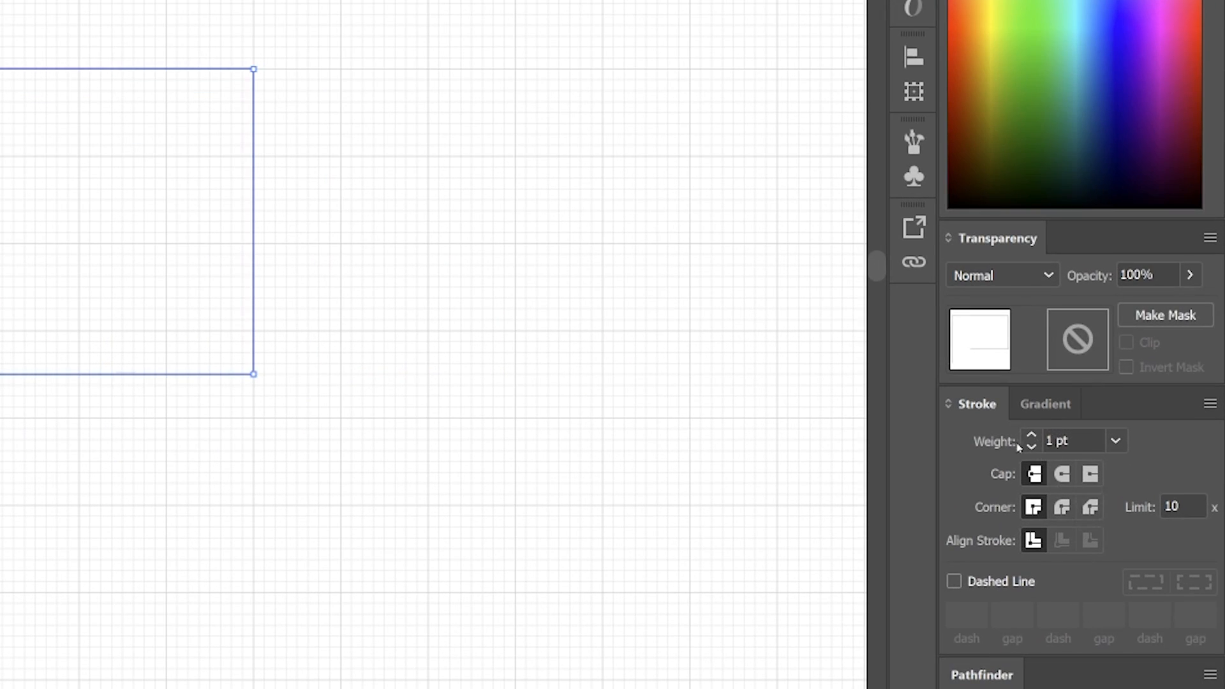
{"action": "left_click", "coordinate": [1031, 436]}
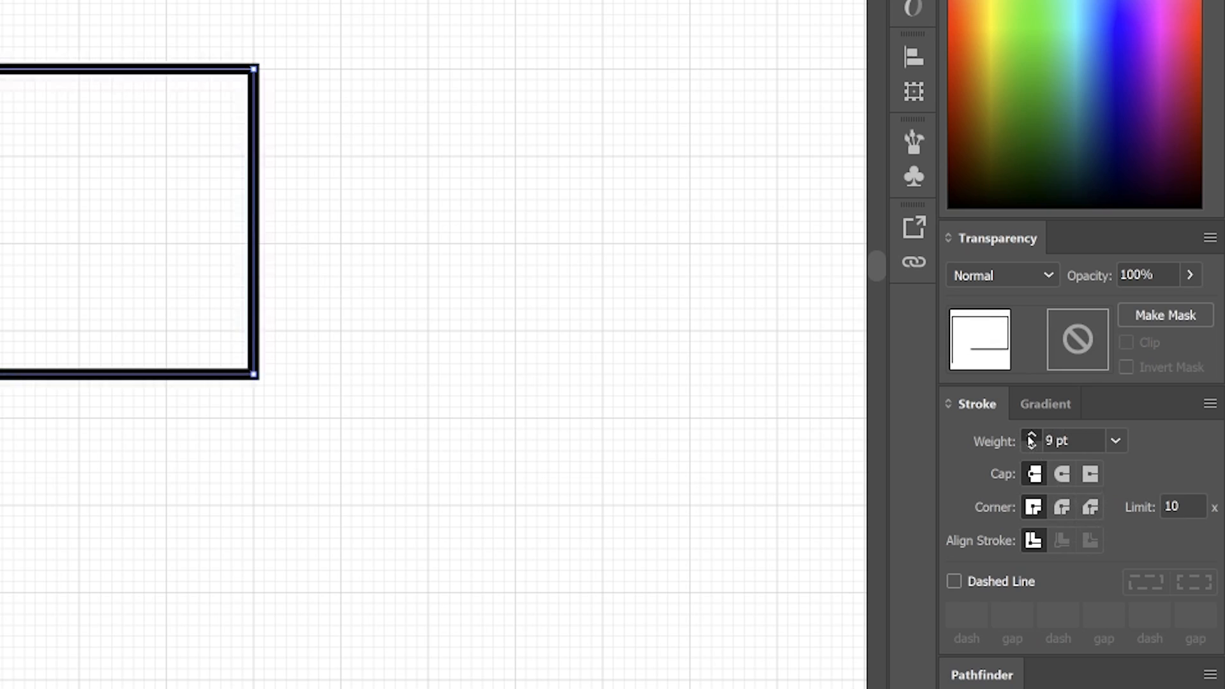
{"action": "left_click", "coordinate": [1031, 436]}
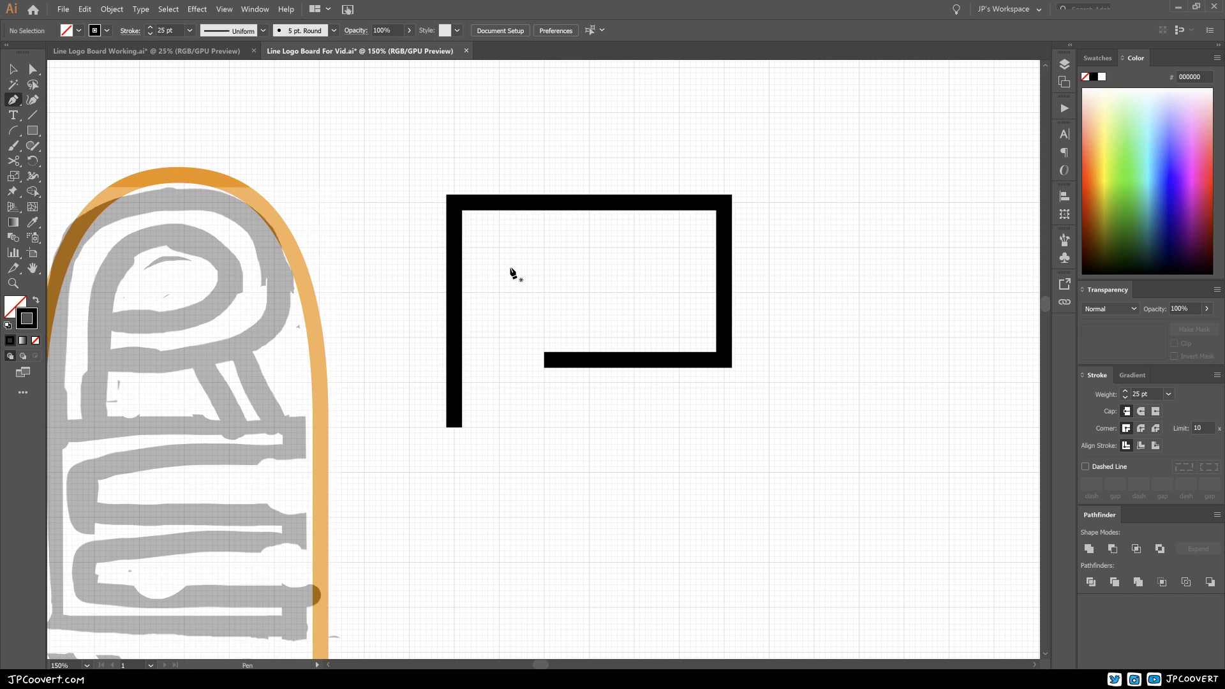
Step: Draw a second open path with a 25 pt stroke inside the R's outer path, following its stem and angular bowl
{"action": "left_click", "coordinate": [477, 426]}
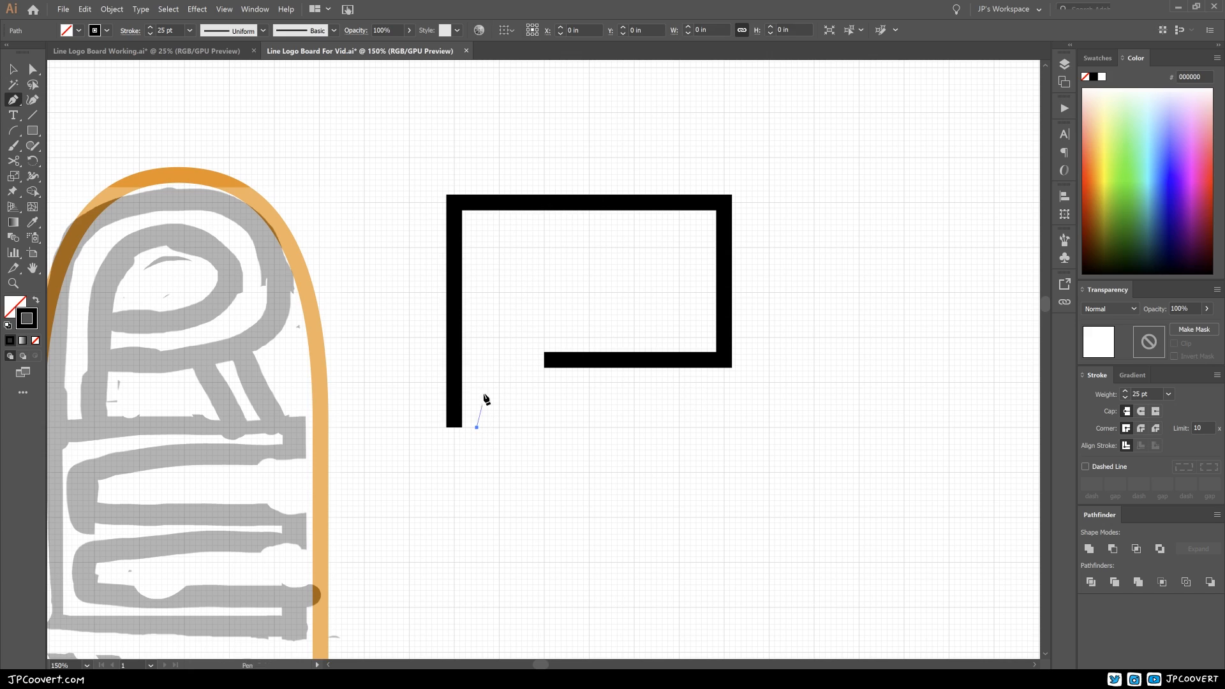
{"action": "left_click", "coordinate": [476, 219]}
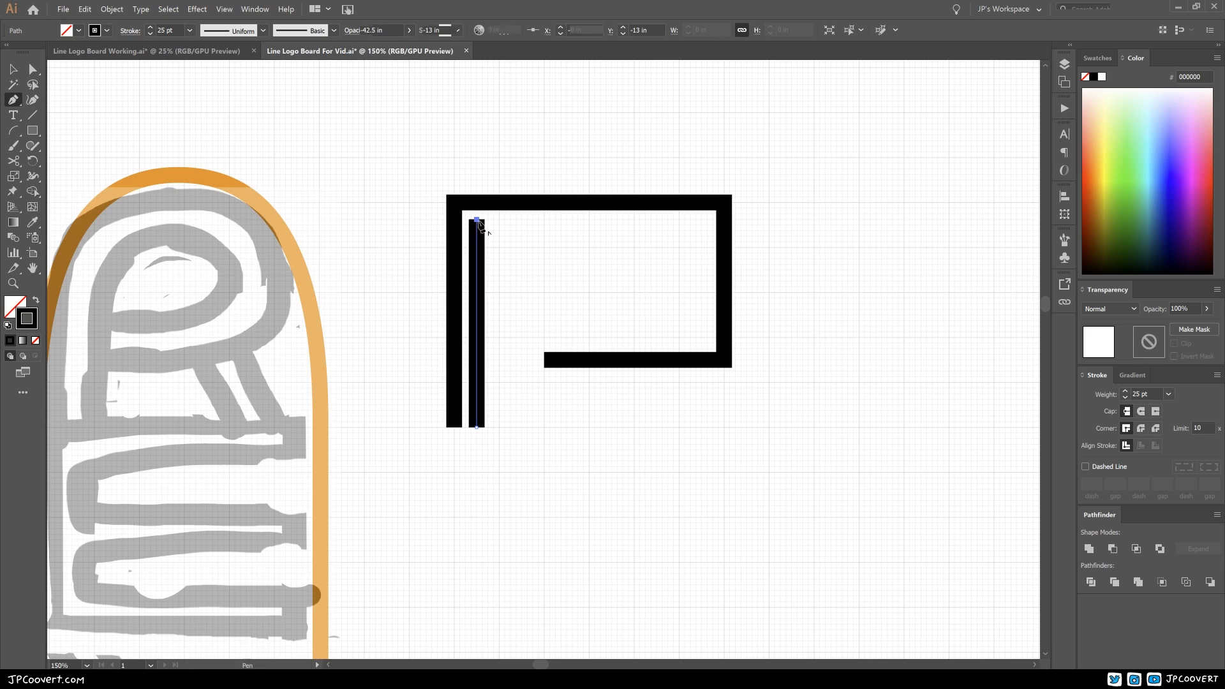
{"action": "left_click", "coordinate": [701, 219]}
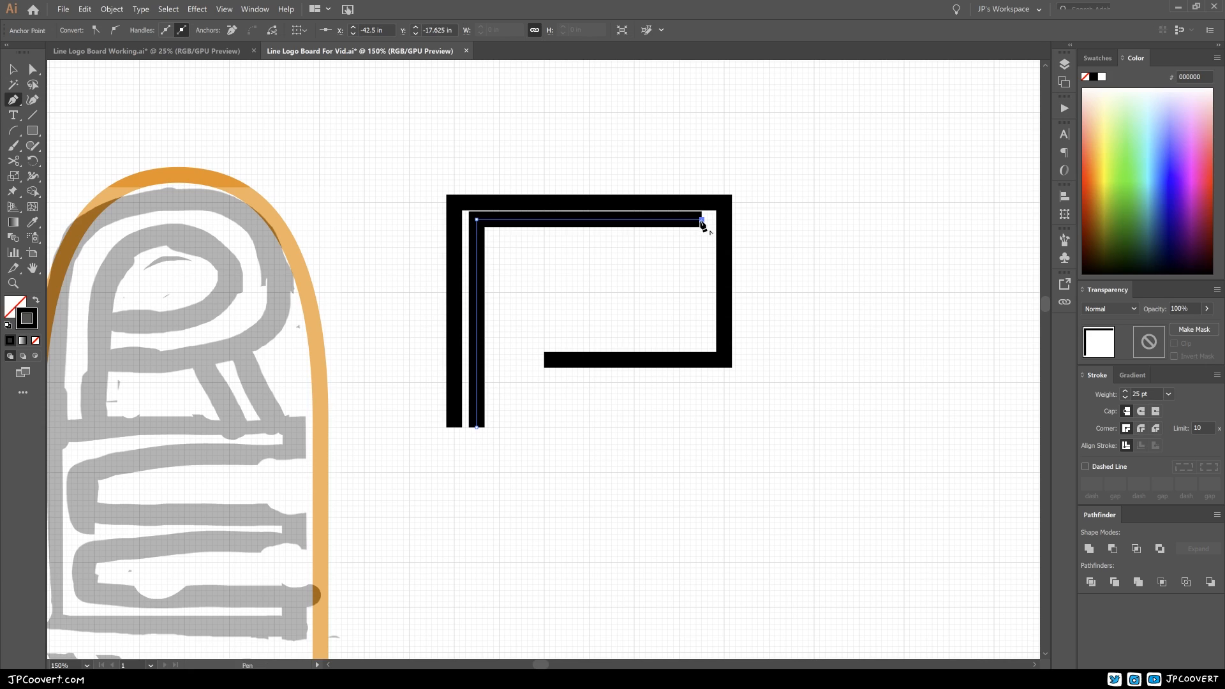
{"action": "left_click", "coordinate": [701, 331]}
{"action": "left_click", "coordinate": [545, 331]}
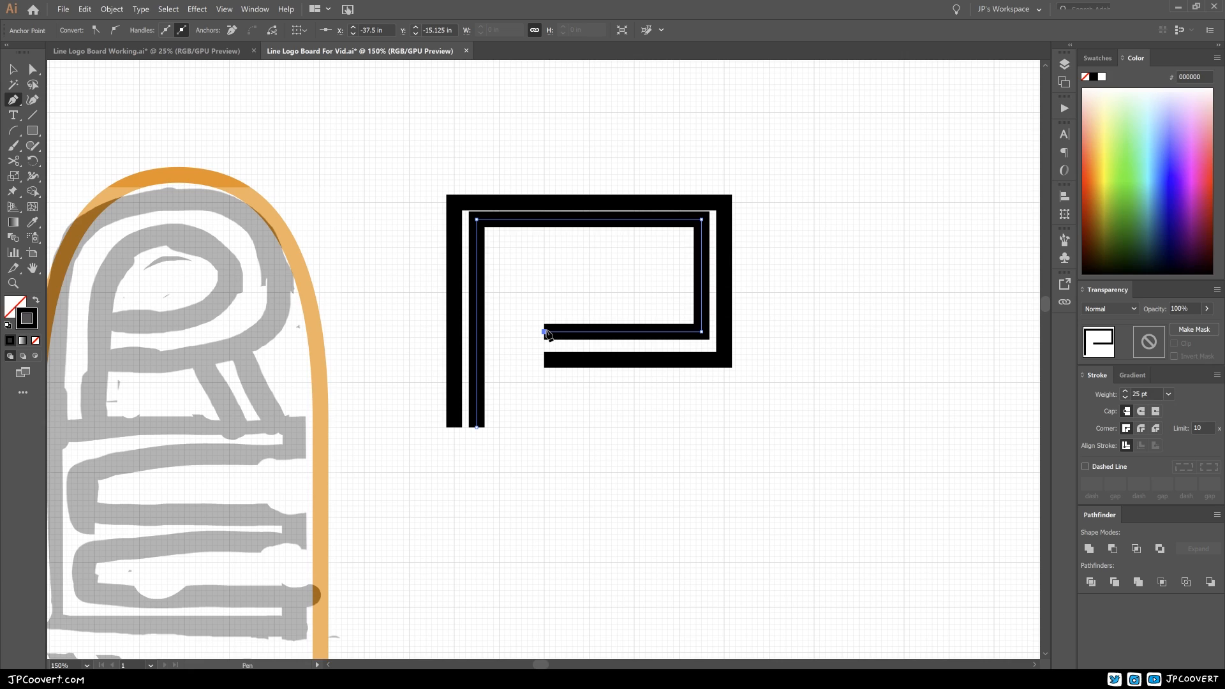
{"action": "left_click", "coordinate": [617, 345], "text": "ctrl"}
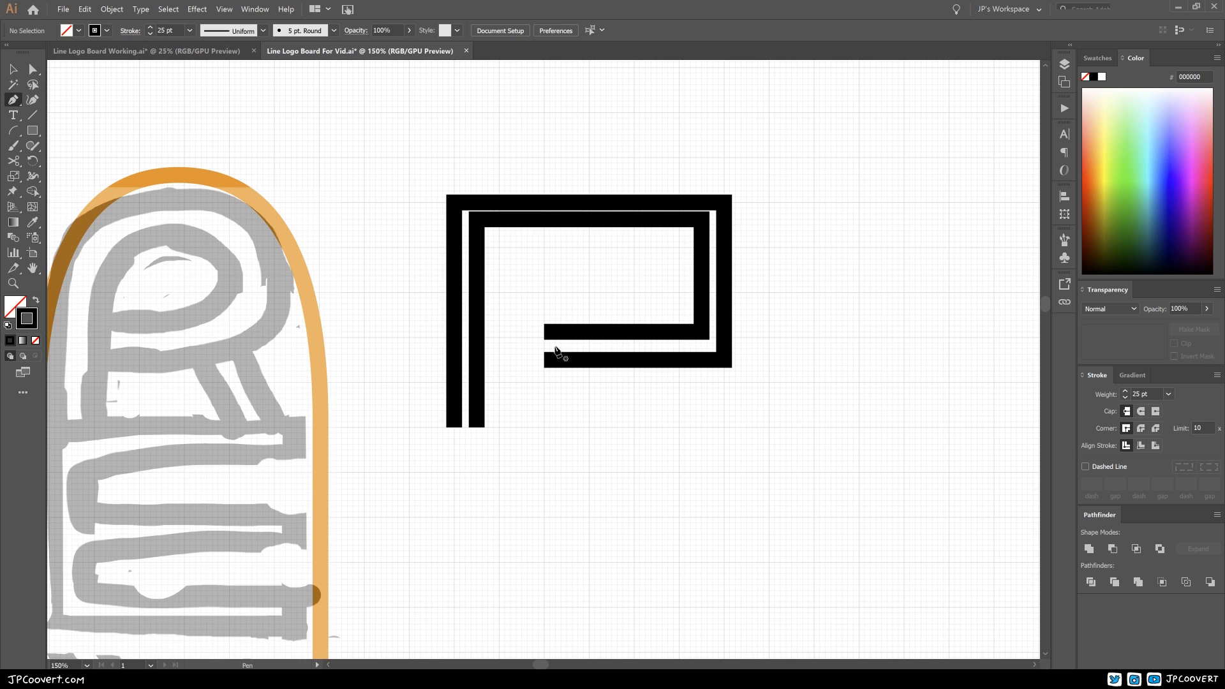
Step: Move both top corner anchors of the R's second path down to Y -17.5 in
{"action": "left_click", "coordinate": [32, 70]}
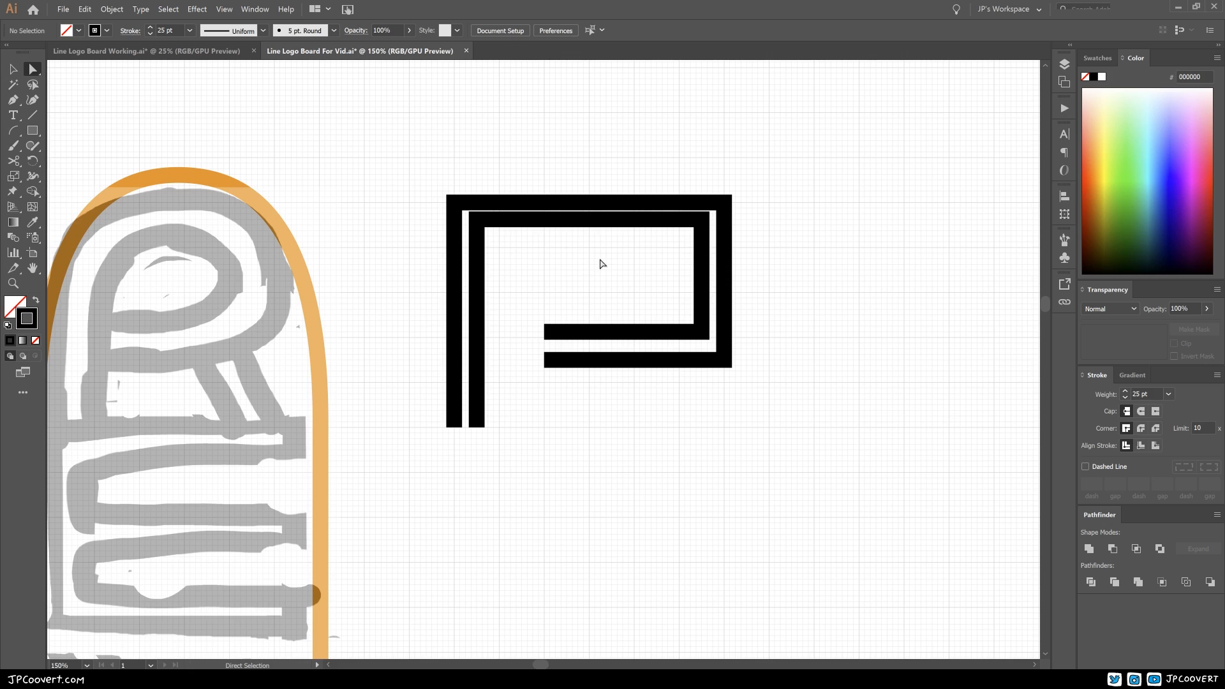
{"action": "left_click", "coordinate": [477, 220]}
{"action": "left_click_drag", "start_coordinate": [477, 221], "coordinate": [479, 227]}
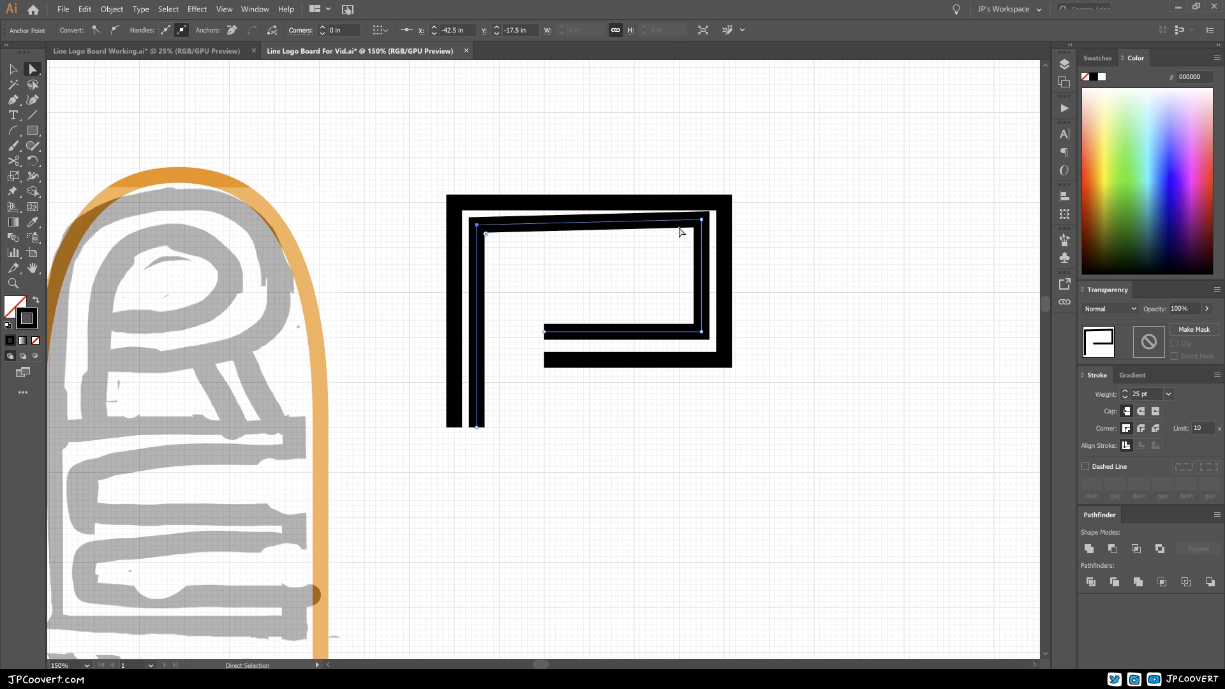
{"action": "left_click_drag", "start_coordinate": [701, 220], "coordinate": [701, 224]}
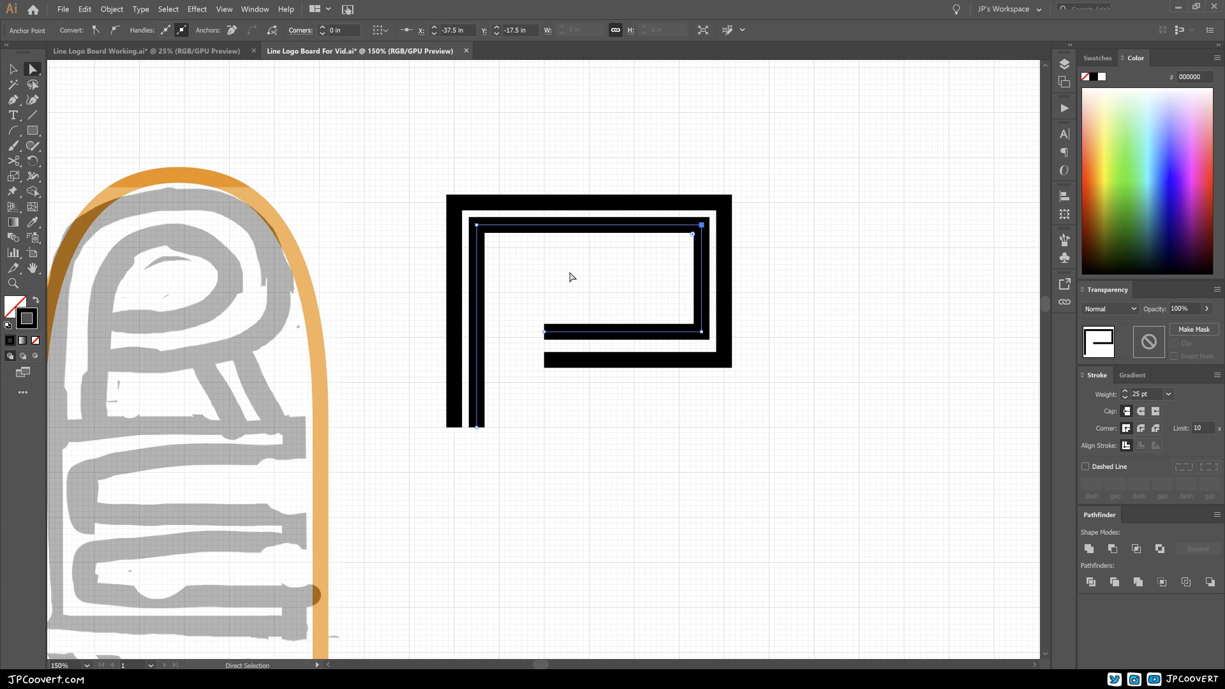
Step: Nudge the lower bowl segment of the R's second path down to even its gap with the outer path
{"action": "left_click", "coordinate": [545, 331]}
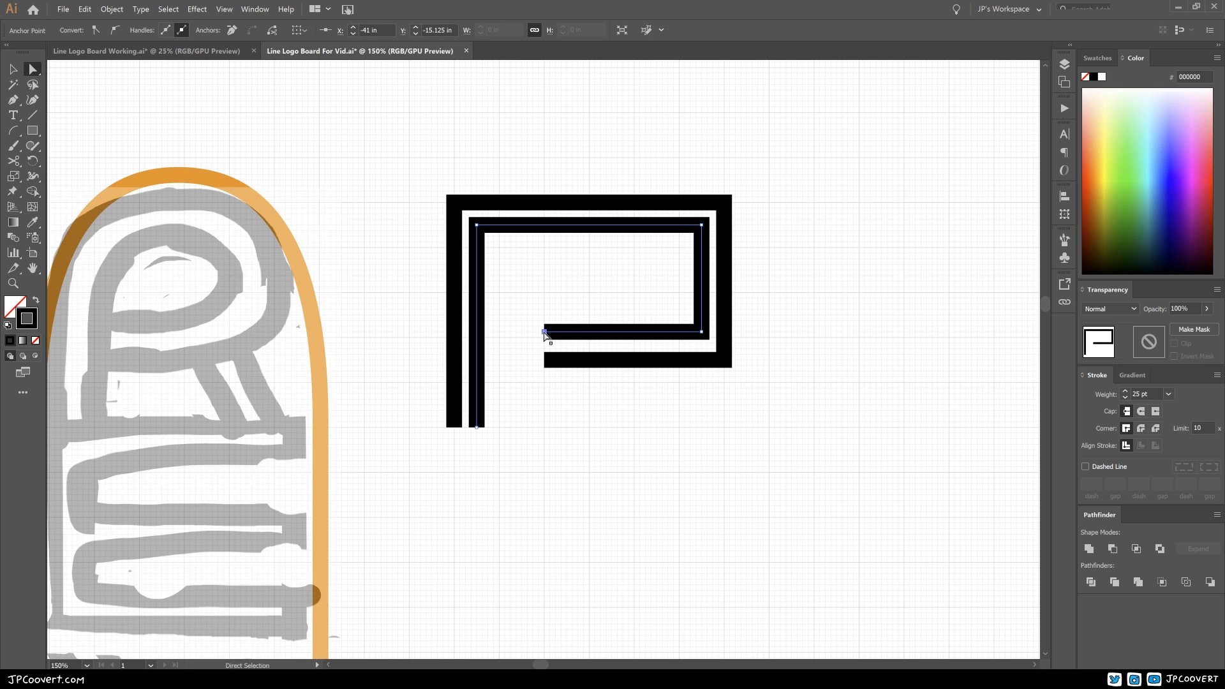
{"action": "left_click", "coordinate": [703, 333]}
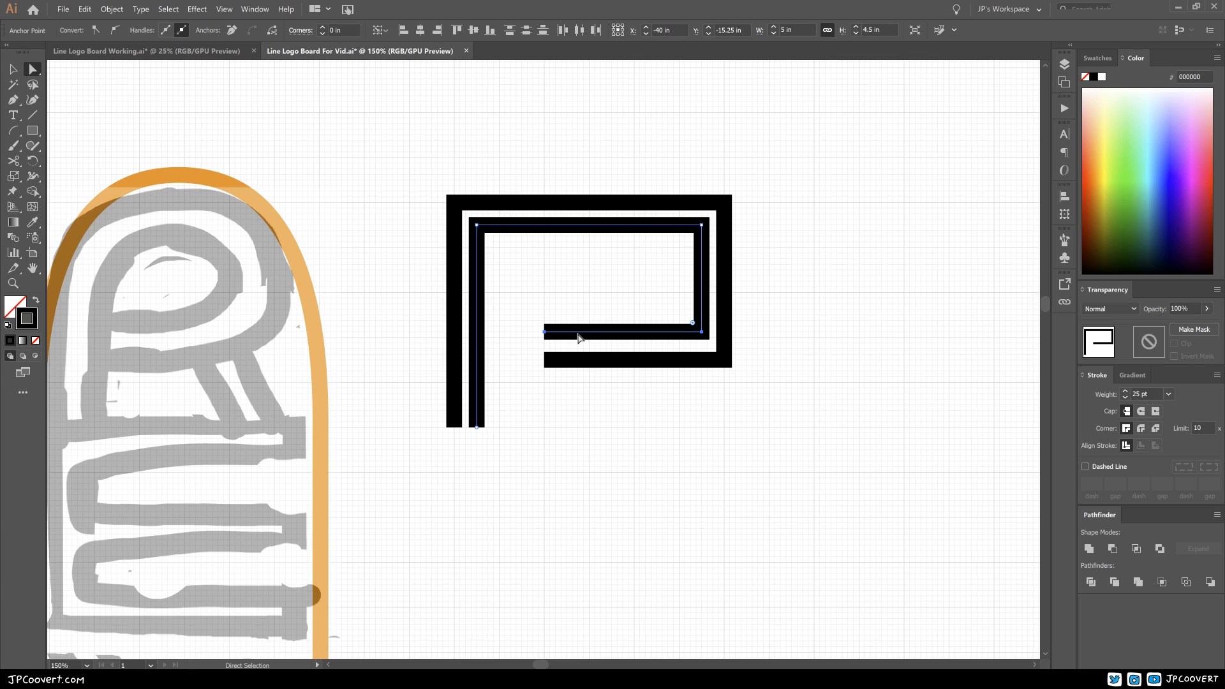
{"action": "key", "text": "Up"}
{"action": "key", "text": "Up"}
{"action": "key", "text": "Up"}
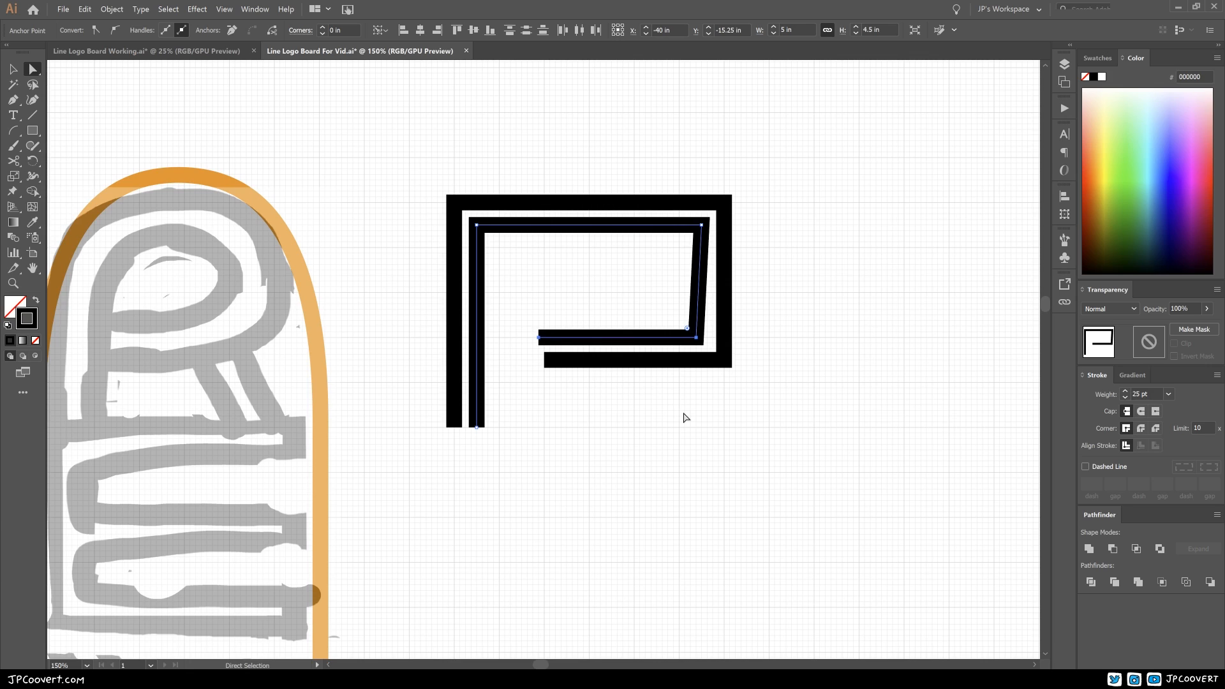
{"action": "key", "text": "Down"}
{"action": "key", "text": "Down"}
{"action": "key", "text": "Down"}
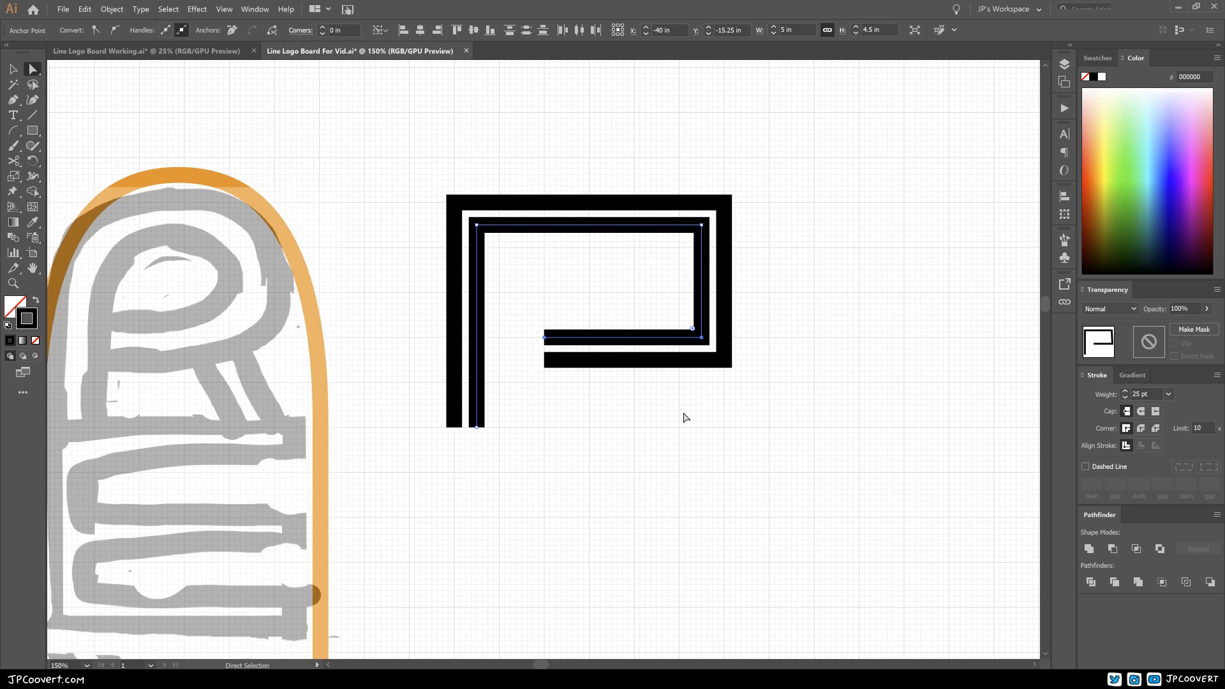
{"action": "key", "text": "Left"}
{"action": "key", "text": "Left"}
{"action": "key", "text": "Left"}
{"action": "key", "text": "Right"}
{"action": "key", "text": "Up"}
{"action": "key", "text": "Up"}
{"action": "key", "text": "Down"}
{"action": "key", "text": "Down"}
{"action": "key", "text": "Down"}
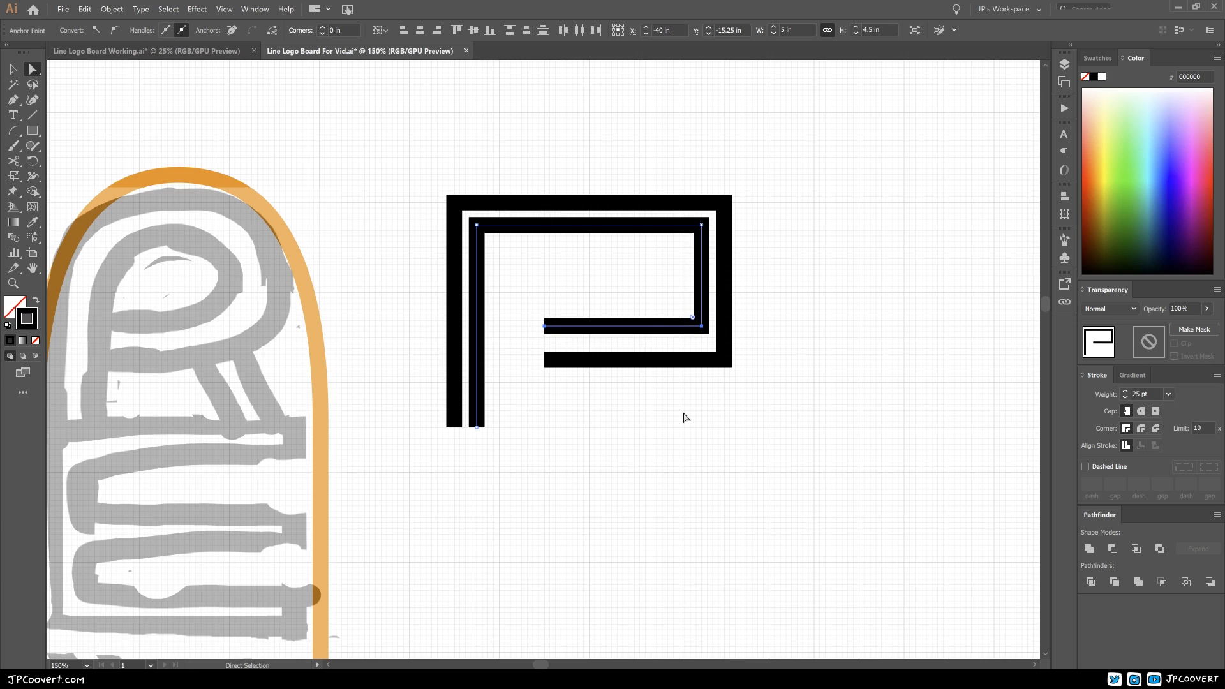
{"action": "left_click", "coordinate": [689, 414]}
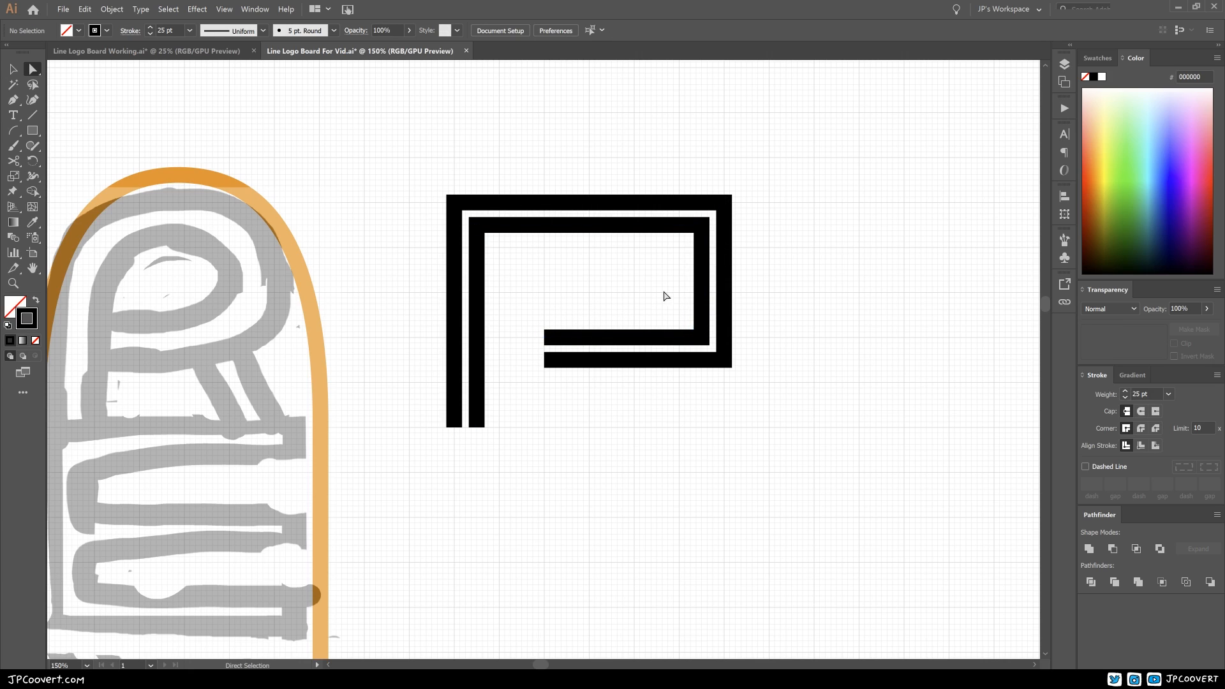
Step: Draw a third open path inside the R: 4 in up, 4 in across, 1.5 in down and 3 in back
{"action": "left_click", "coordinate": [12, 99]}
{"action": "left_click", "coordinate": [499, 427]}
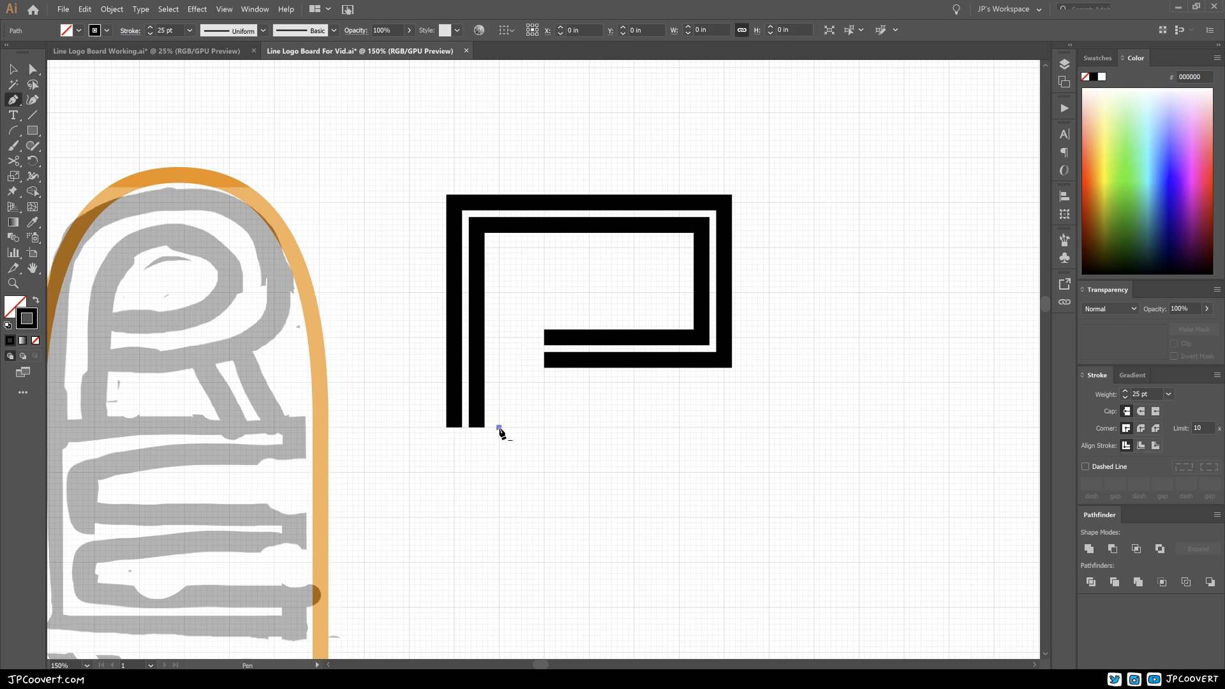
{"action": "left_click", "coordinate": [499, 248]}
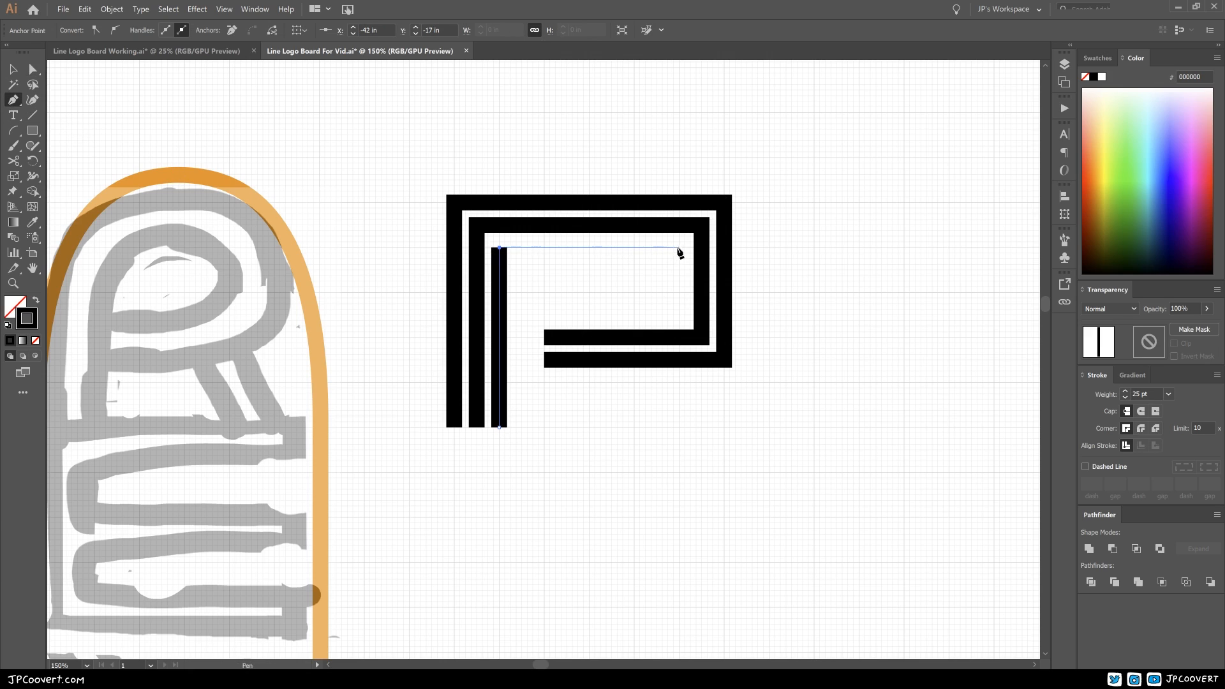
{"action": "left_click", "coordinate": [678, 247]}
{"action": "left_click", "coordinate": [679, 314]}
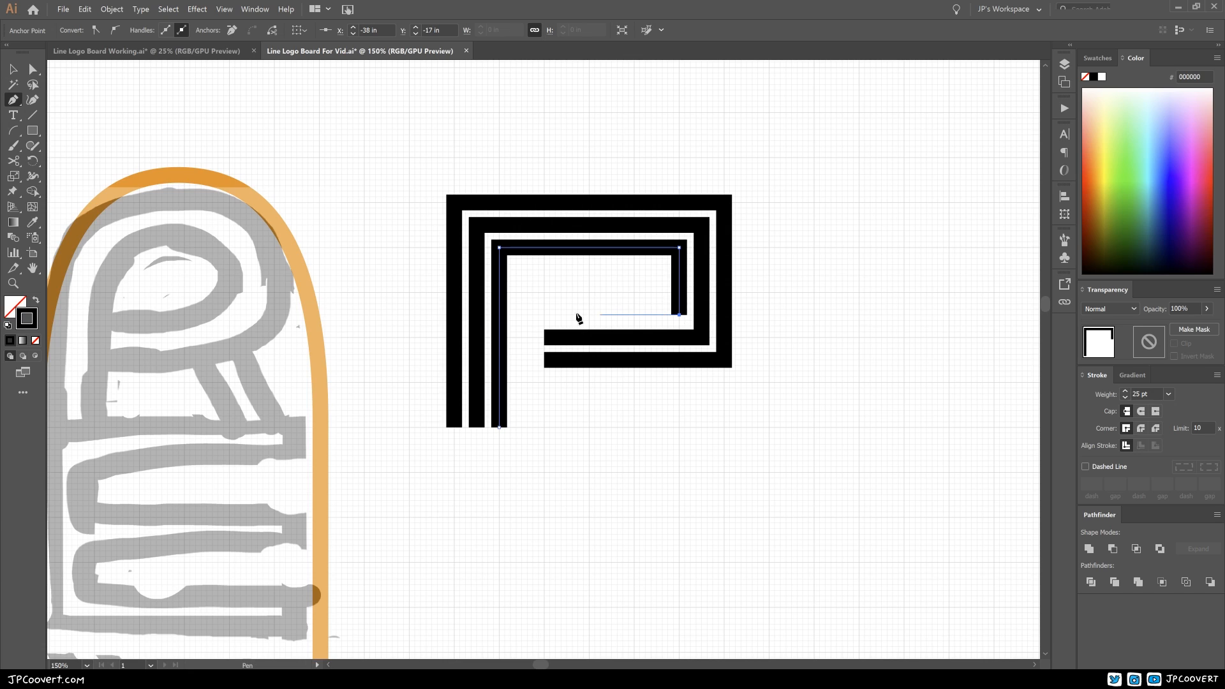
{"action": "left_click", "coordinate": [543, 315]}
{"action": "left_click", "coordinate": [678, 403], "text": "ctrl"}
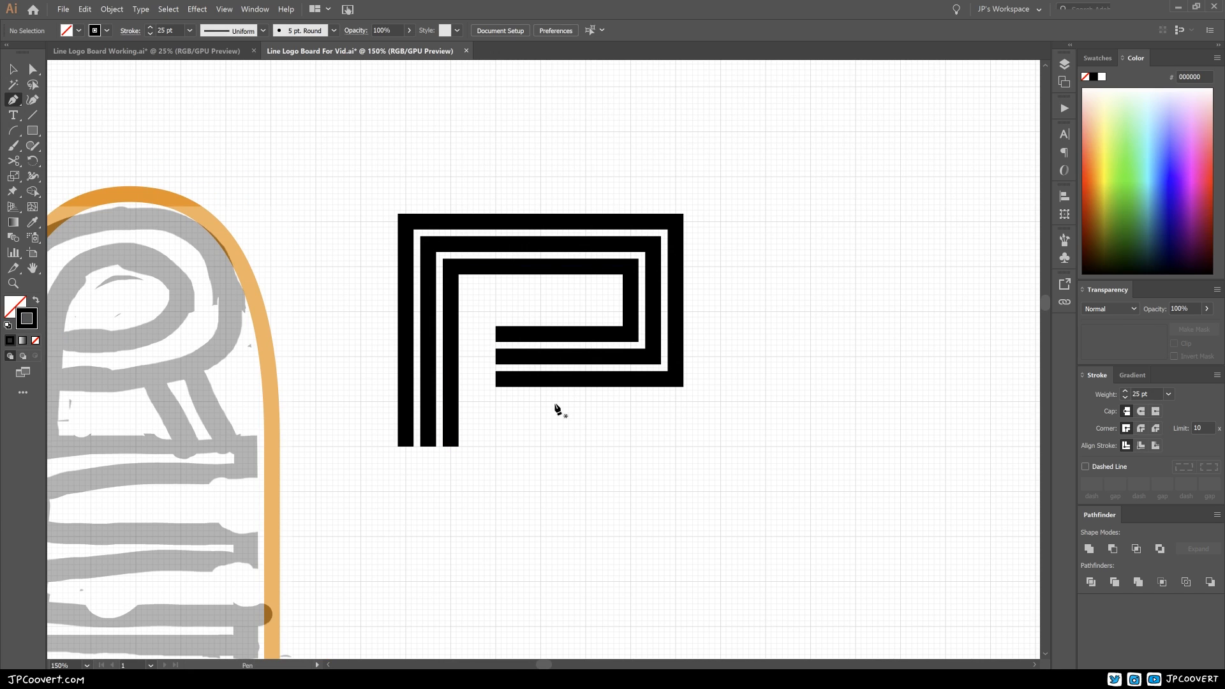
Step: Draw the R's outer leg path from X -37 in, Y -13 in: 3.75 in back, then 1.5 in up to the bowl
{"action": "left_click", "coordinate": [675, 445]}
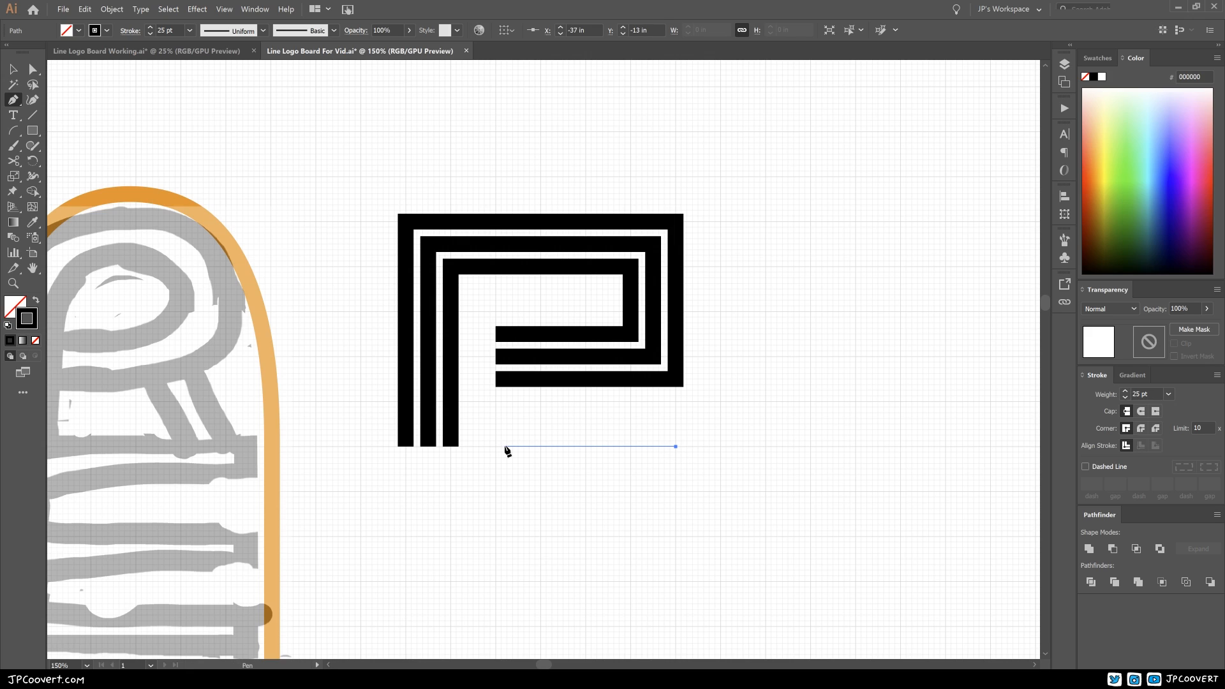
{"action": "left_click", "coordinate": [507, 446]}
{"action": "left_click", "coordinate": [507, 382]}
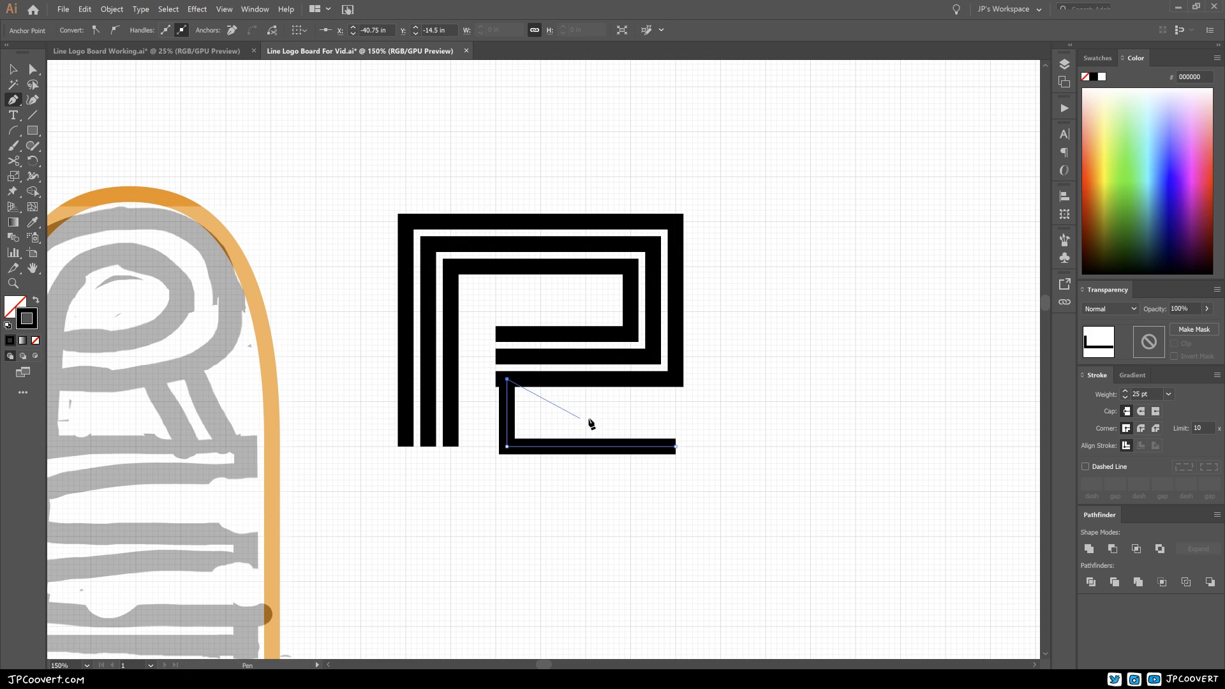
{"action": "left_click", "coordinate": [638, 423], "text": "ctrl"}
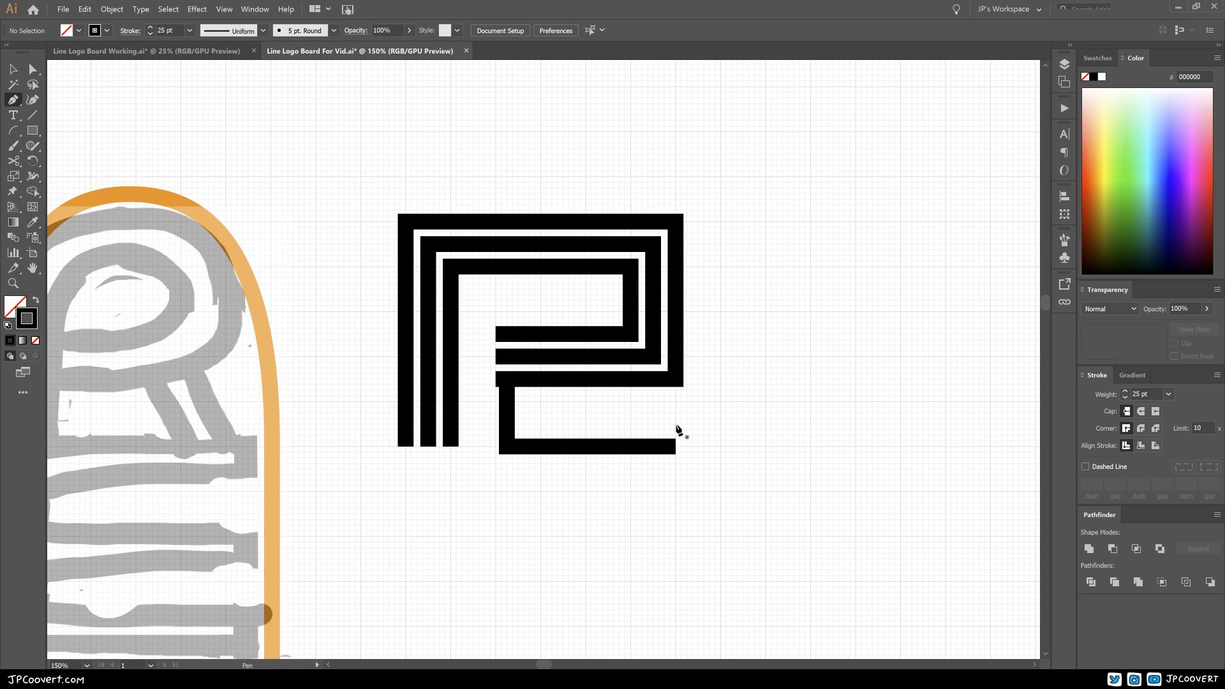
Step: Draw a second leg path from X -37 in, Y -13.5 in: 3.125 in back, then 1 in up to the bowl
{"action": "left_click", "coordinate": [676, 424]}
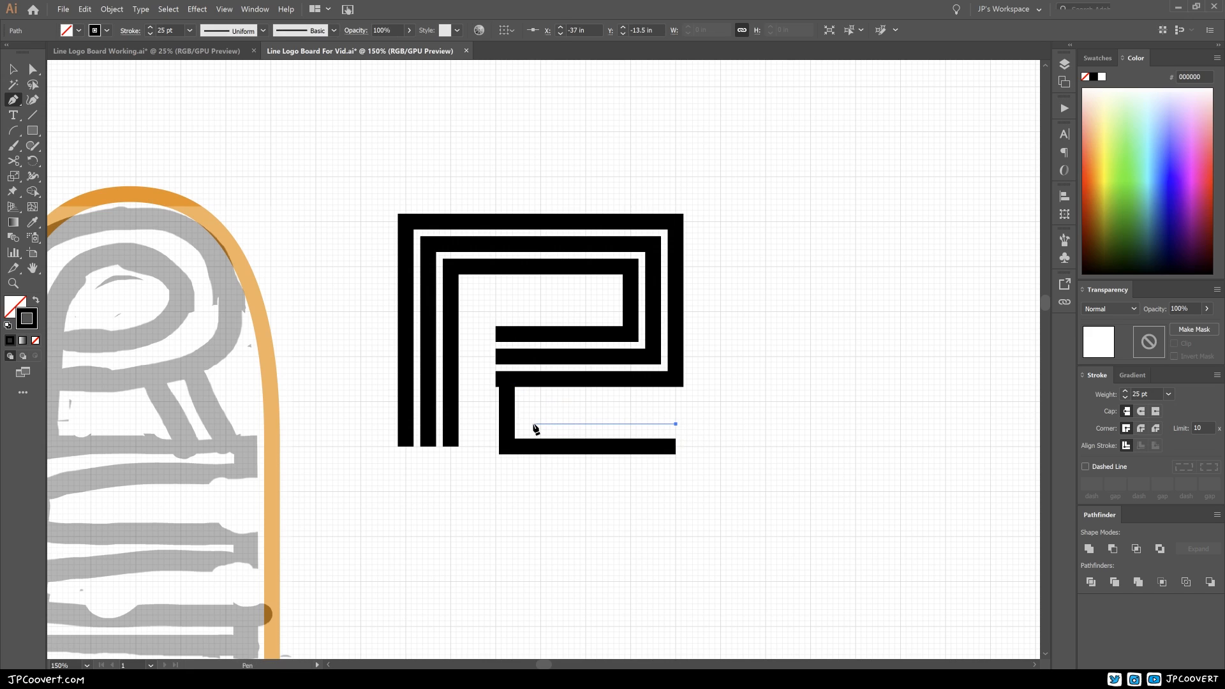
{"action": "left_click", "coordinate": [534, 423]}
{"action": "left_click", "coordinate": [535, 379]}
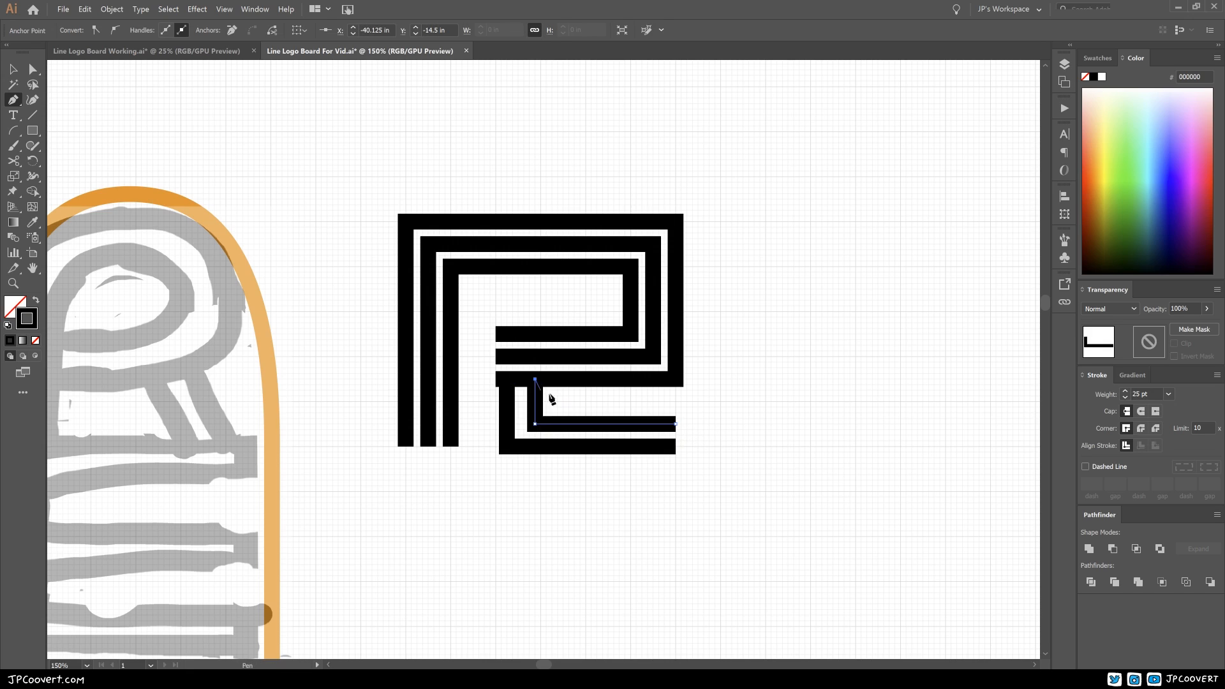
{"action": "left_click", "coordinate": [731, 420], "text": "ctrl"}
Step: Draw a third leg path from X -37 in, Y -14 in: about 2.6 in back, then about 0.5 in up
{"action": "left_click", "coordinate": [676, 401]}
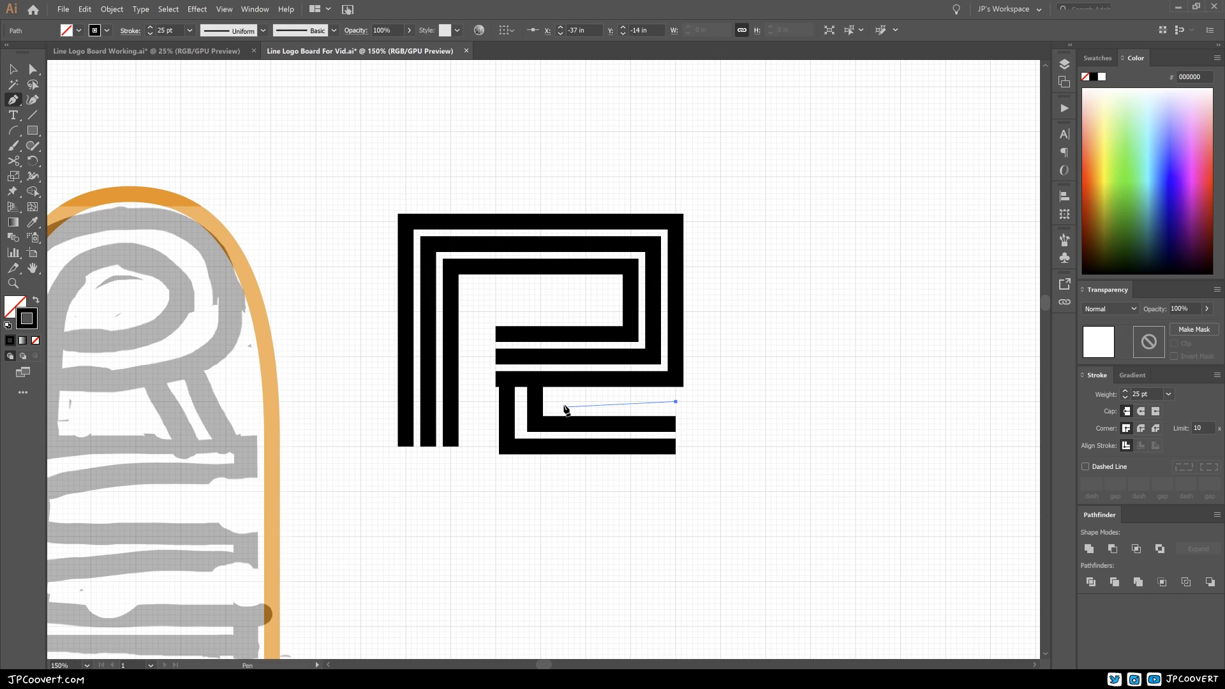
{"action": "left_click", "coordinate": [558, 401]}
{"action": "left_click", "coordinate": [557, 379]}
{"action": "left_click", "coordinate": [737, 403], "text": "ctrl"}
Step: Shift the vertical segments of the two inner leg paths about 0.125 in towards the stem to even the gaps between the leg strokes
{"action": "left_click_drag", "start_coordinate": [698, 407], "coordinate": [704, 436]}
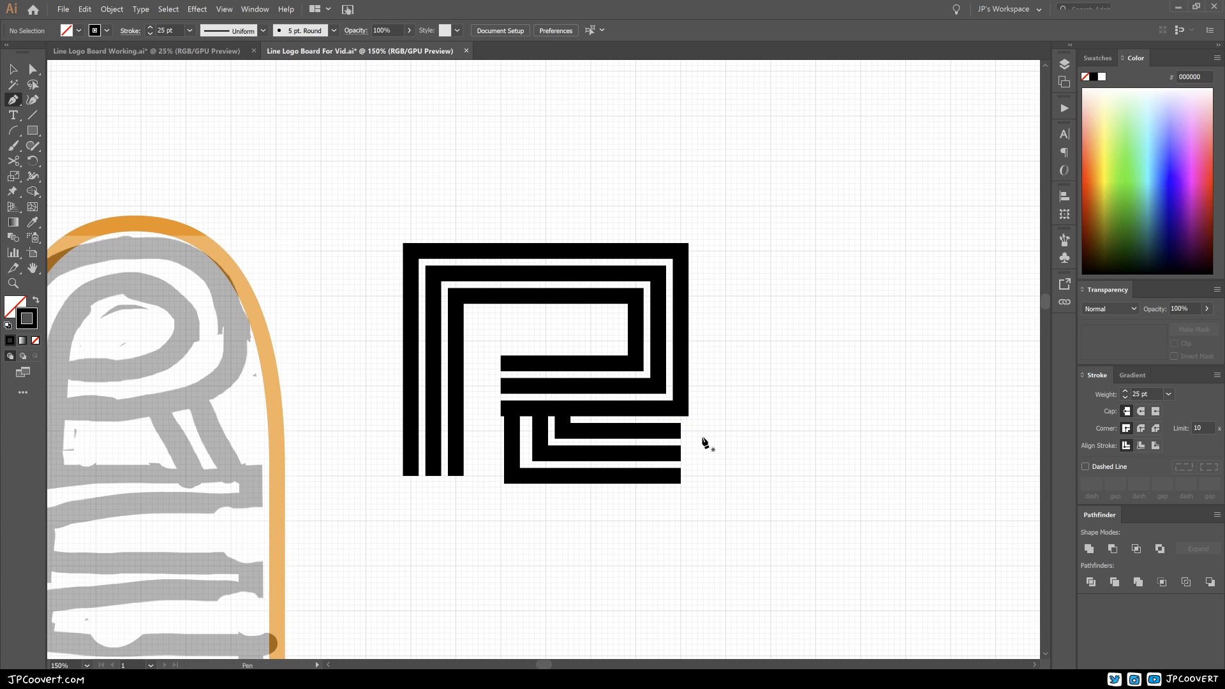
{"action": "left_click", "coordinate": [598, 453], "text": "ctrl"}
{"action": "left_click_drag", "start_coordinate": [598, 372], "coordinate": [611, 393]}
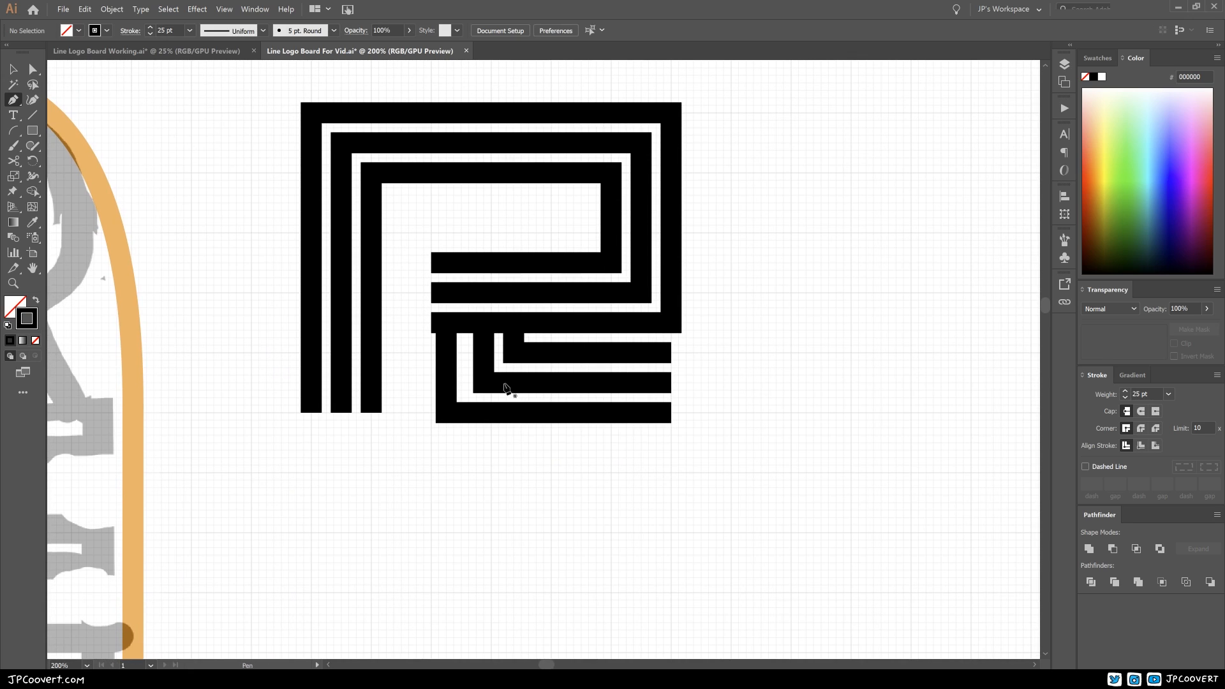
{"action": "key", "text": "a"}
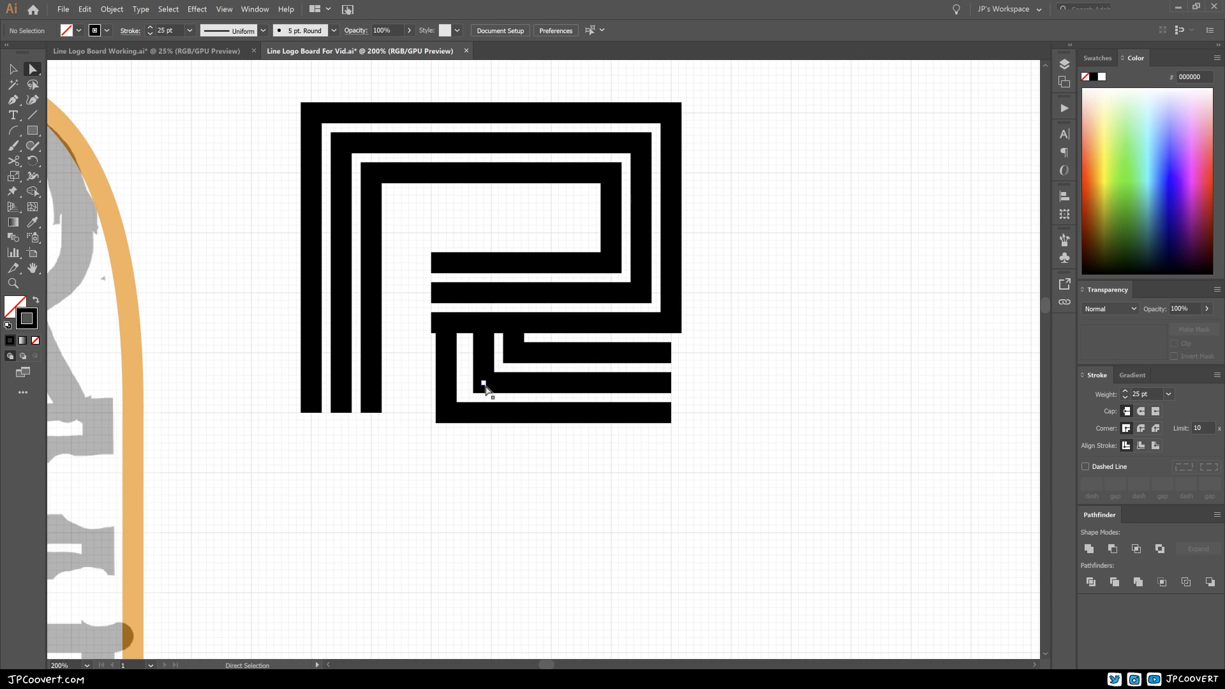
{"action": "left_click", "coordinate": [484, 383]}
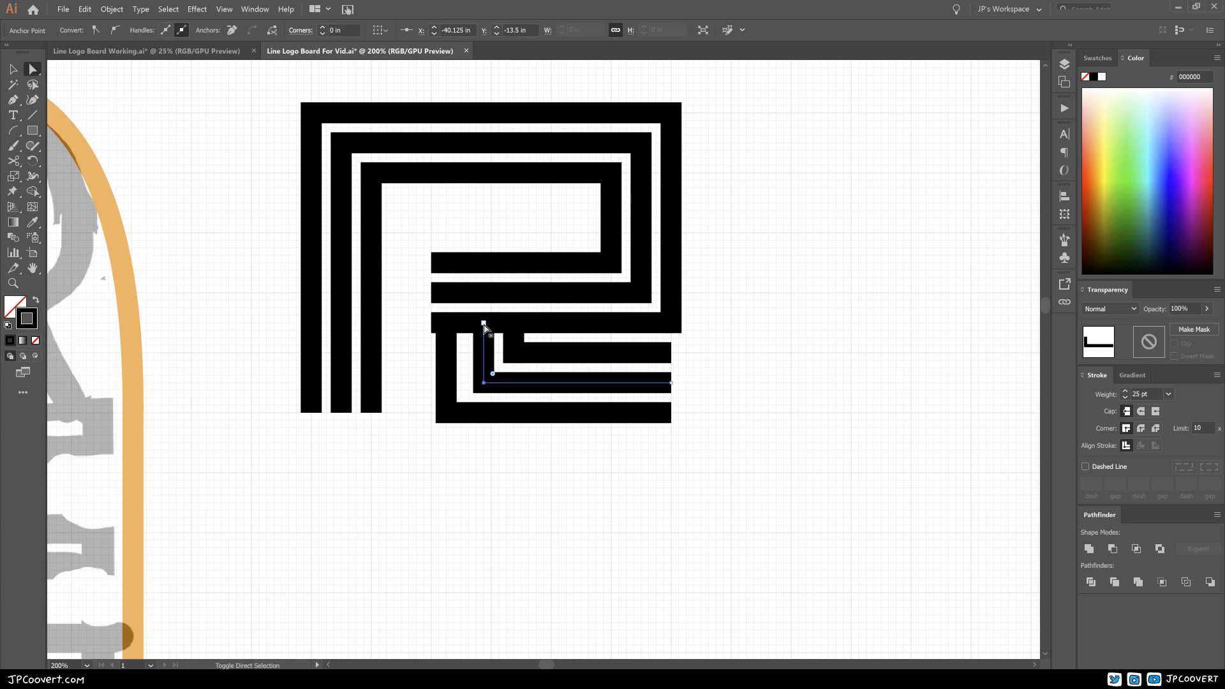
{"action": "left_click", "coordinate": [484, 323]}
{"action": "left_click_drag", "start_coordinate": [484, 323], "coordinate": [476, 323]}
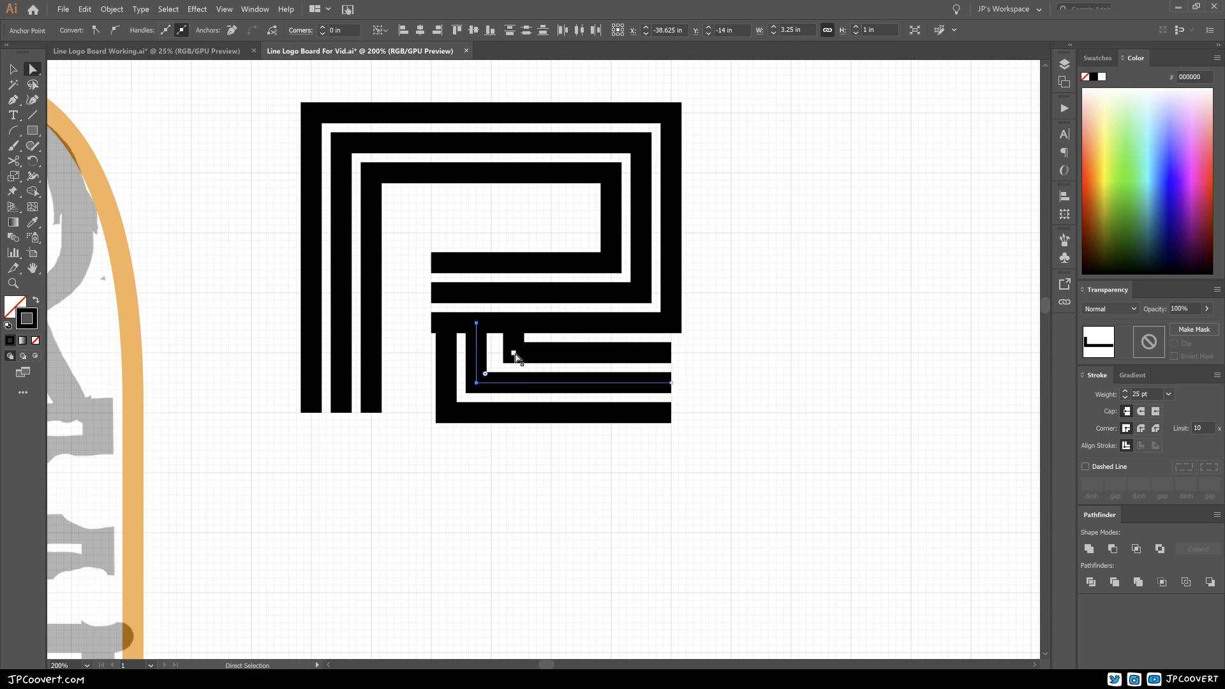
{"action": "left_click", "coordinate": [511, 328]}
{"action": "left_click_drag", "start_coordinate": [511, 327], "coordinate": [503, 329]}
{"action": "left_click", "coordinate": [748, 409]}
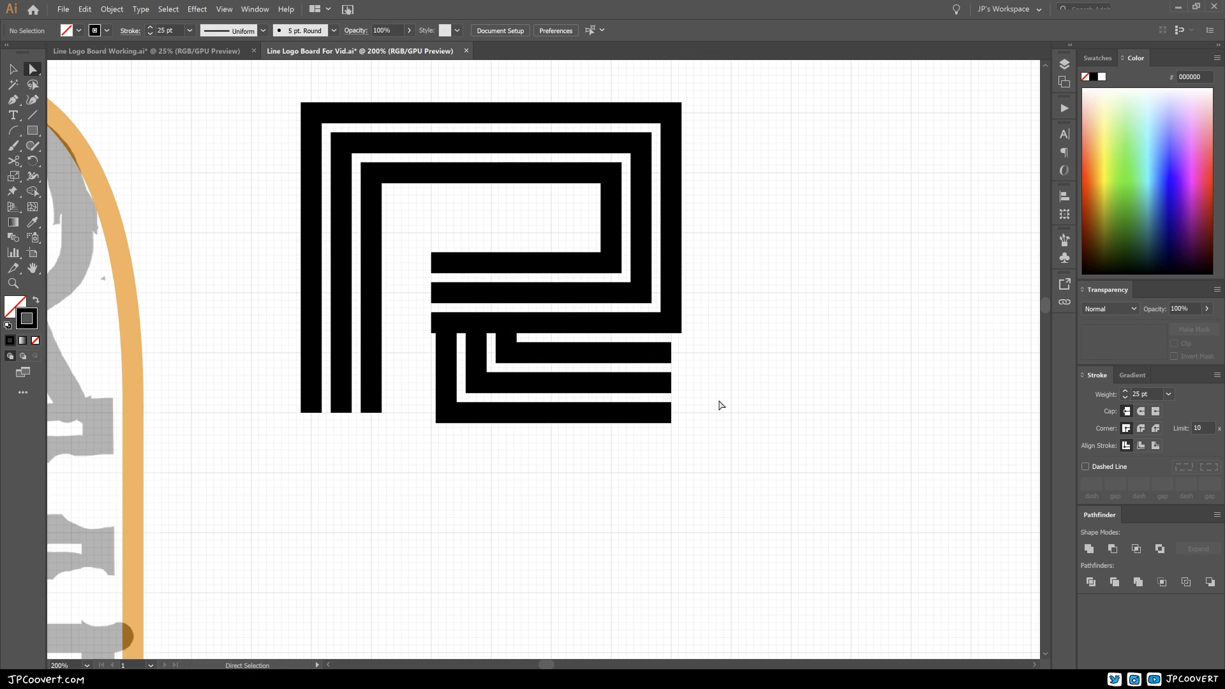
Step: Raise the bowl's three lower segments together with the tops of the leg paths to widen the space above the leg's horizontal strokes
{"action": "left_click_drag", "start_coordinate": [673, 375], "coordinate": [680, 407]}
{"action": "left_click", "coordinate": [537, 345], "text": "ctrl"}
{"action": "left_click", "coordinate": [575, 350], "text": "ctrl+alt"}
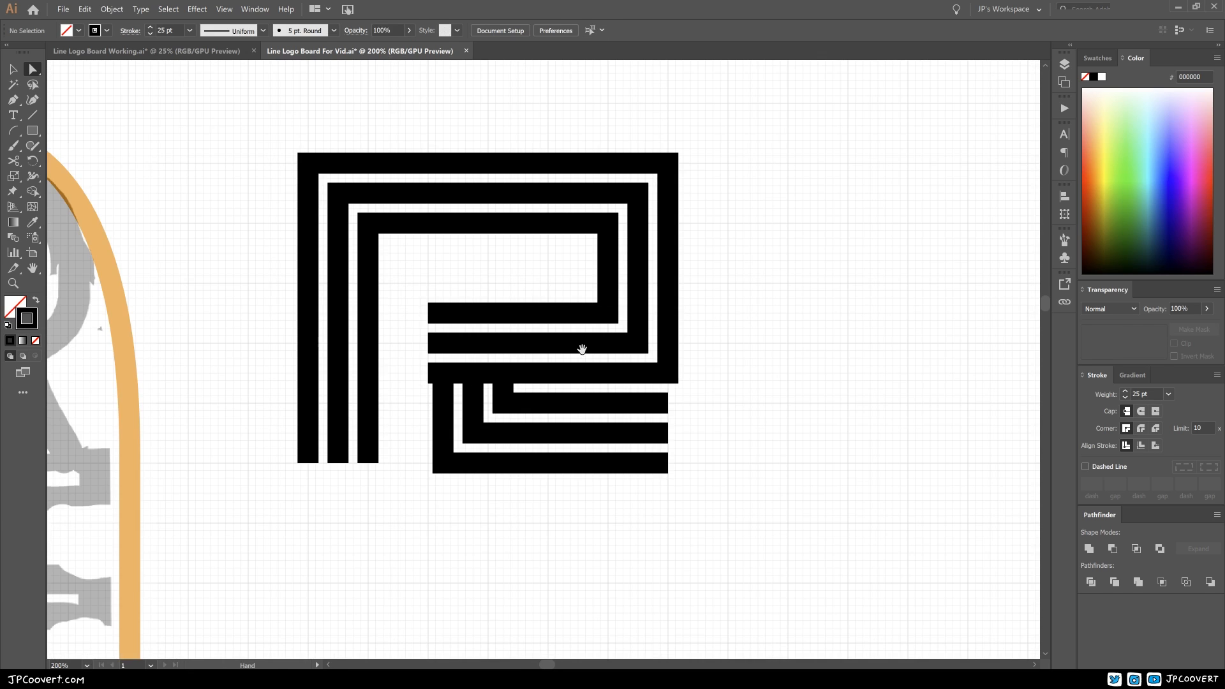
{"action": "left_click_drag", "start_coordinate": [581, 348], "coordinate": [587, 369]}
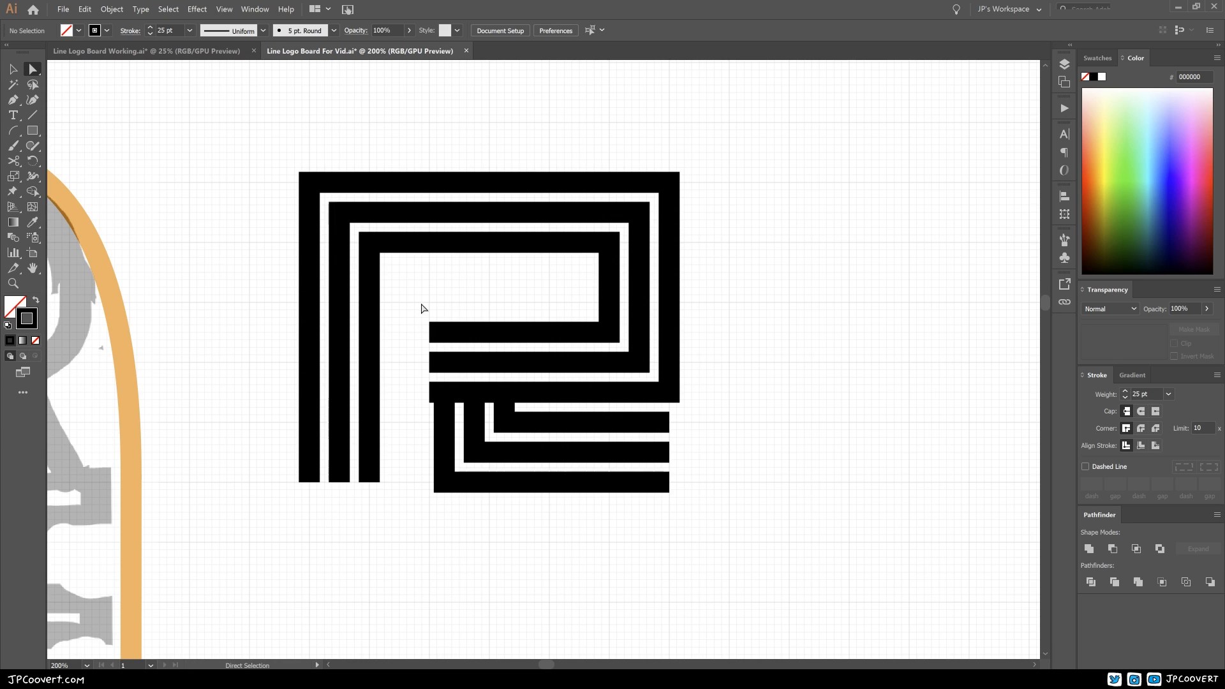
{"action": "left_click_drag", "start_coordinate": [405, 300], "coordinate": [688, 401]}
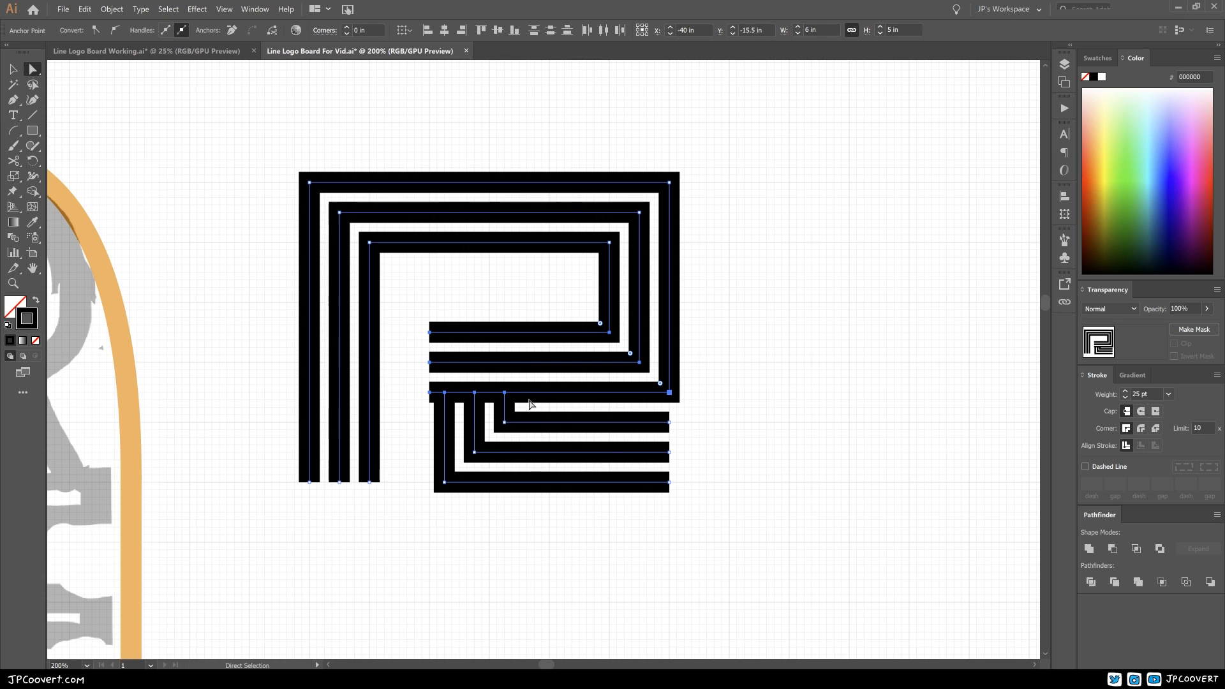
{"action": "key", "text": "Up"}
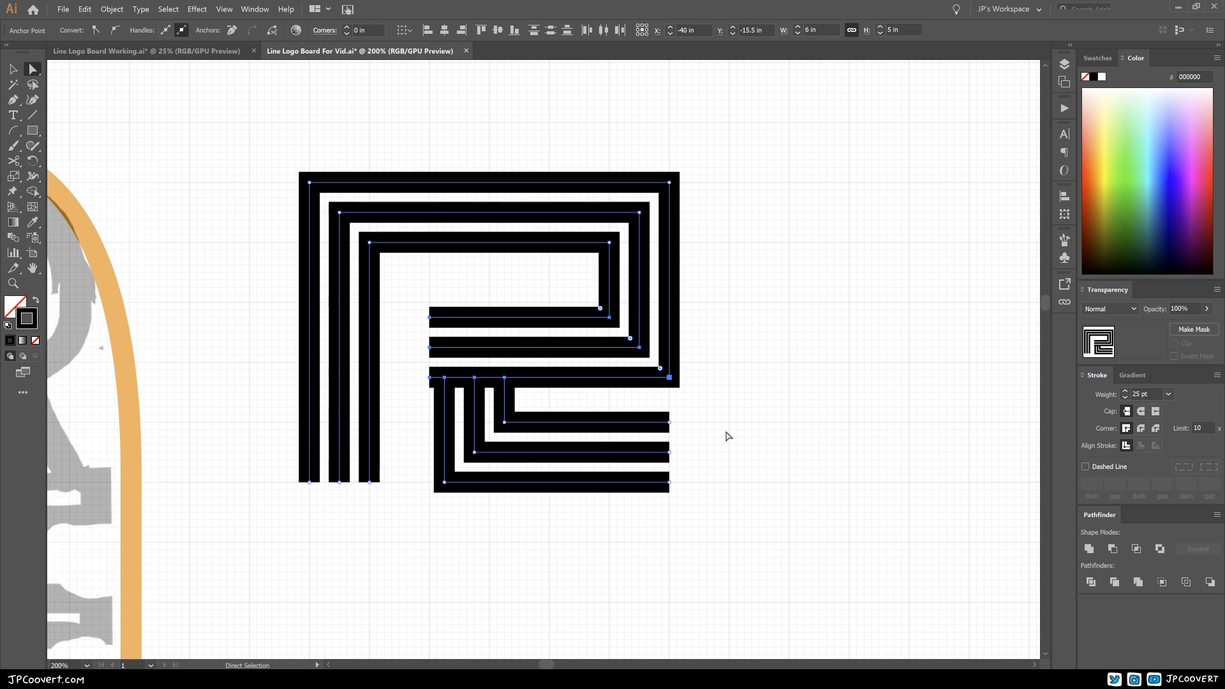
{"action": "key", "text": "Up"}
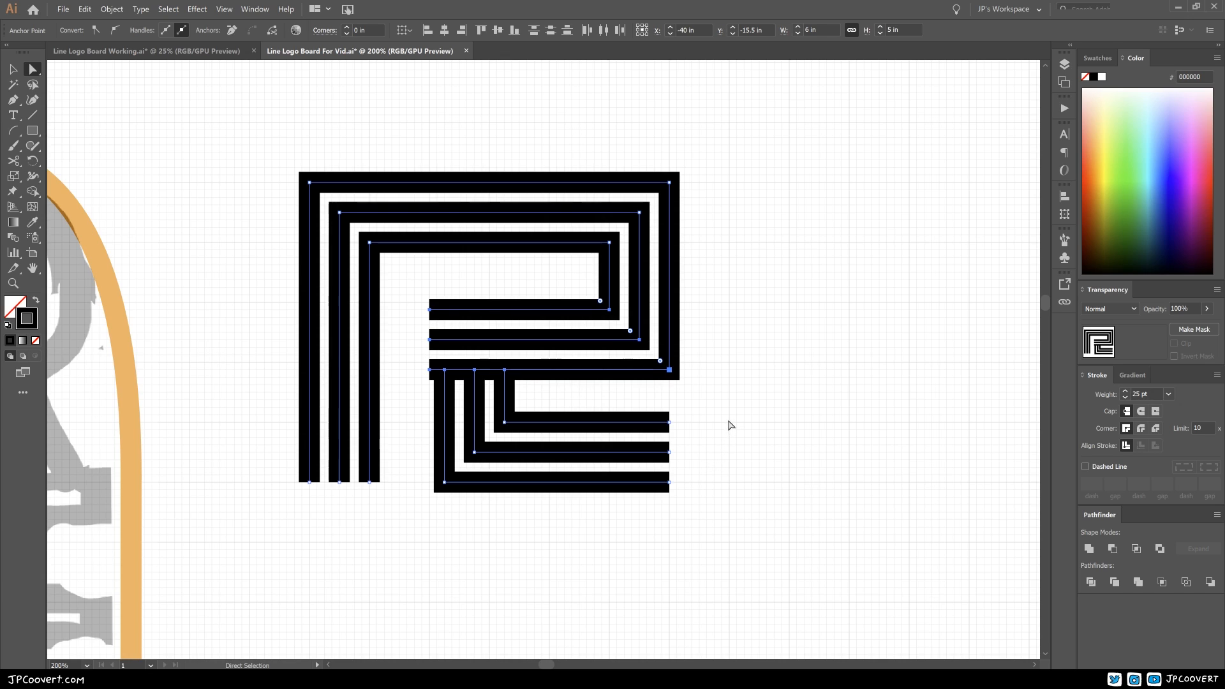
{"action": "left_click", "coordinate": [730, 422]}
Step: Try the whole R over the sketched R to compare their proportions, and undo the move
{"action": "key", "text": "ctrl+minus"}
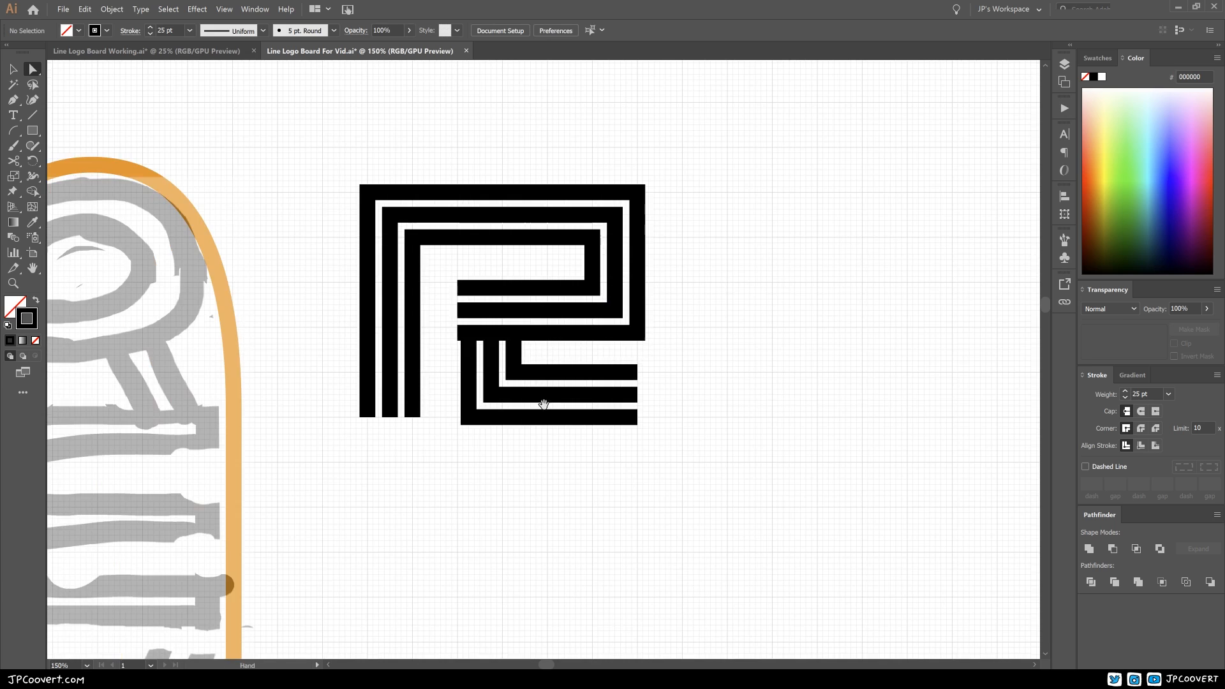
{"action": "left_click_drag", "start_coordinate": [543, 406], "coordinate": [602, 444]}
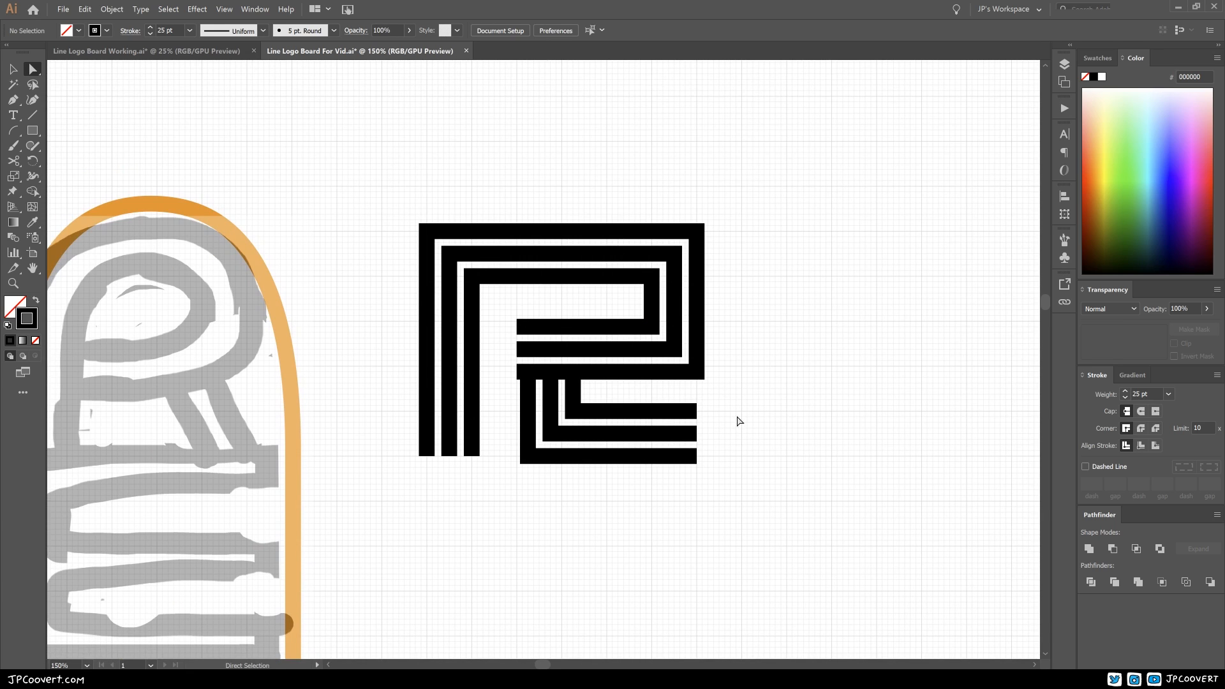
{"action": "left_click", "coordinate": [13, 68]}
{"action": "left_click_drag", "start_coordinate": [367, 191], "coordinate": [789, 521]}
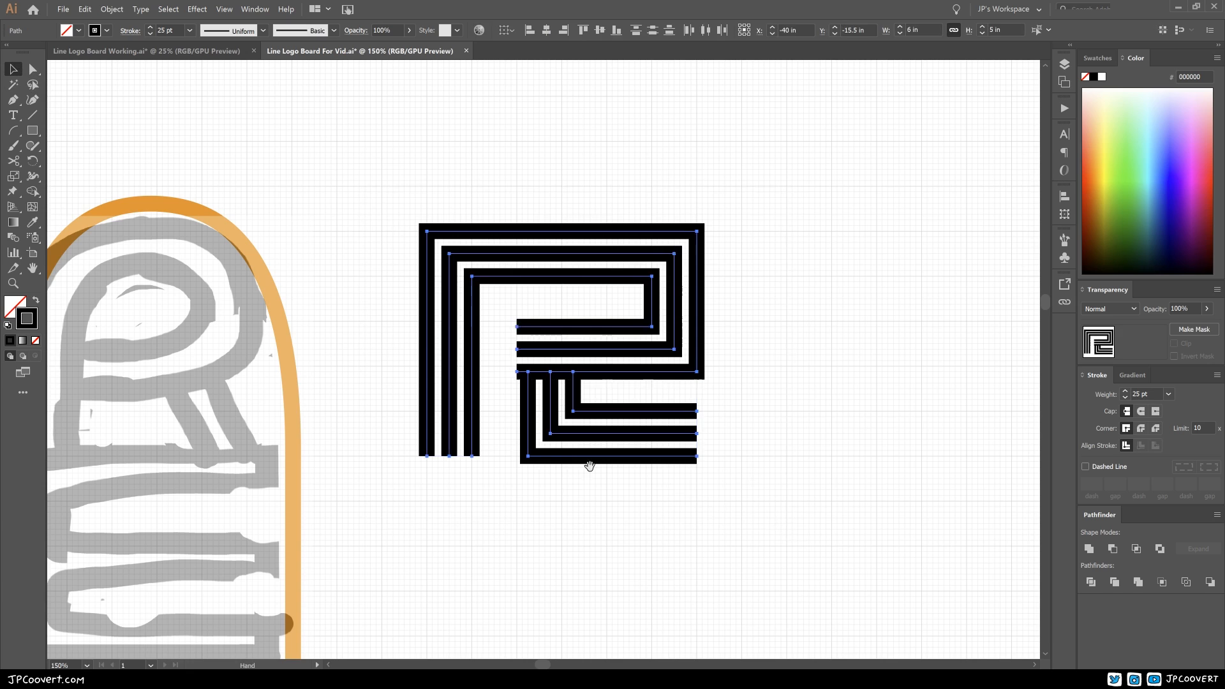
{"action": "scroll", "coordinate": [756, 348], "scroll_direction": "left", "scroll_amount": 5}
{"action": "left_click_drag", "start_coordinate": [769, 333], "coordinate": [358, 331]}
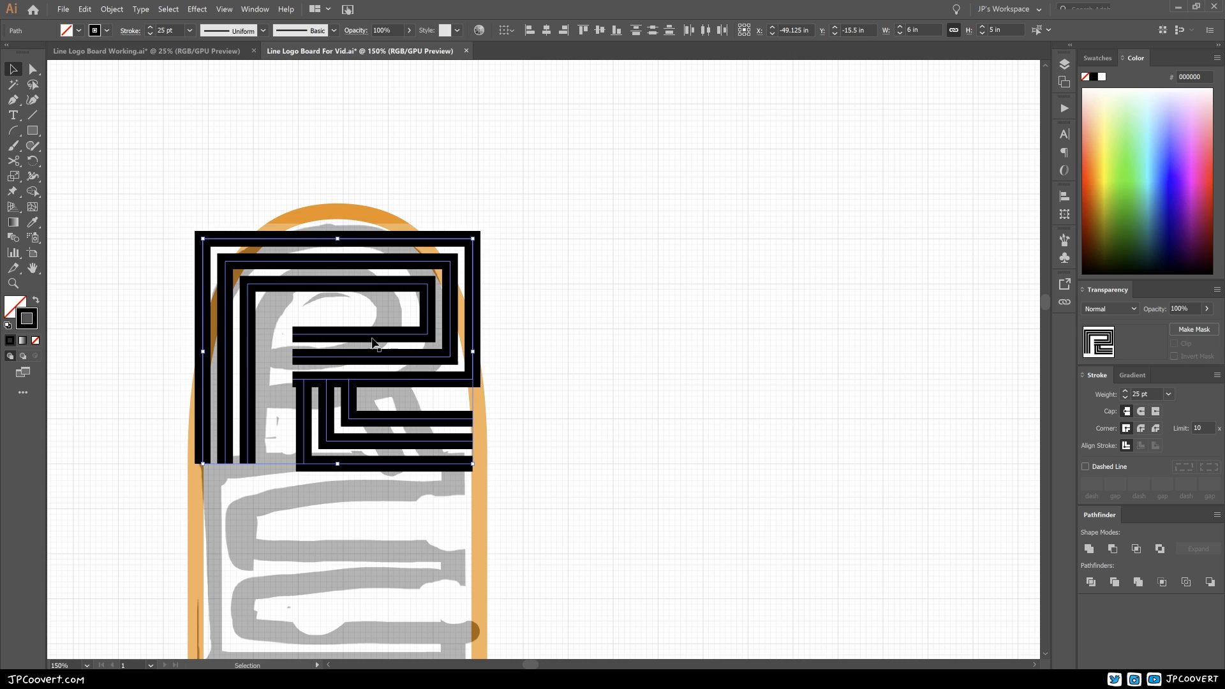
{"action": "key", "text": "ctrl+z"}
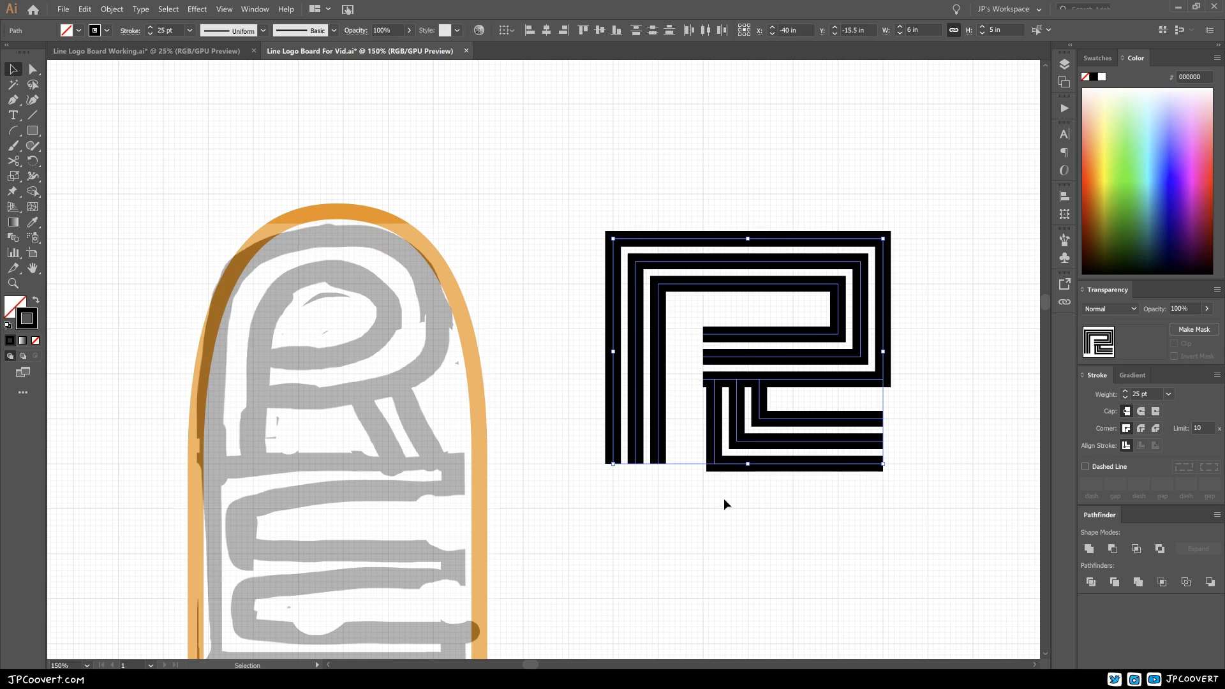
{"action": "left_click_drag", "start_coordinate": [777, 474], "coordinate": [609, 501]}
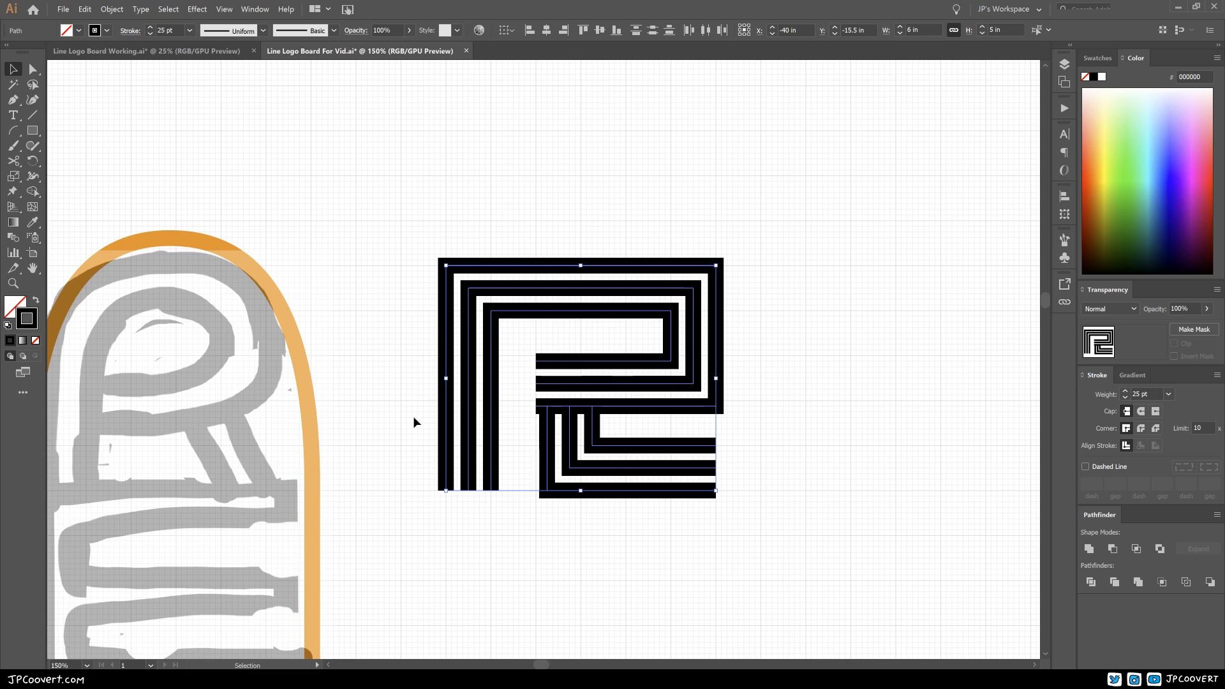
{"action": "left_click", "coordinate": [588, 551]}
{"action": "scroll", "coordinate": [676, 471], "scroll_direction": "right", "scroll_amount": 3}
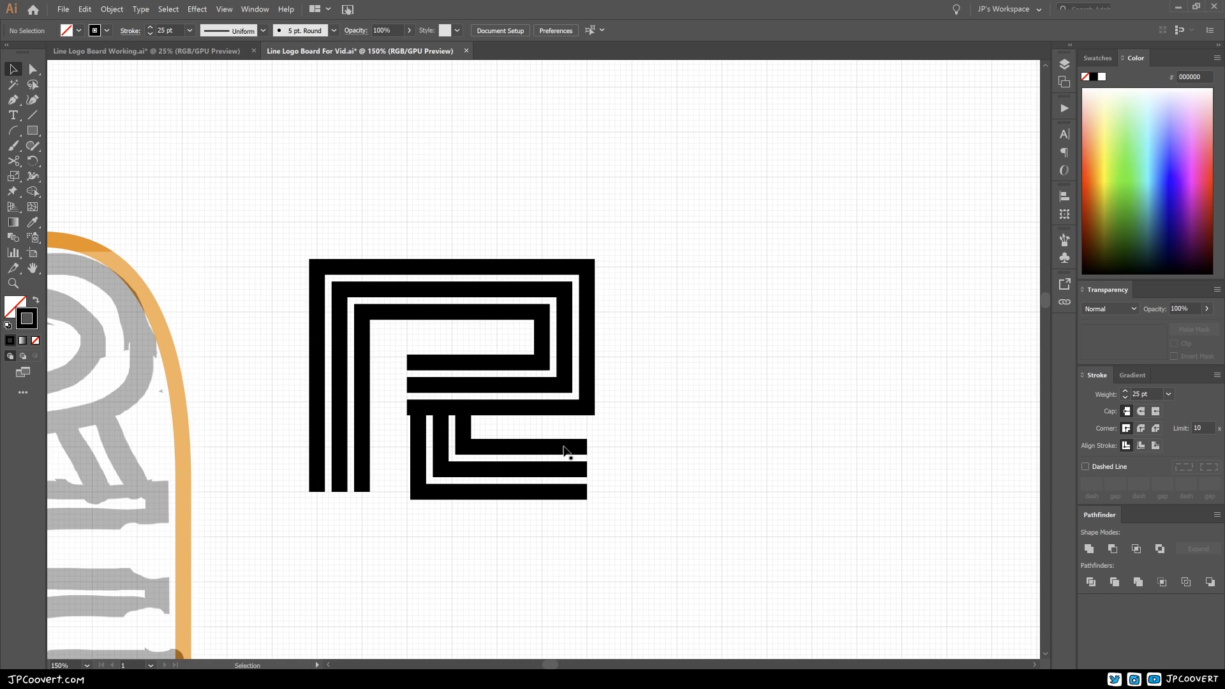
{"action": "scroll", "coordinate": [676, 431], "scroll_direction": "left", "scroll_amount": 3}
{"action": "scroll", "coordinate": [676, 431], "scroll_direction": "down", "scroll_amount": 1}
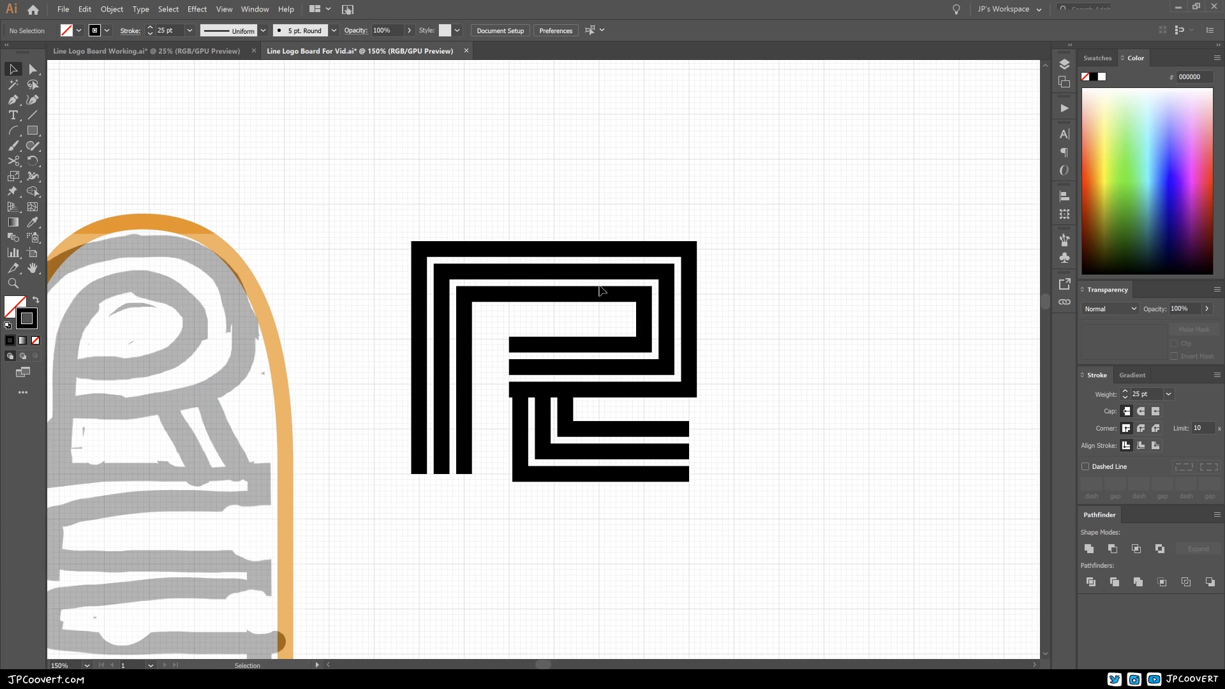
{"action": "scroll", "coordinate": [643, 449], "scroll_direction": "right", "scroll_amount": 2}
{"action": "scroll", "coordinate": [643, 449], "scroll_direction": "up", "scroll_amount": 1}
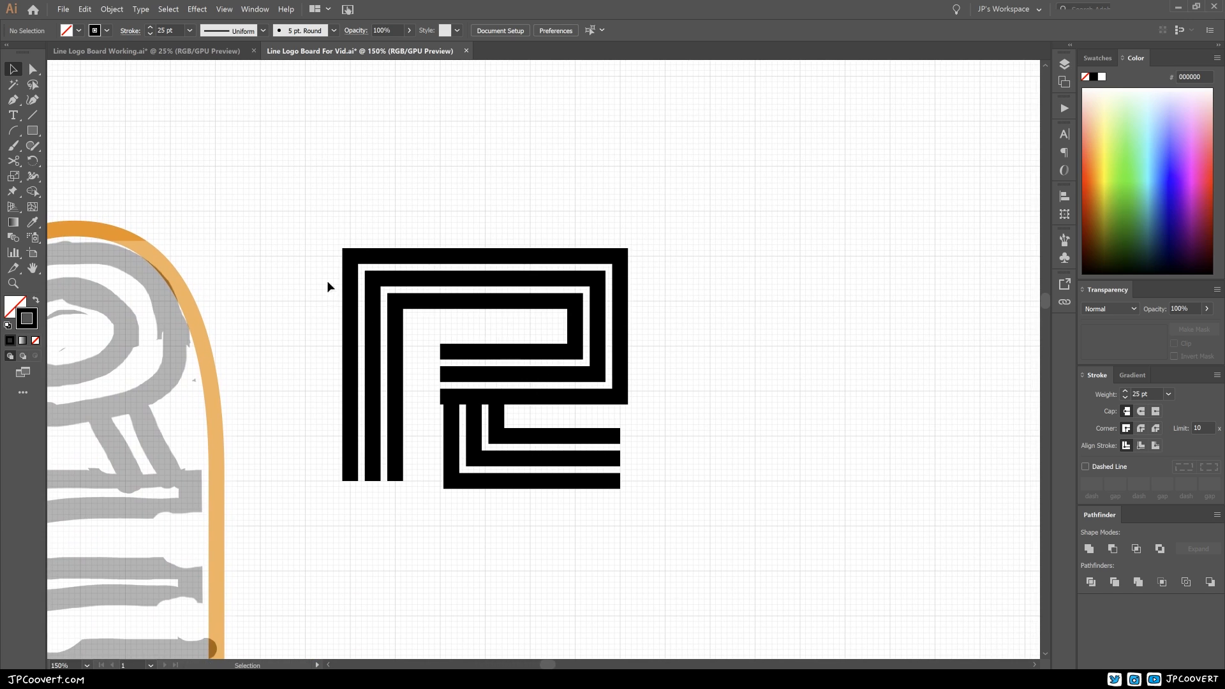
Step: Duplicate the whole R 9 in to the right of the original, keeping it level
{"action": "left_click_drag", "start_coordinate": [308, 216], "coordinate": [452, 499]}
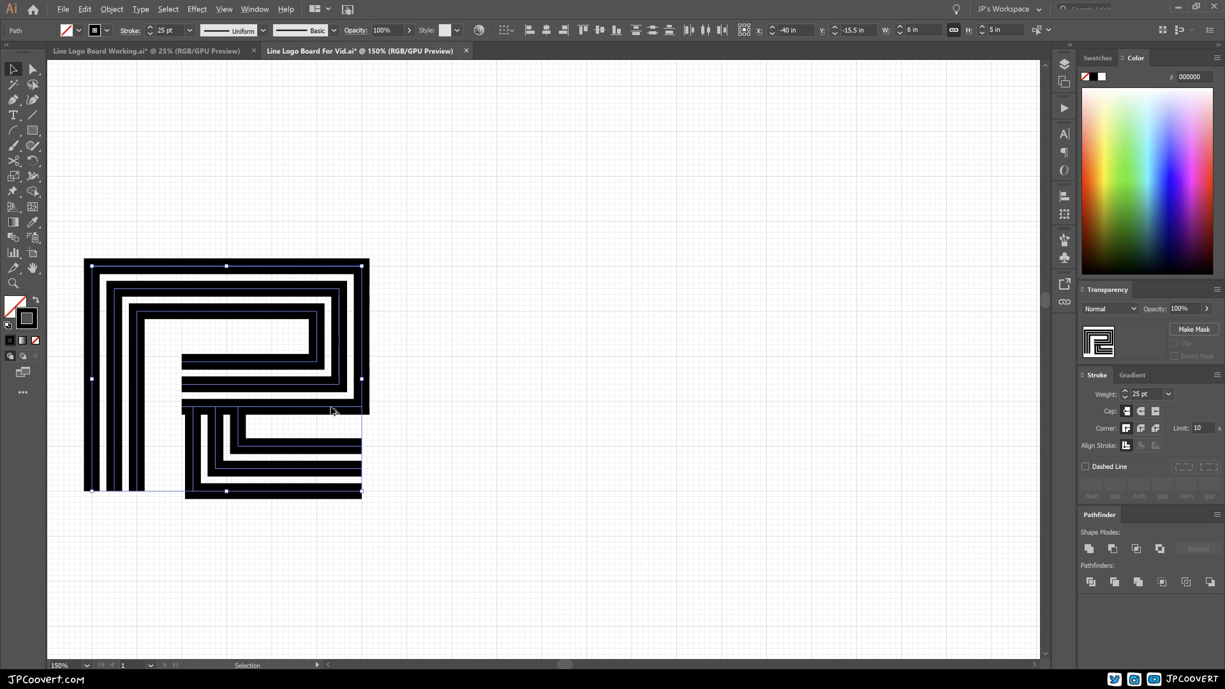
{"action": "left_click_drag", "start_coordinate": [333, 411], "coordinate": [734, 409]}
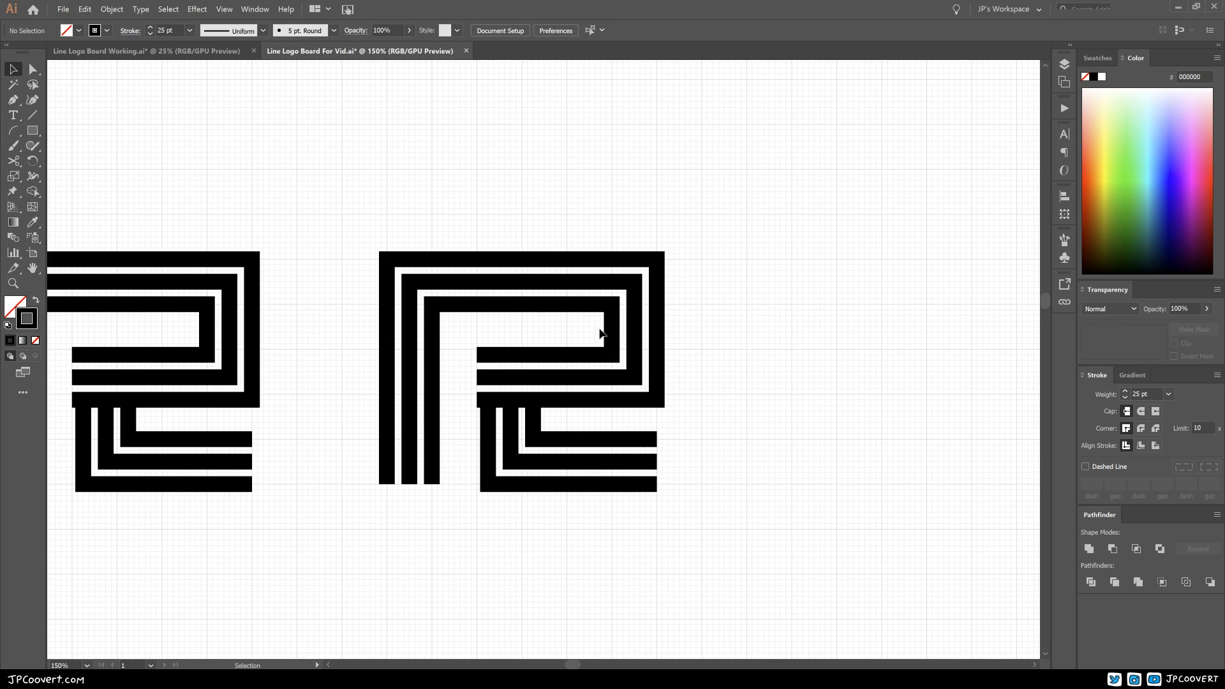
{"action": "left_click_drag", "start_coordinate": [325, 376], "coordinate": [384, 377]}
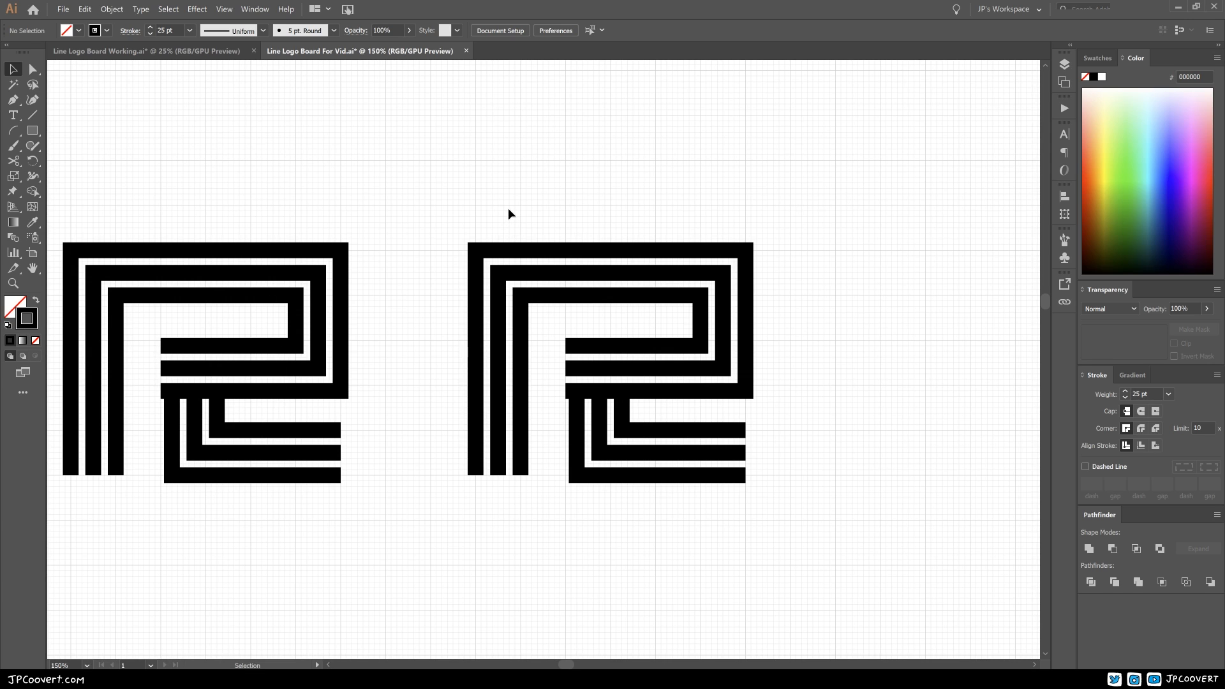
Step: Turn off Snap to Grid so the copied R can be fine-tuned off the grid
{"action": "key", "text": "ctrl+equal"}
{"action": "left_click_drag", "start_coordinate": [697, 471], "coordinate": [536, 391]}
{"action": "key", "text": "ctrl+equal"}
{"action": "left_click_drag", "start_coordinate": [481, 349], "coordinate": [607, 415]}
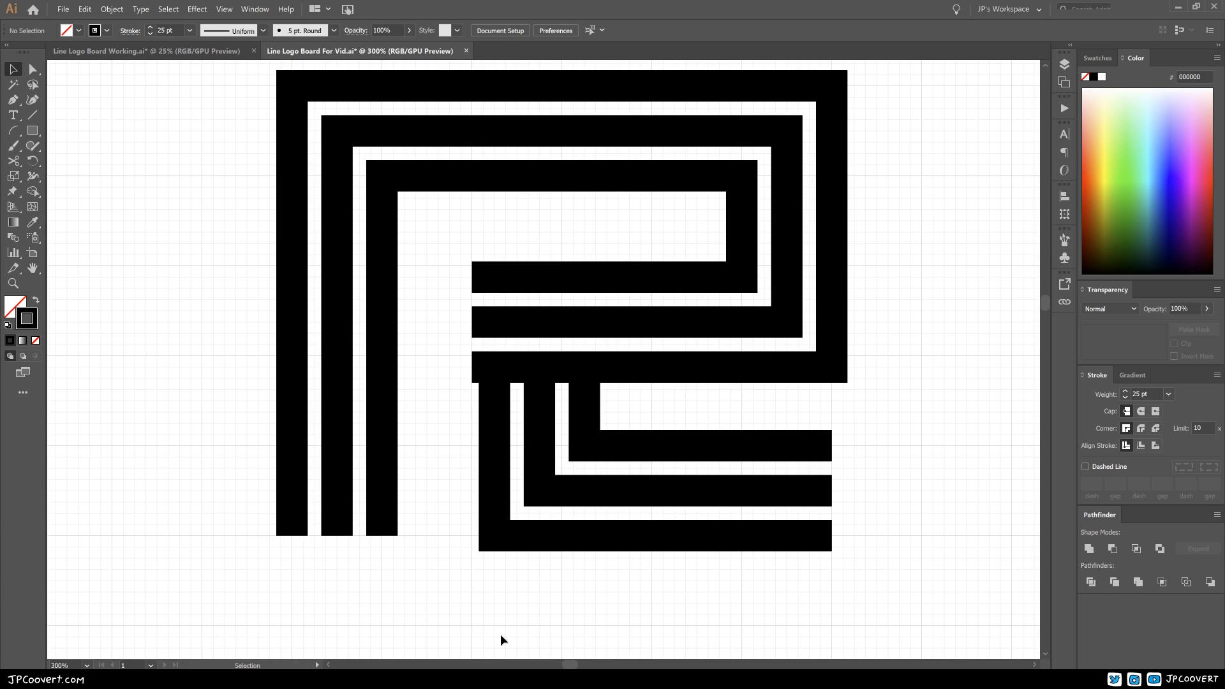
{"action": "scroll", "coordinate": [745, 526], "scroll_direction": "up", "scroll_amount": 1}
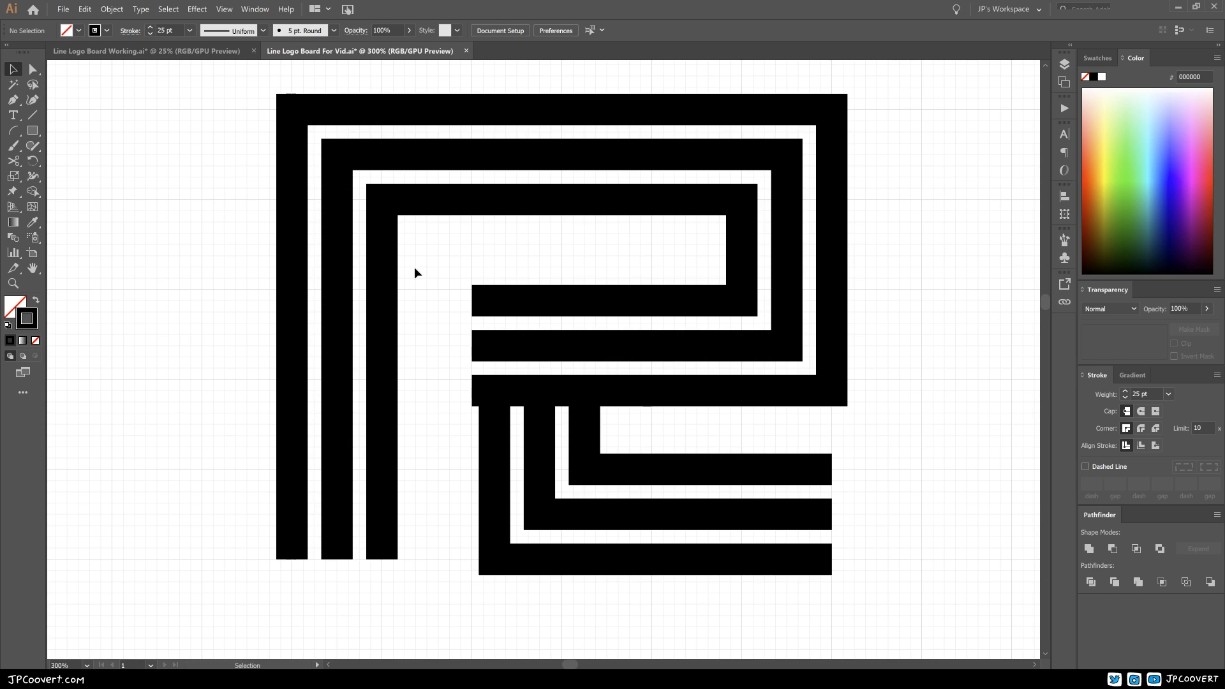
{"action": "left_click", "coordinate": [224, 9]}
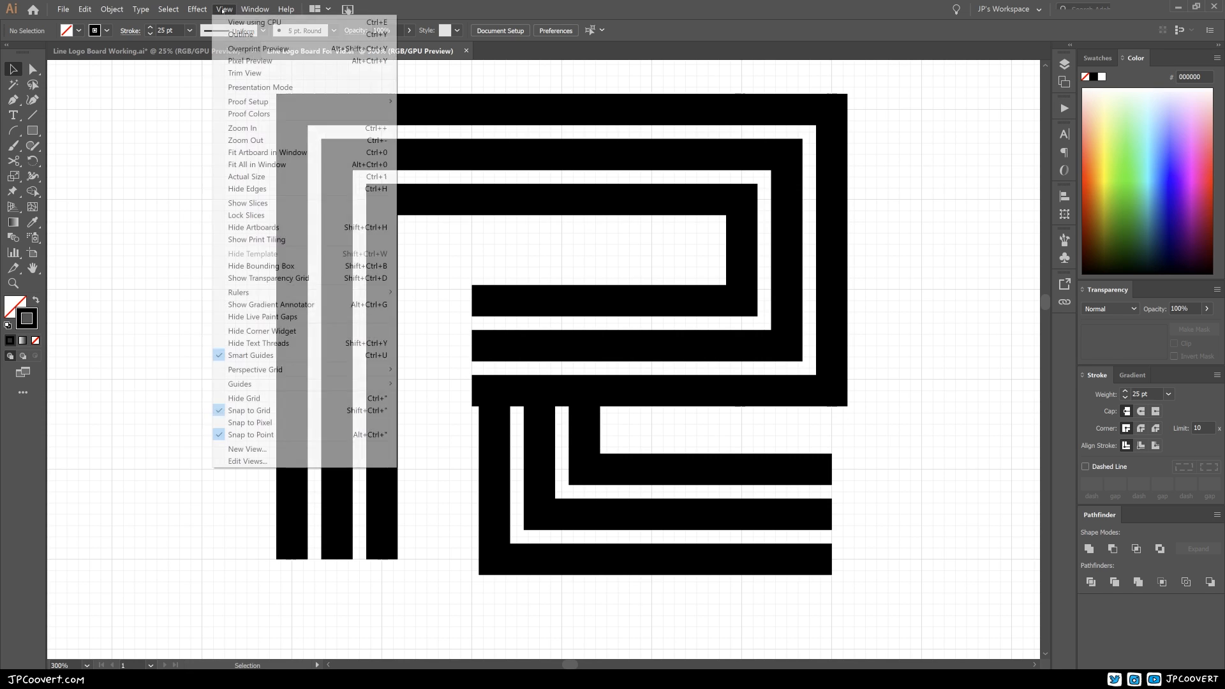
{"action": "left_click", "coordinate": [259, 410]}
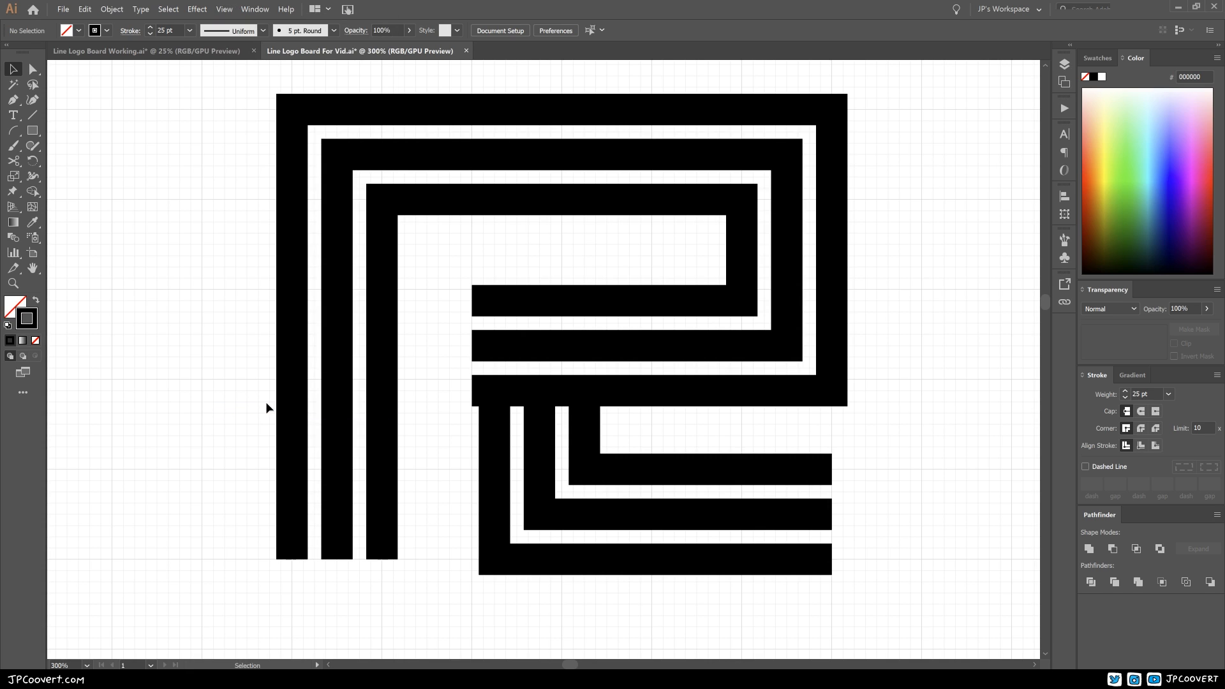
Step: Extend the open right ends of the three leg strokes by 0.17 in, flush with the bowl's outer edge
{"action": "key", "text": "space"}
{"action": "left_click_drag", "start_coordinate": [633, 459], "coordinate": [595, 407]}
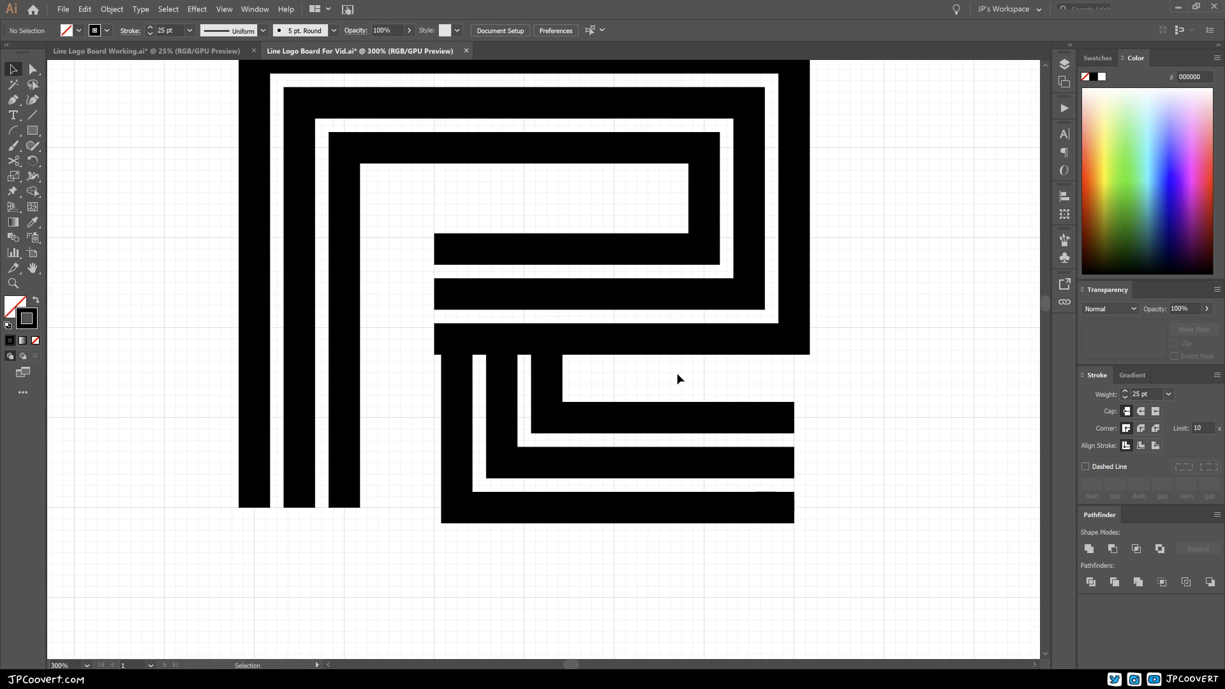
{"action": "left_click", "coordinate": [33, 69]}
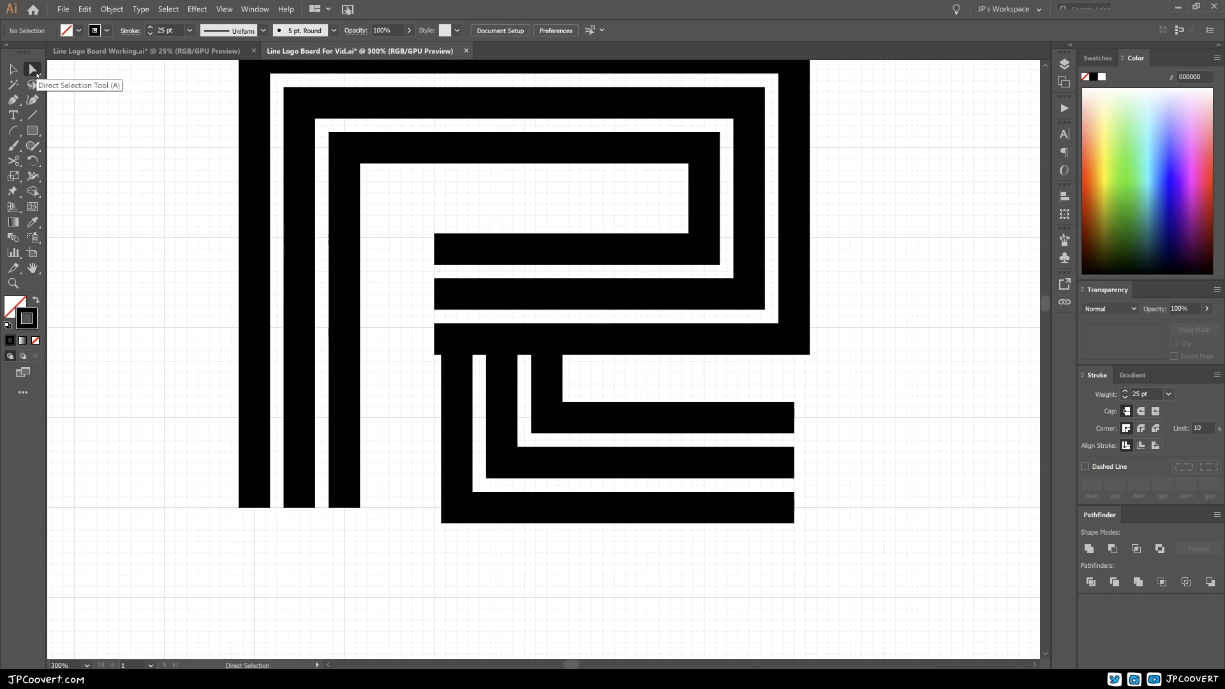
{"action": "key", "text": "space"}
{"action": "left_click_drag", "start_coordinate": [677, 410], "coordinate": [591, 445]}
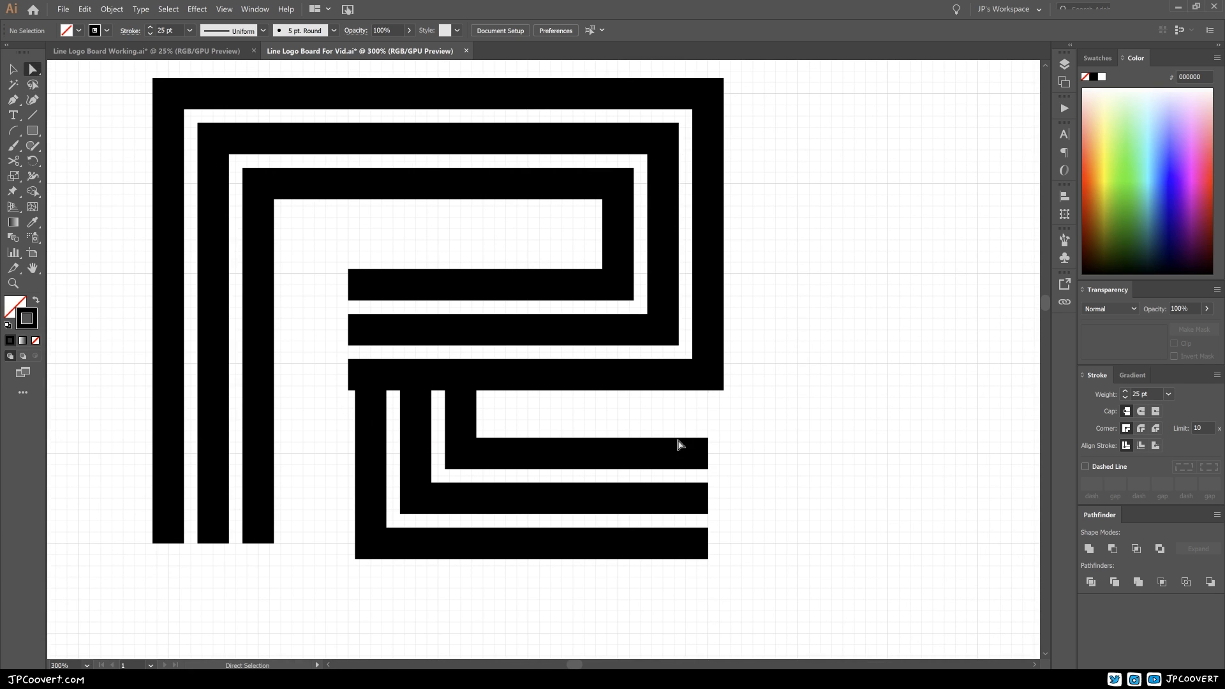
{"action": "left_click_drag", "start_coordinate": [739, 409], "coordinate": [695, 583]}
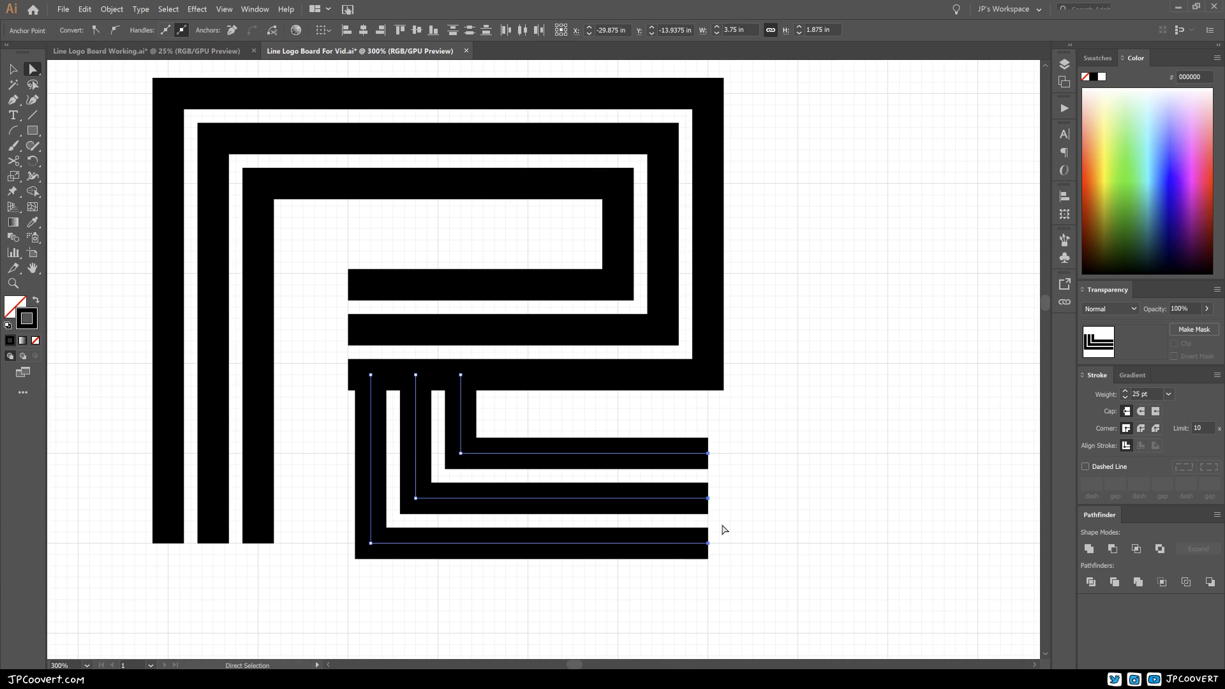
{"action": "key", "text": "Right"}
{"action": "key", "text": "Right"}
{"action": "key", "text": "Right"}
{"action": "key", "text": "Right"}
{"action": "key", "text": "Right"}
{"action": "key", "text": "Right"}
{"action": "key", "text": "Right"}
{"action": "key", "text": "Right"}
{"action": "key", "text": "Right"}
{"action": "key", "text": "Right"}
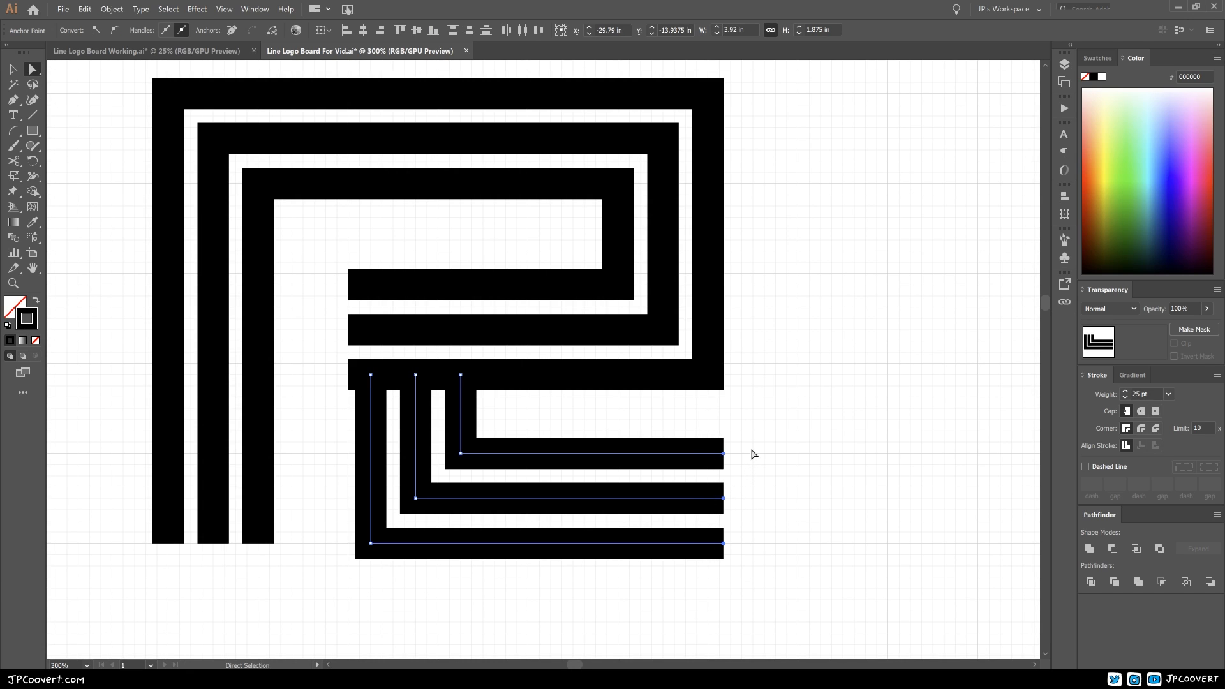
{"action": "left_click", "coordinate": [779, 422]}
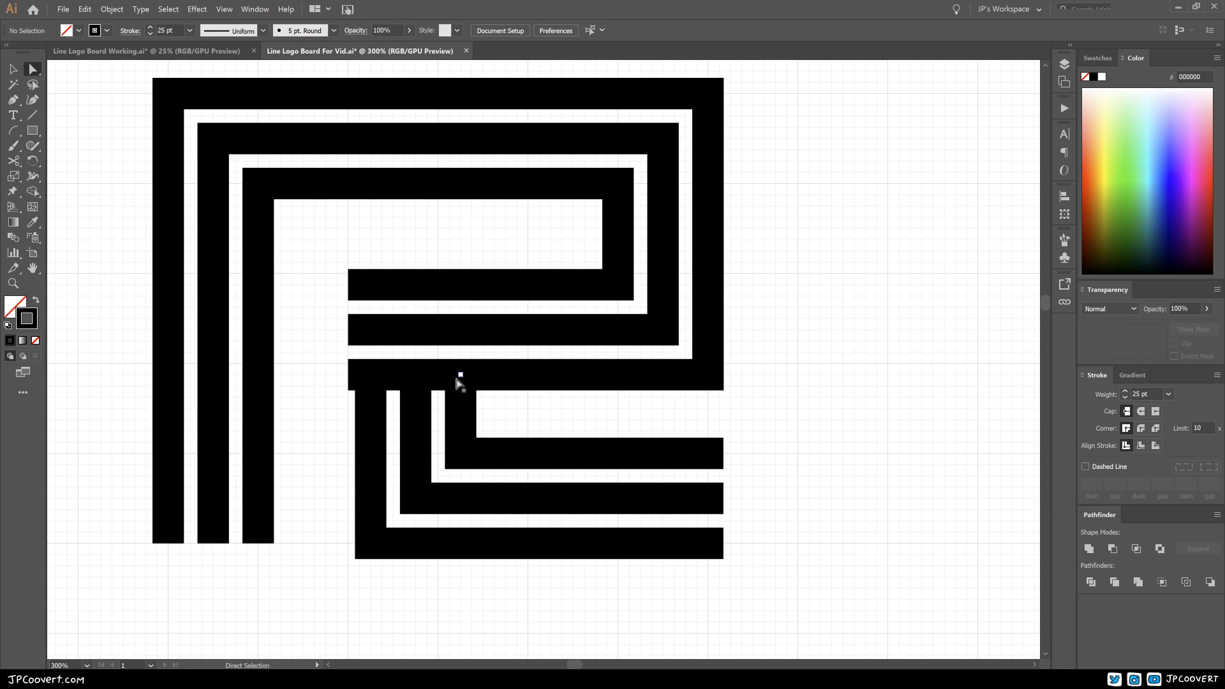
Step: Nudge the vertical segments of all three leg paths towards the stem until the outermost is flush with the bowl strokes' open ends
{"action": "left_click", "coordinate": [461, 375]}
{"action": "left_click", "coordinate": [416, 375], "text": "shift"}
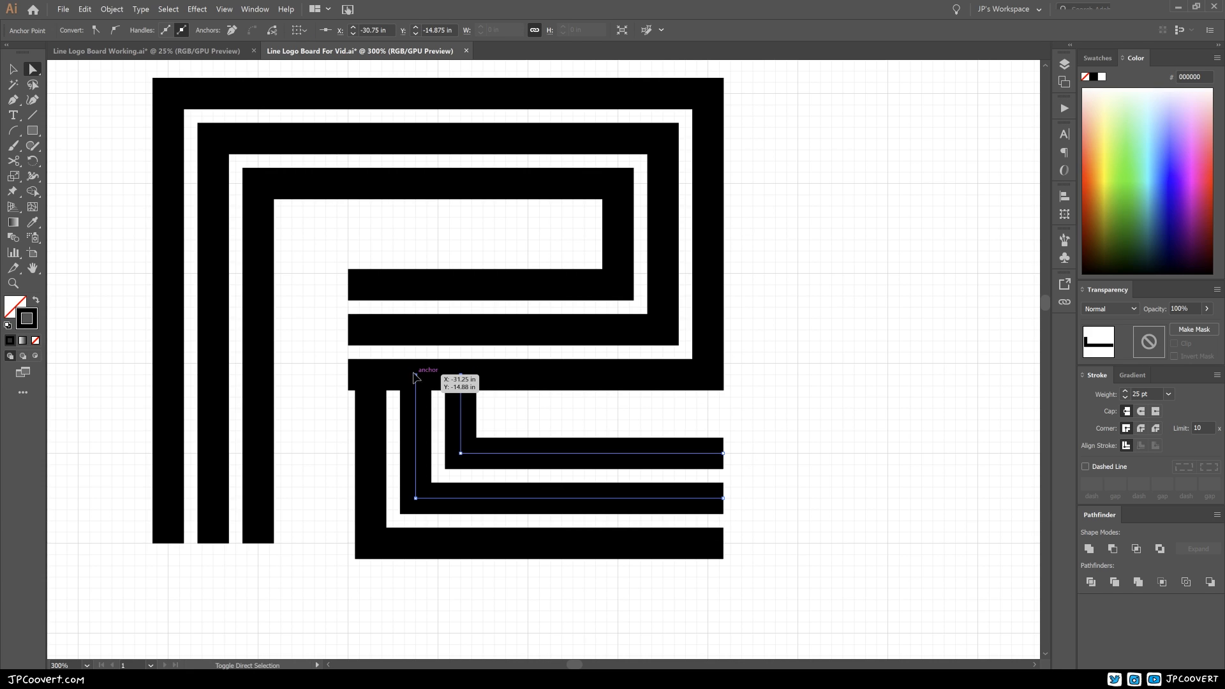
{"action": "left_click", "coordinate": [371, 375], "text": "shift"}
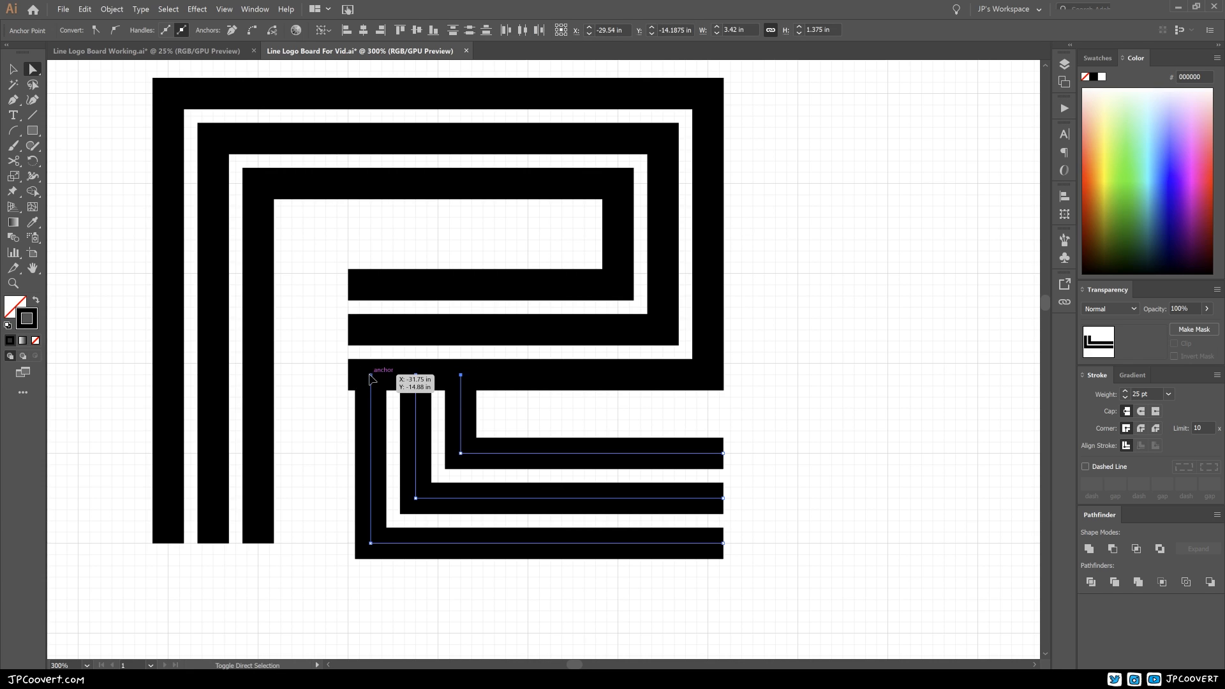
{"action": "left_click", "coordinate": [371, 543], "text": "shift"}
{"action": "left_click", "coordinate": [416, 497], "text": "shift"}
{"action": "left_click", "coordinate": [461, 453], "text": "shift"}
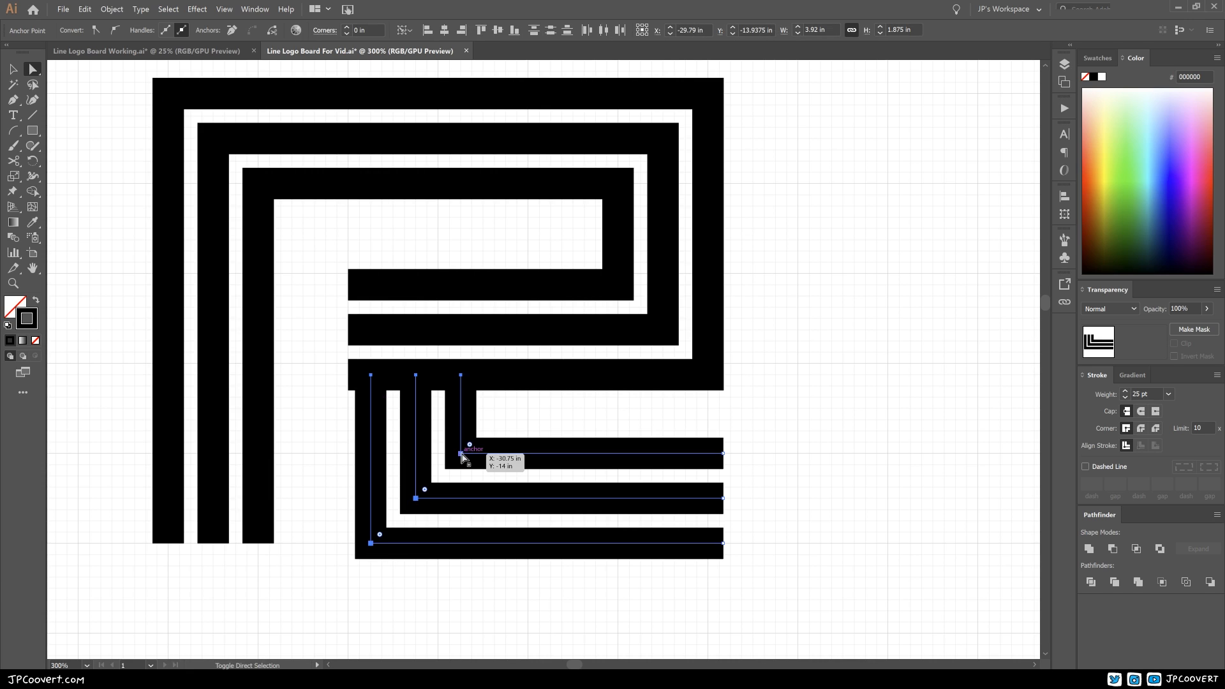
{"action": "key", "text": "Left"}
{"action": "key", "text": "Left"}
{"action": "key", "text": "Left"}
{"action": "key", "text": "Left"}
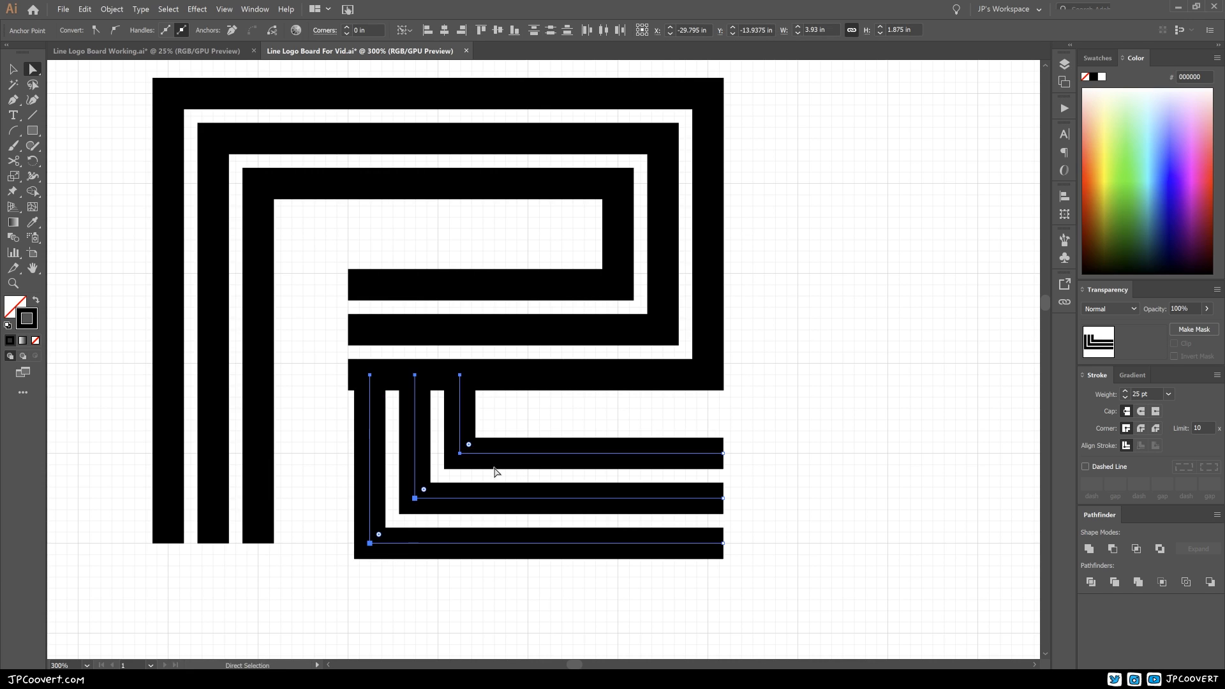
{"action": "left_click", "coordinate": [516, 420]}
{"action": "left_click_drag", "start_coordinate": [456, 416], "coordinate": [566, 415]}
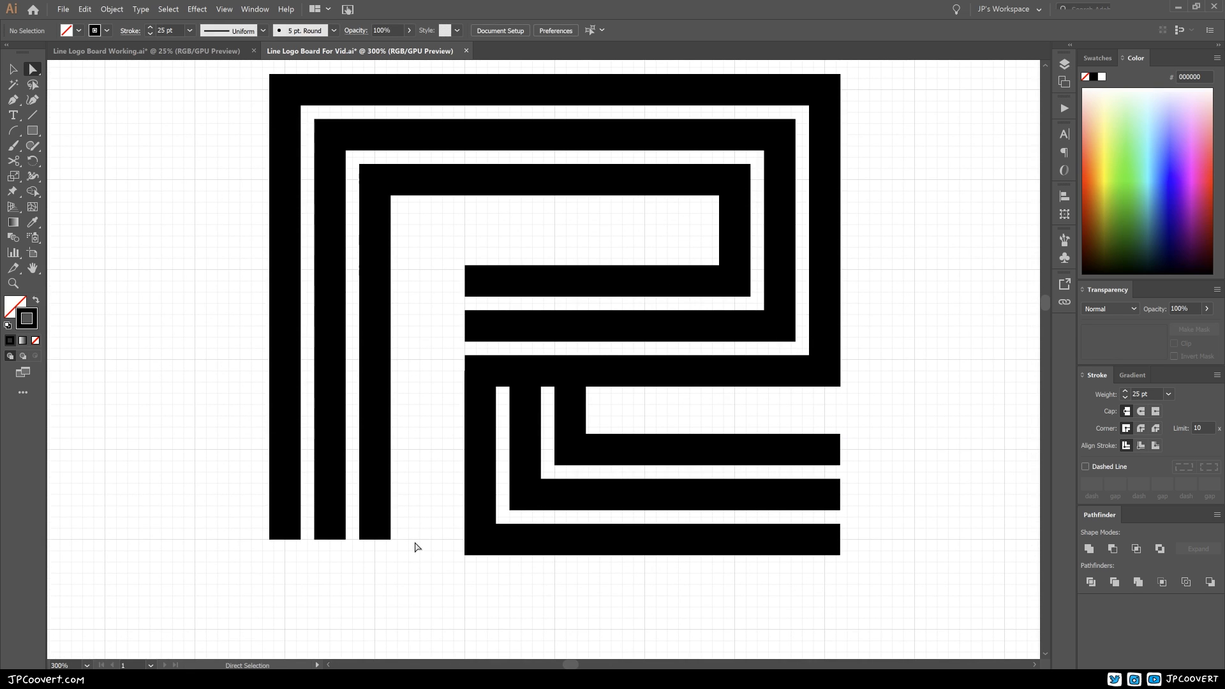
Step: Lower the bottom ends of the three stem strokes by 0.18 in, flush with the leg's bottom edge
{"action": "left_click_drag", "start_coordinate": [403, 563], "coordinate": [253, 513]}
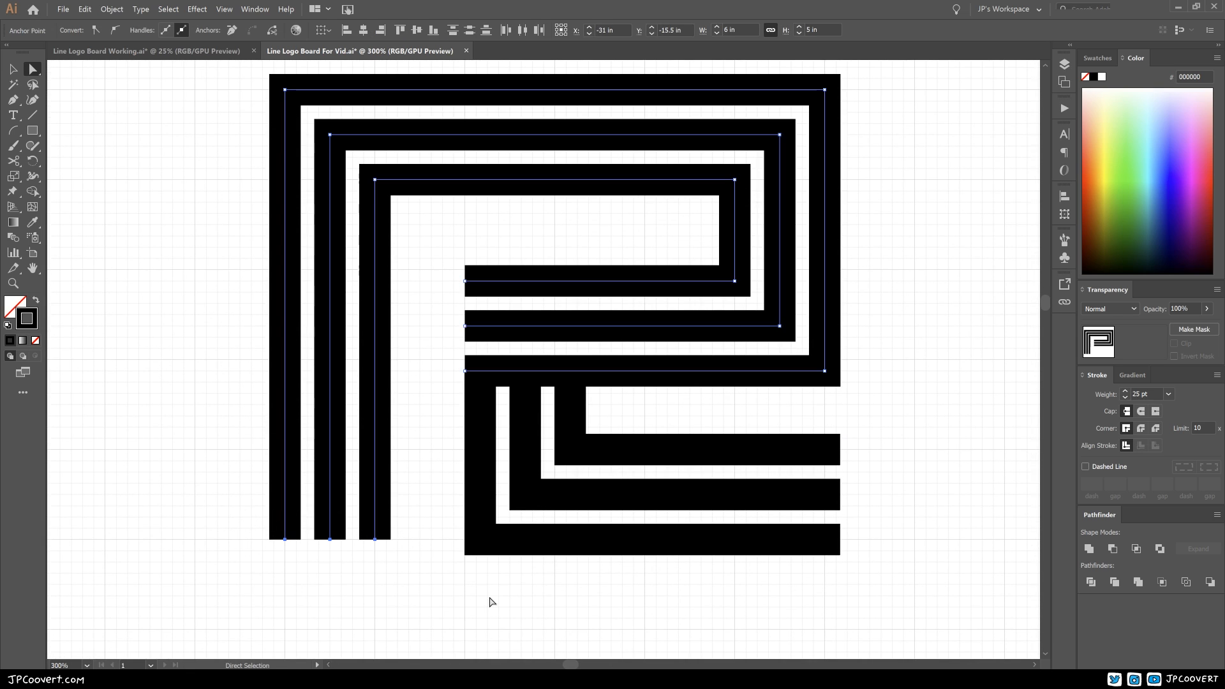
{"action": "key", "text": "Down"}
{"action": "key", "text": "Down"}
{"action": "key", "text": "Down"}
{"action": "key", "text": "Down"}
{"action": "key", "text": "Down"}
{"action": "key", "text": "Down"}
{"action": "key", "text": "Down"}
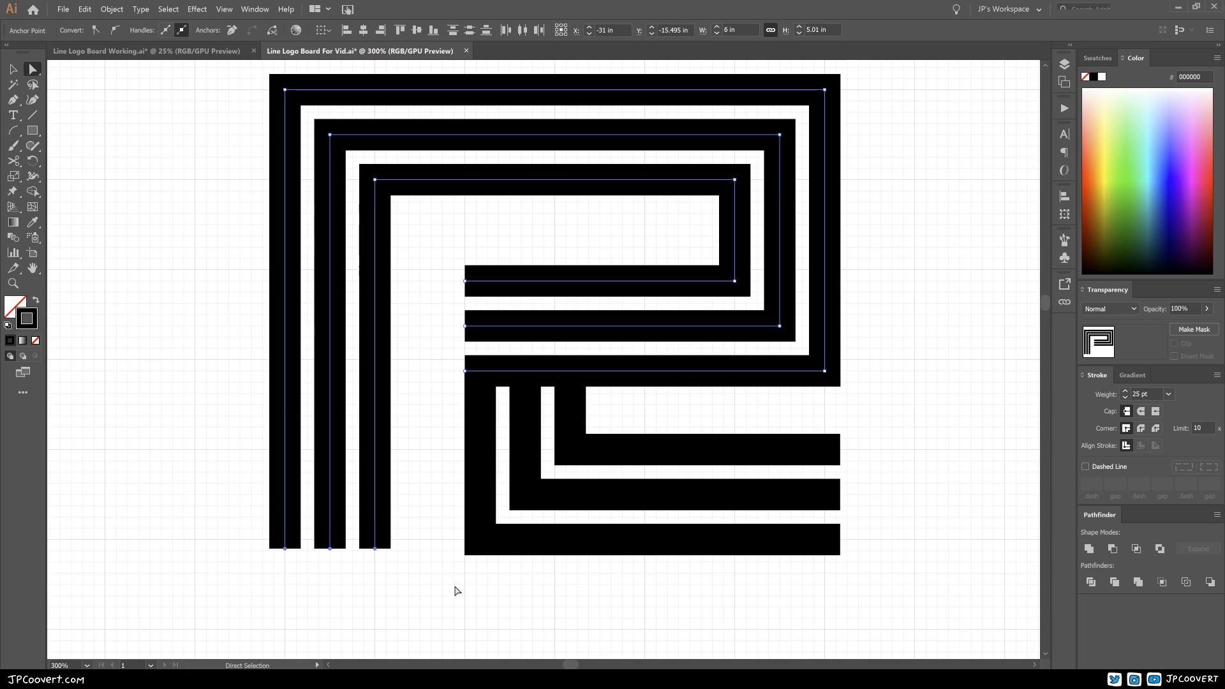
{"action": "key", "text": "Down"}
{"action": "key", "text": "Down"}
{"action": "key", "text": "Down"}
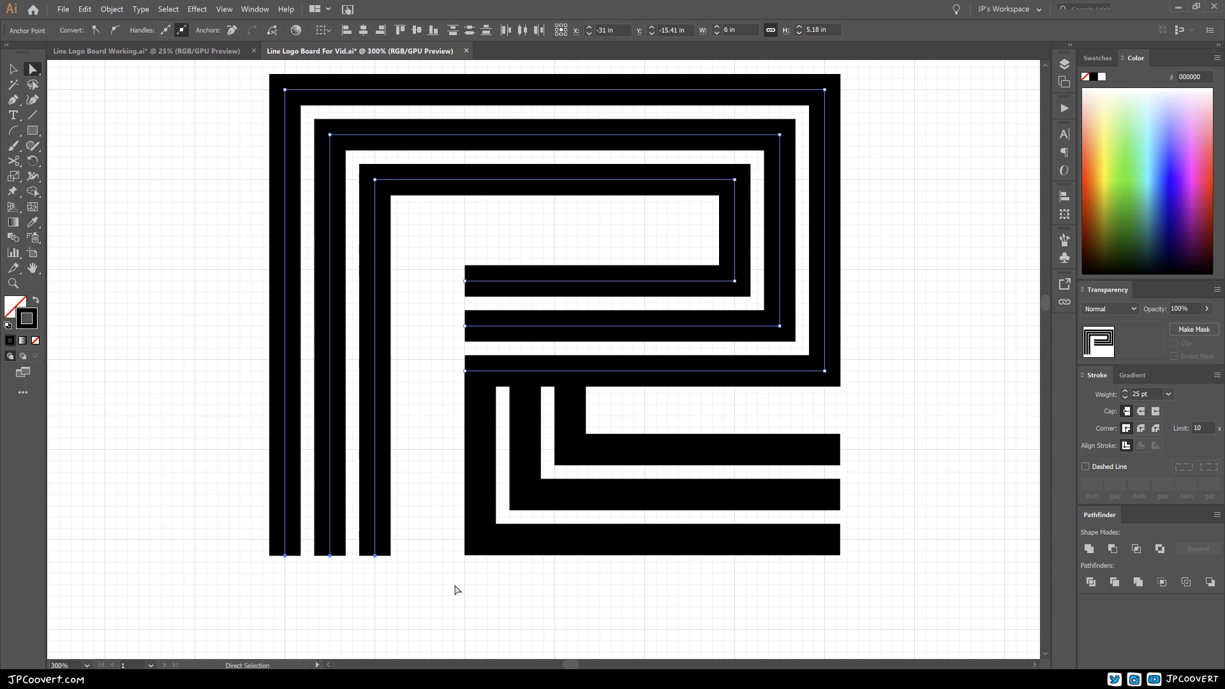
{"action": "left_click", "coordinate": [426, 511]}
Step: Turn Snap to Grid back on for the document
{"action": "left_click", "coordinate": [497, 389], "text": "ctrl+alt"}
{"action": "left_click", "coordinate": [497, 386], "text": "ctrl+alt"}
{"action": "left_click_drag", "start_coordinate": [525, 412], "coordinate": [513, 459]}
{"action": "left_click_drag", "start_coordinate": [523, 519], "coordinate": [595, 531]}
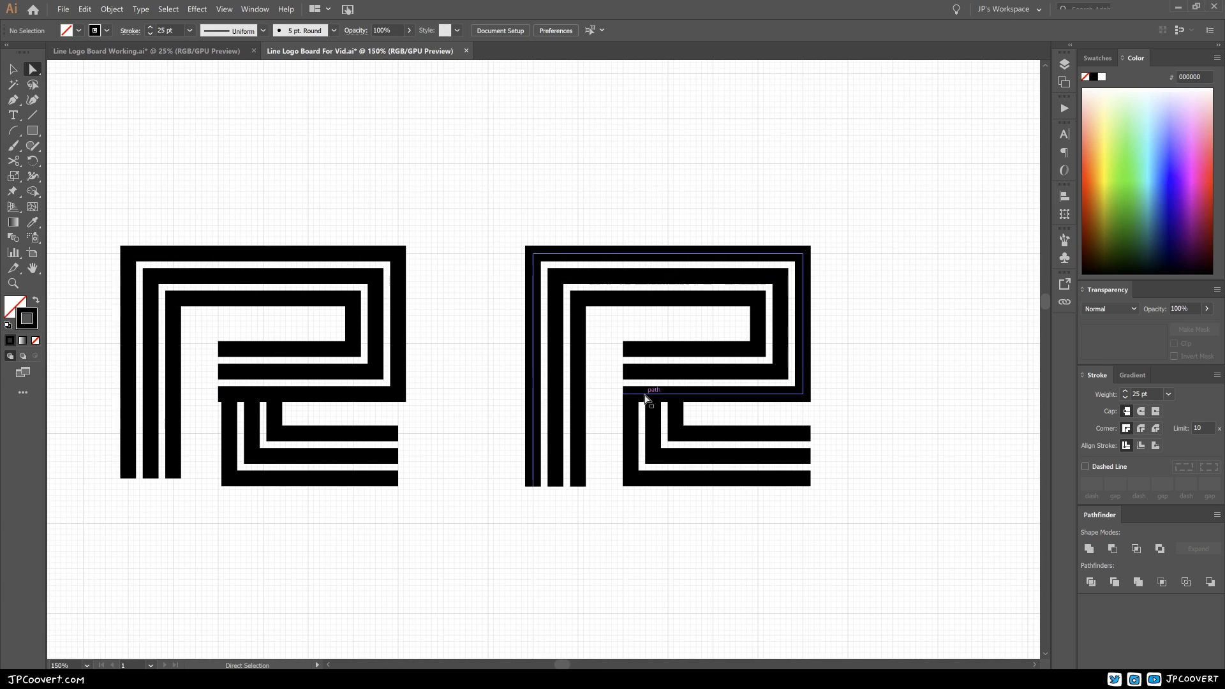
{"action": "left_click_drag", "start_coordinate": [822, 532], "coordinate": [649, 538]}
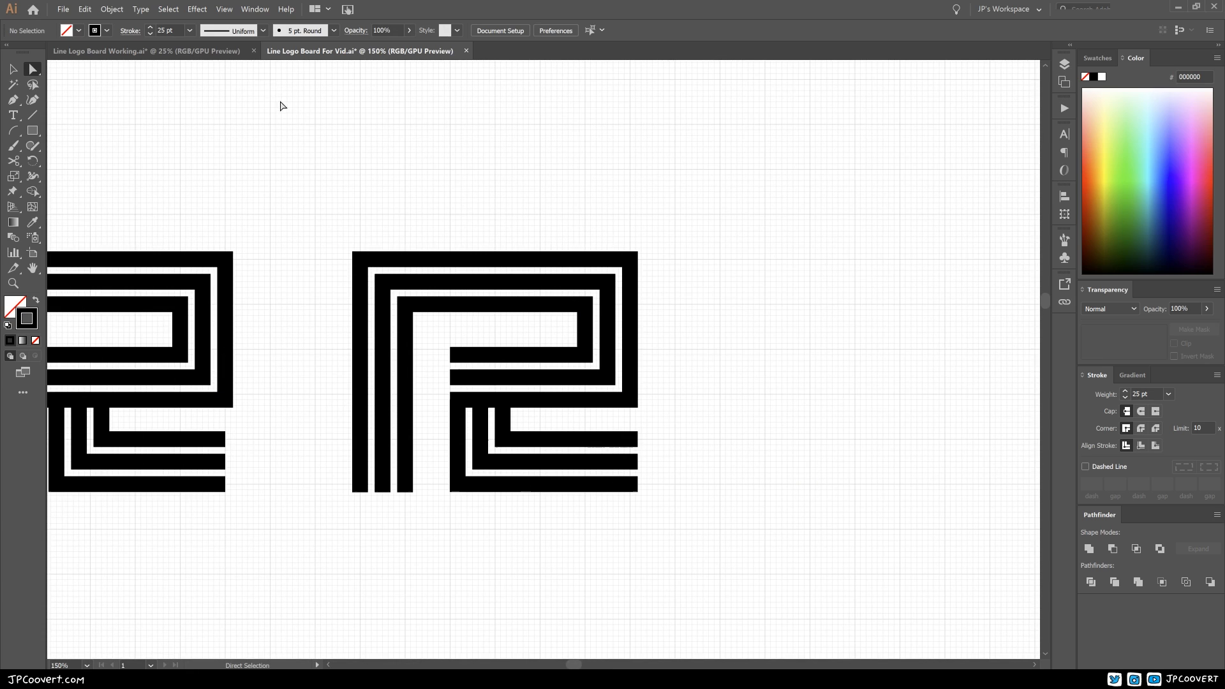
{"action": "left_click", "coordinate": [224, 9]}
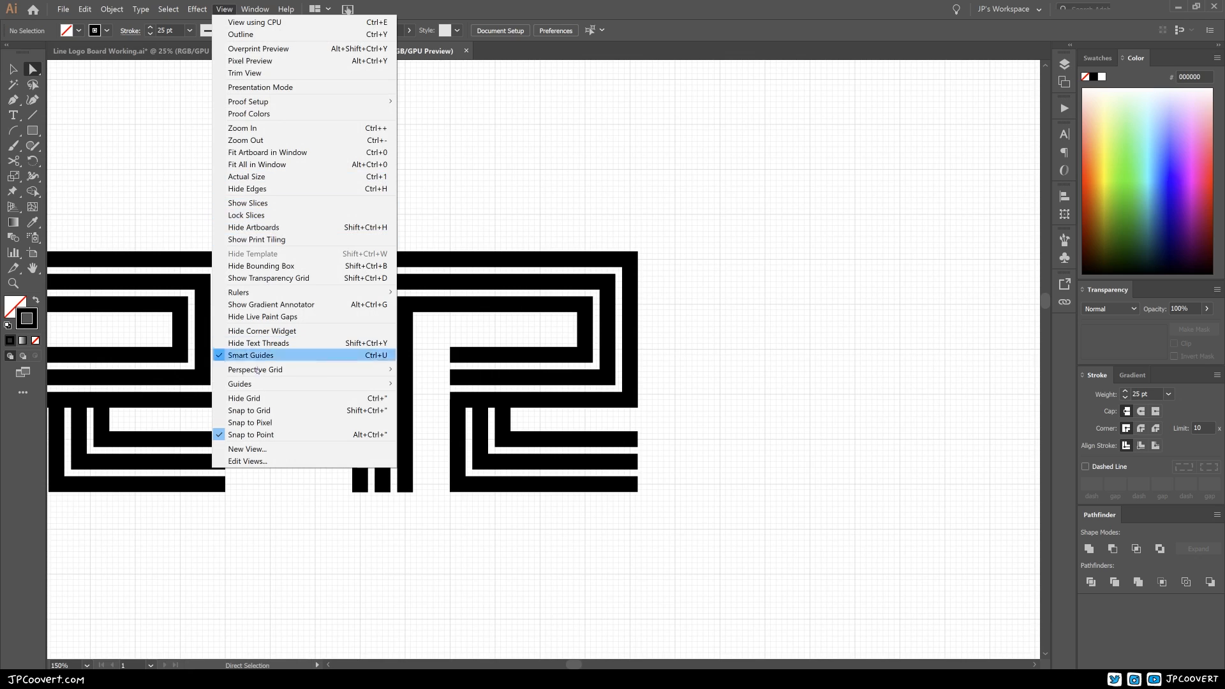
{"action": "left_click", "coordinate": [257, 411]}
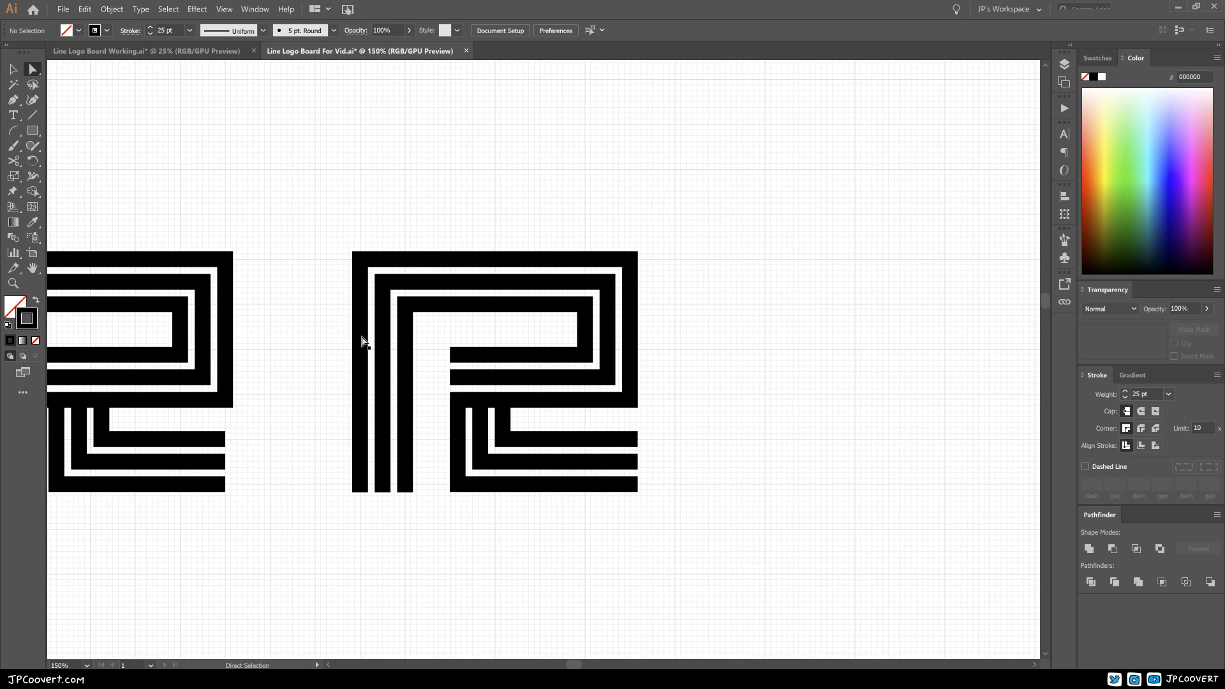
Step: Duplicate the refined R 8 in to its right, keeping it level
{"action": "left_click", "coordinate": [13, 72]}
{"action": "left_click_drag", "start_coordinate": [327, 216], "coordinate": [430, 462]}
{"action": "left_click_drag", "start_coordinate": [351, 372], "coordinate": [711, 372]}
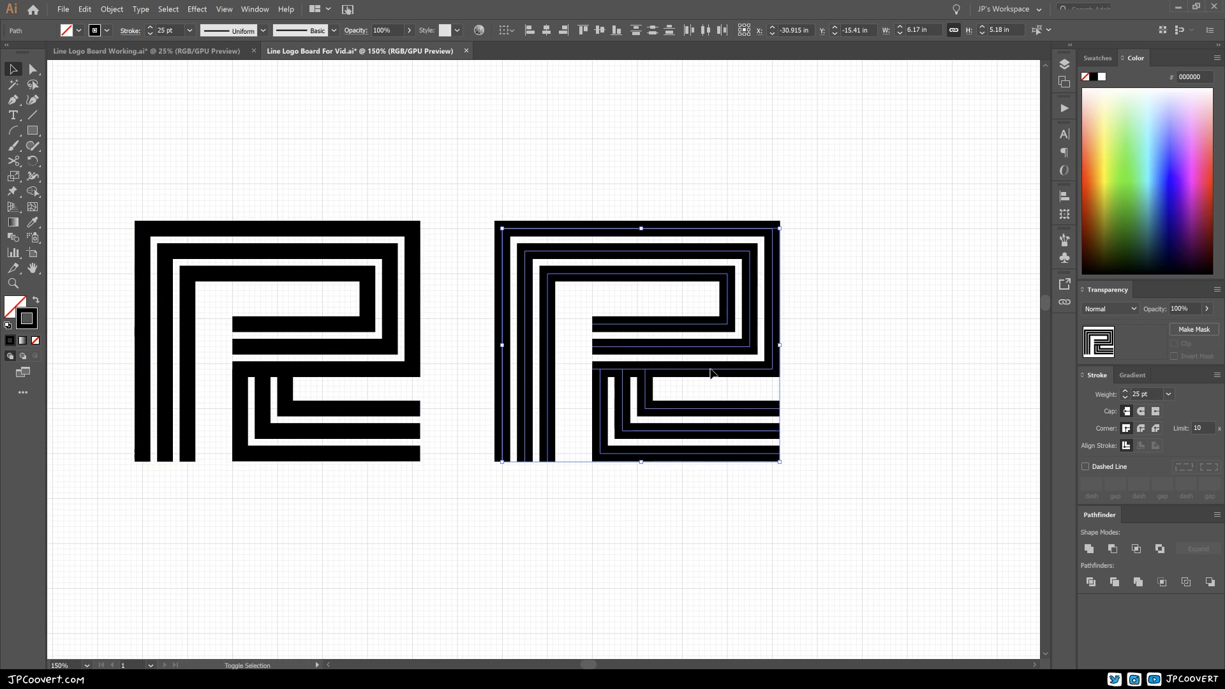
{"action": "left_click", "coordinate": [794, 542]}
{"action": "left_click_drag", "start_coordinate": [752, 480], "coordinate": [685, 518]}
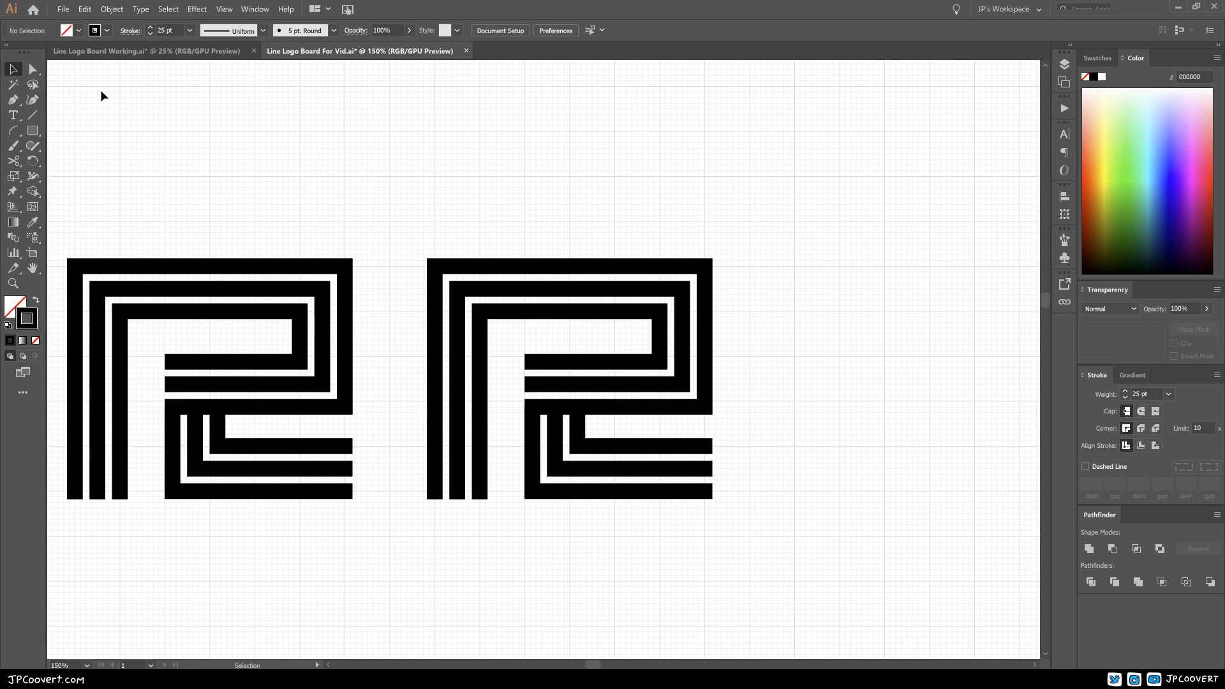
Step: Round both right-hand corners of the innermost bowl path on the newest R copy to a 0.56 in radius
{"action": "left_click", "coordinate": [34, 69]}
{"action": "left_click", "coordinate": [659, 319]}
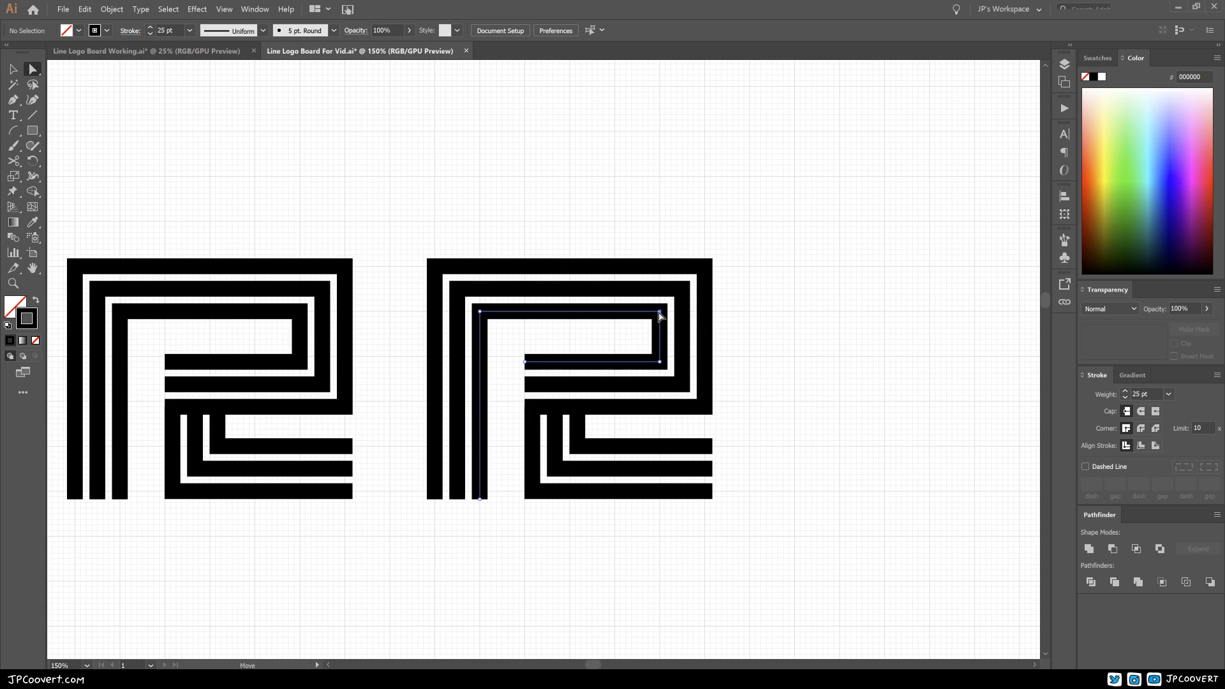
{"action": "left_click", "coordinate": [660, 362], "text": "shift"}
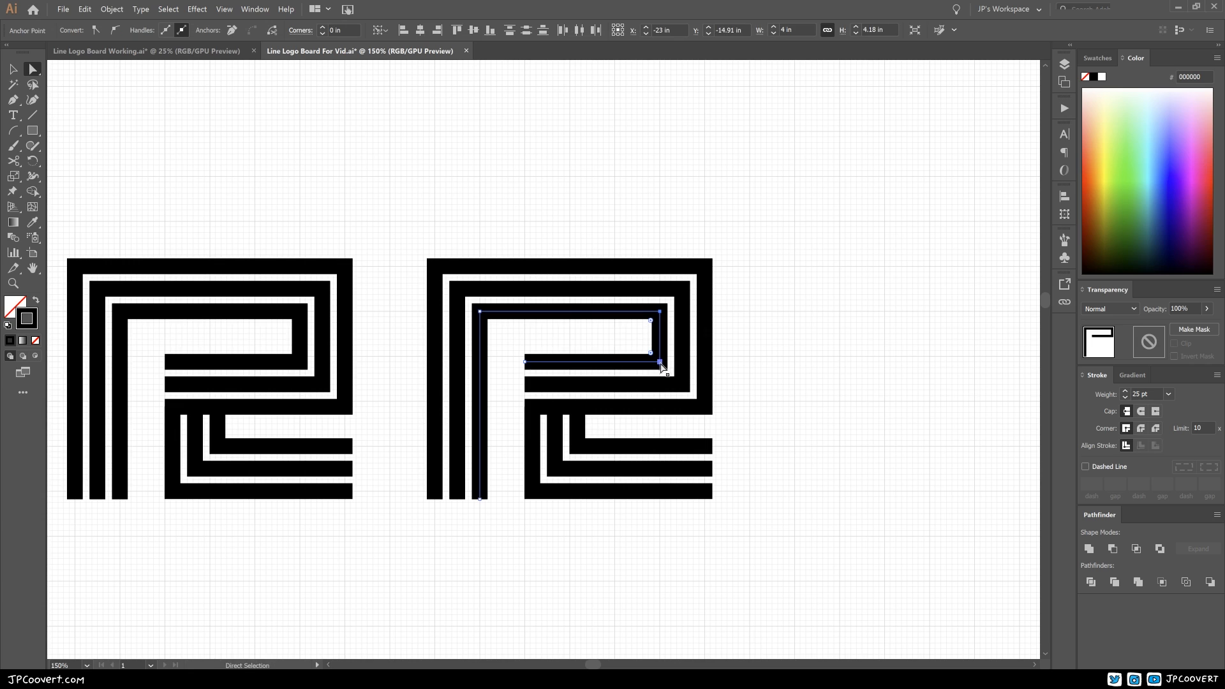
{"action": "left_click", "coordinate": [645, 364], "text": "ctrl"}
{"action": "left_click", "coordinate": [645, 364], "text": "ctrl"}
{"action": "left_click", "coordinate": [433, 333], "text": "ctrl"}
{"action": "left_click_drag", "start_coordinate": [479, 372], "coordinate": [504, 421]}
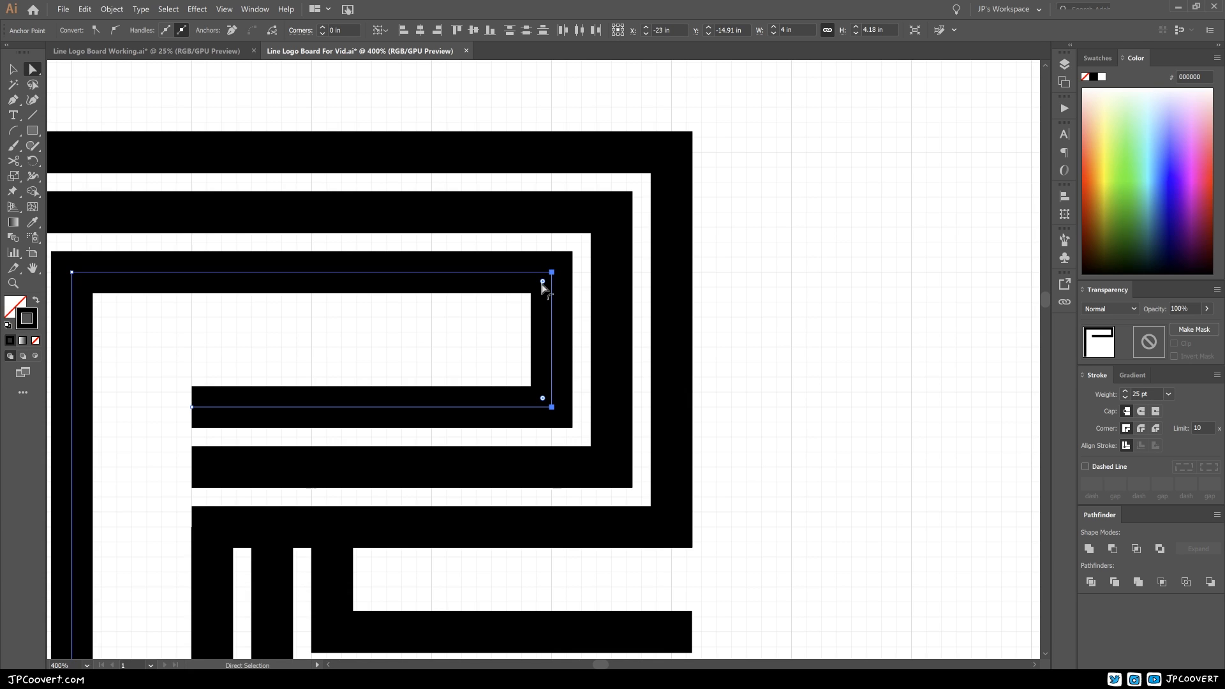
{"action": "left_click_drag", "start_coordinate": [542, 288], "coordinate": [448, 352]}
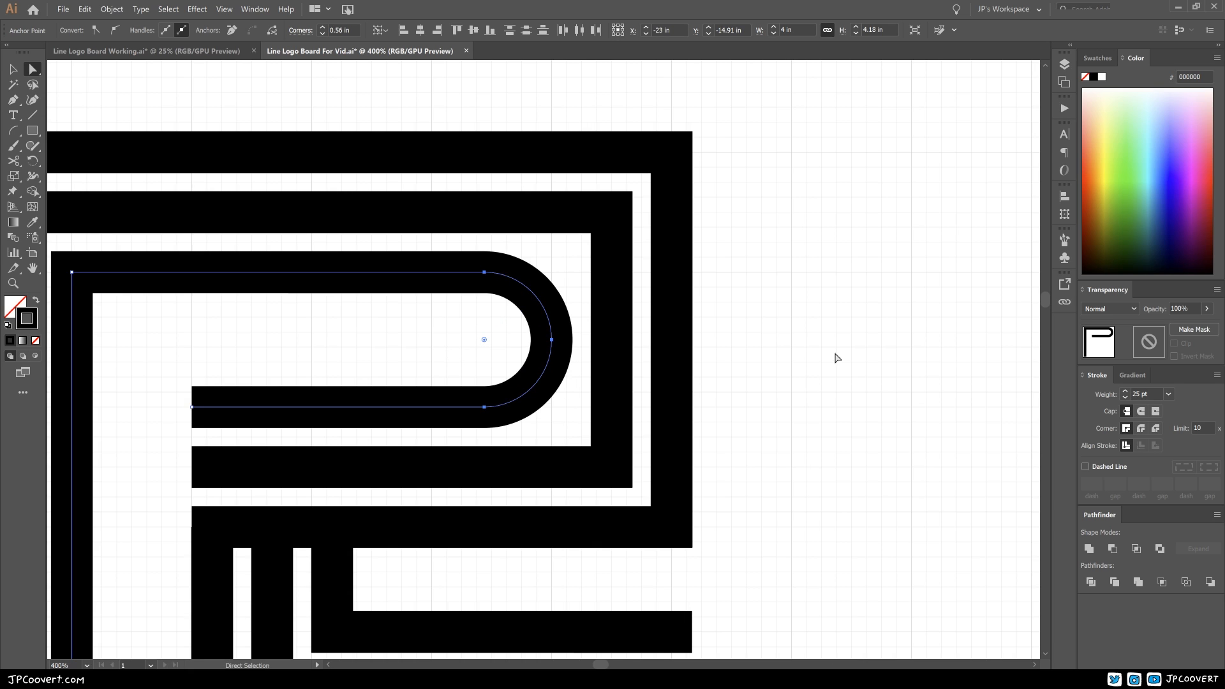
Step: Round both right-hand corners of the middle bowl path on the newest R copy to a 1.06 in radius
{"action": "left_click", "coordinate": [796, 340]}
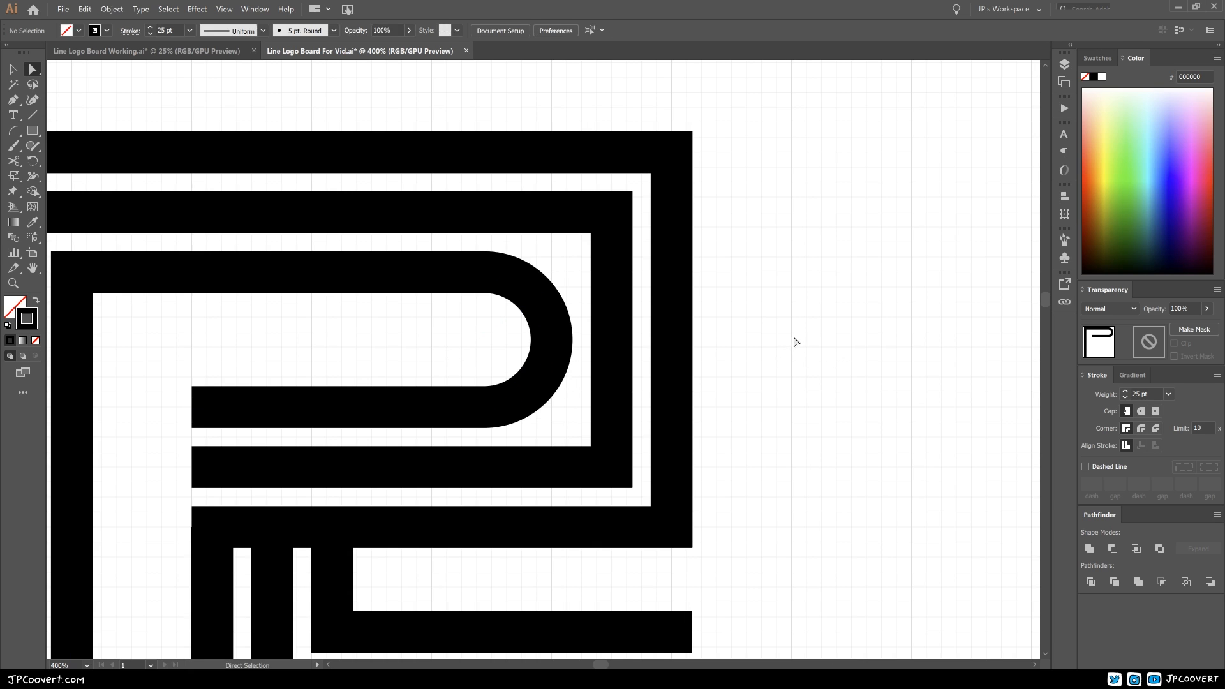
{"action": "left_click_drag", "start_coordinate": [796, 341], "coordinate": [801, 322]}
{"action": "left_click", "coordinate": [669, 376], "text": "ctrl+alt"}
{"action": "left_click_drag", "start_coordinate": [656, 370], "coordinate": [743, 349]}
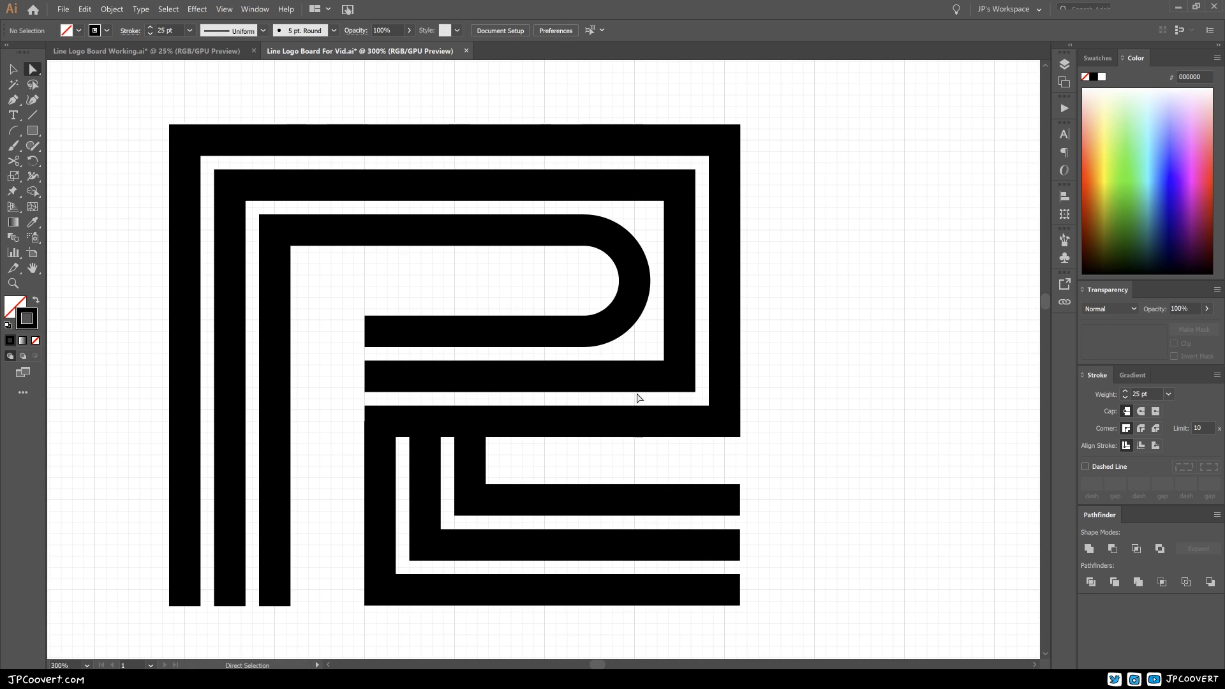
{"action": "left_click", "coordinate": [680, 186]}
{"action": "left_click", "coordinate": [677, 377]}
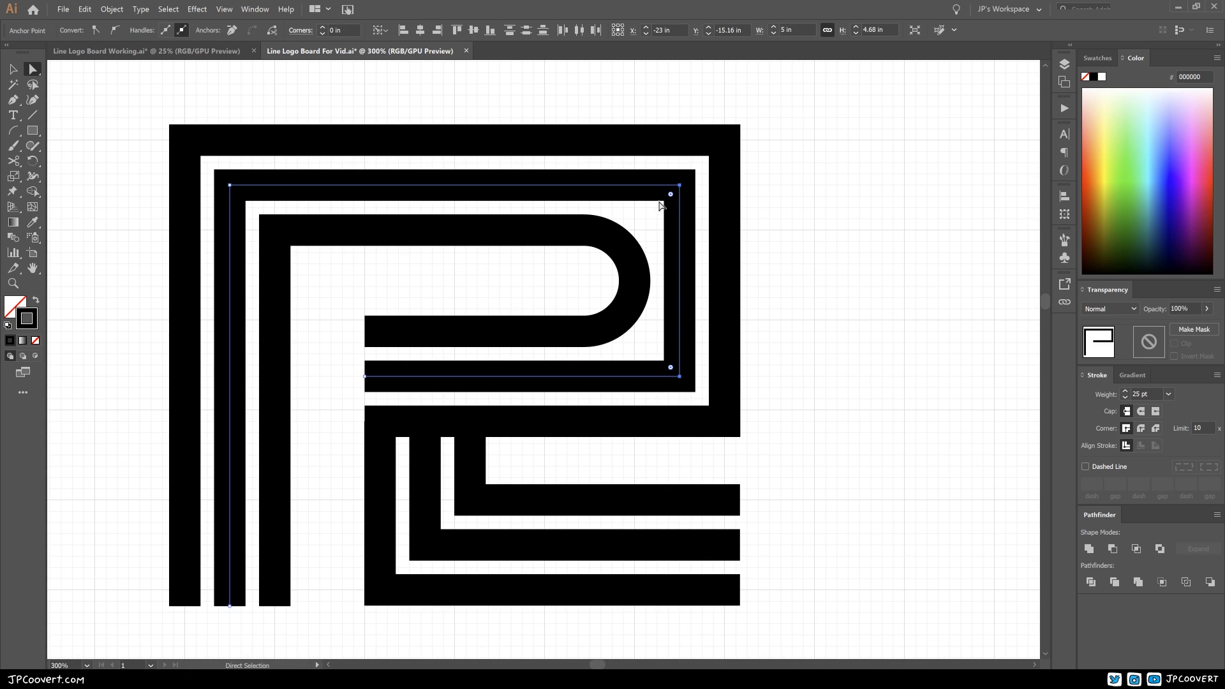
{"action": "left_click_drag", "start_coordinate": [670, 194], "coordinate": [558, 268]}
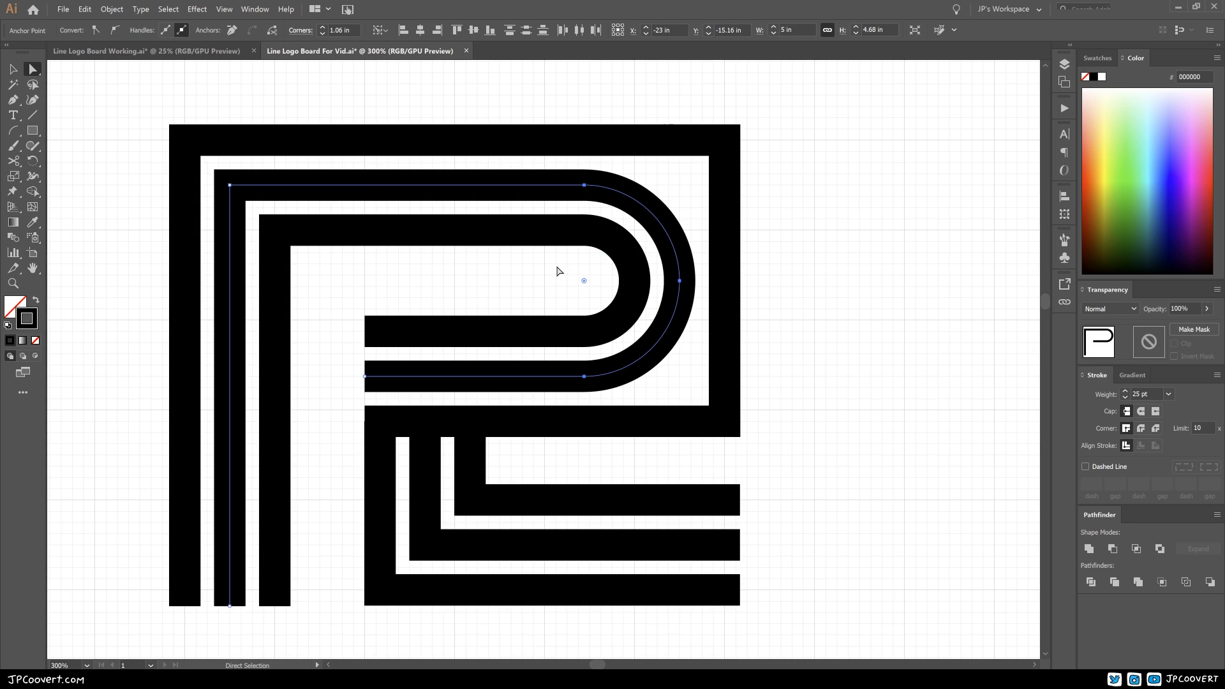
Step: Fully round both right-hand corners of the outermost bowl path into a semicircle concentric with the two inner paths
{"action": "left_click", "coordinate": [726, 144]}
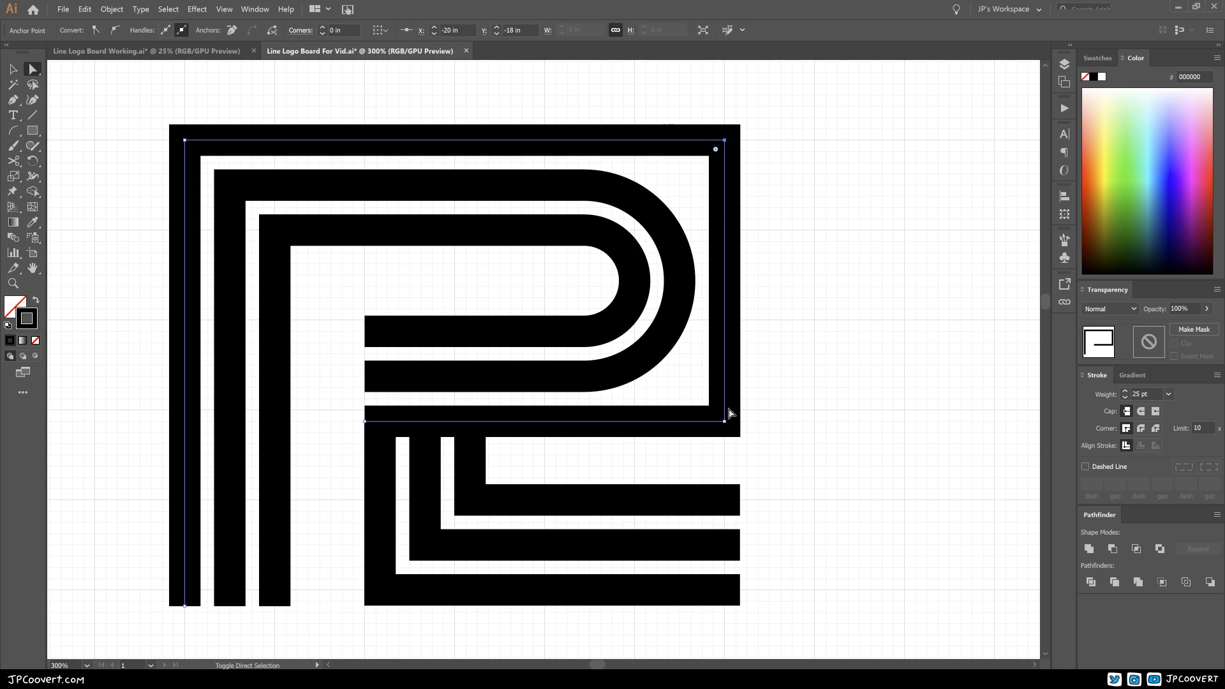
{"action": "left_click", "coordinate": [726, 422]}
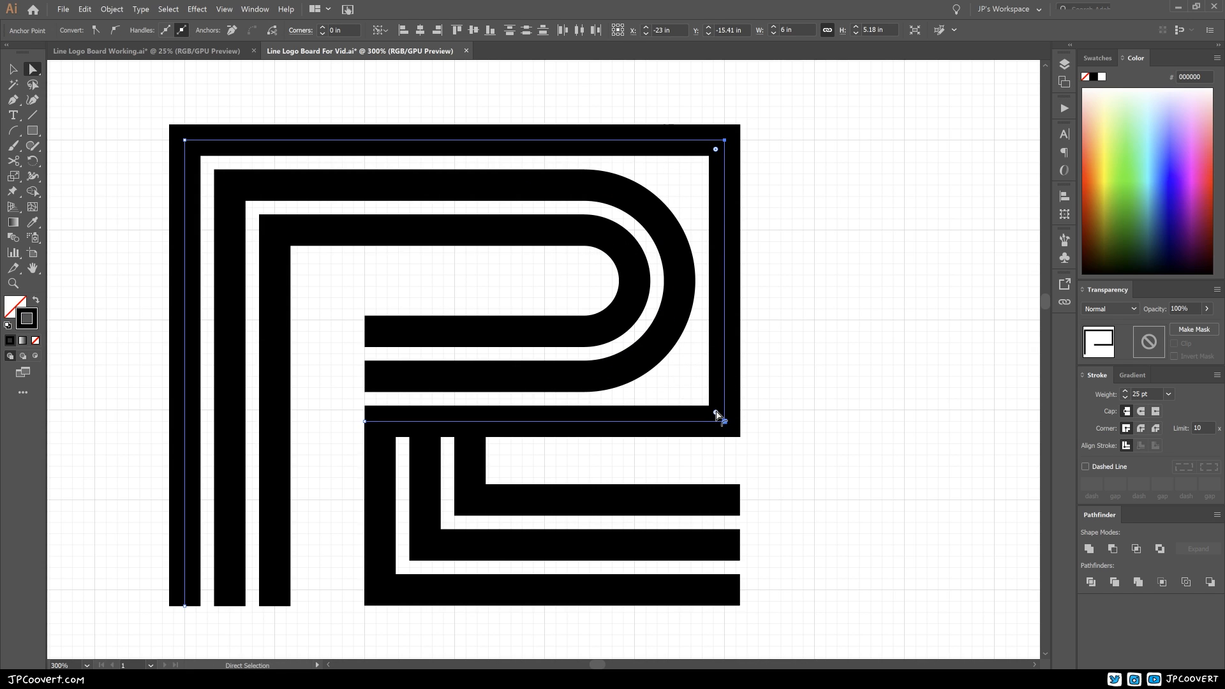
{"action": "left_click_drag", "start_coordinate": [716, 413], "coordinate": [459, 396]}
{"action": "left_click", "coordinate": [814, 356]}
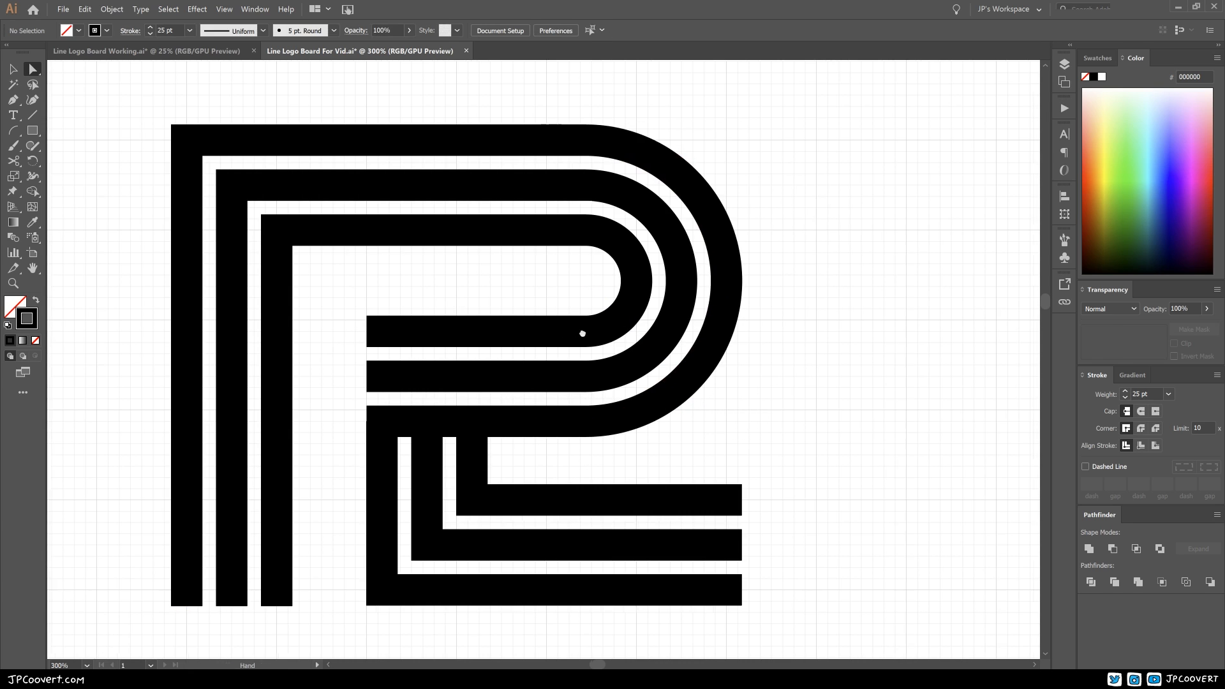
Step: Round the innermost path's upper-left corner, where stem meets bowl, to a 0.51 in radius
{"action": "scroll", "coordinate": [574, 319], "scroll_direction": "left", "scroll_amount": 3}
{"action": "left_click", "coordinate": [275, 231]}
{"action": "left_click_drag", "start_coordinate": [423, 244], "coordinate": [460, 281]}
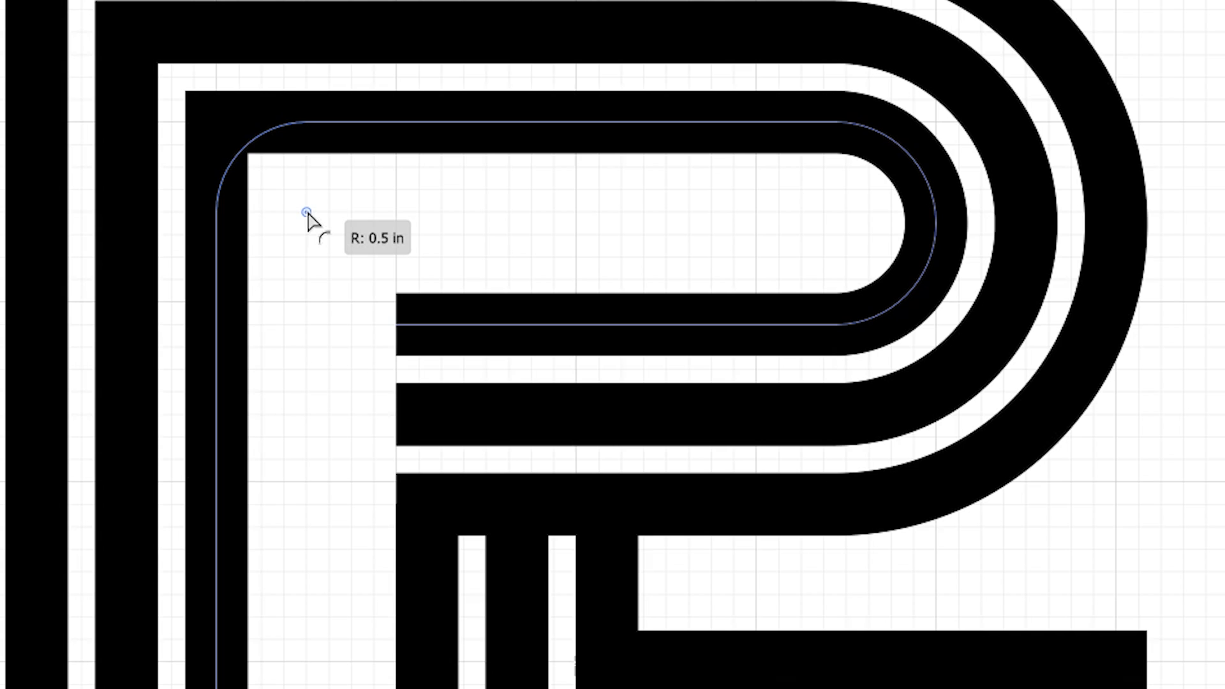
{"action": "mouse_move", "coordinate": [307, 213]}
{"action": "left_mouse_down"}
{"action": "mouse_move", "coordinate": [265, 169]}
{"action": "mouse_move", "coordinate": [308, 216]}
{"action": "left_mouse_up"}
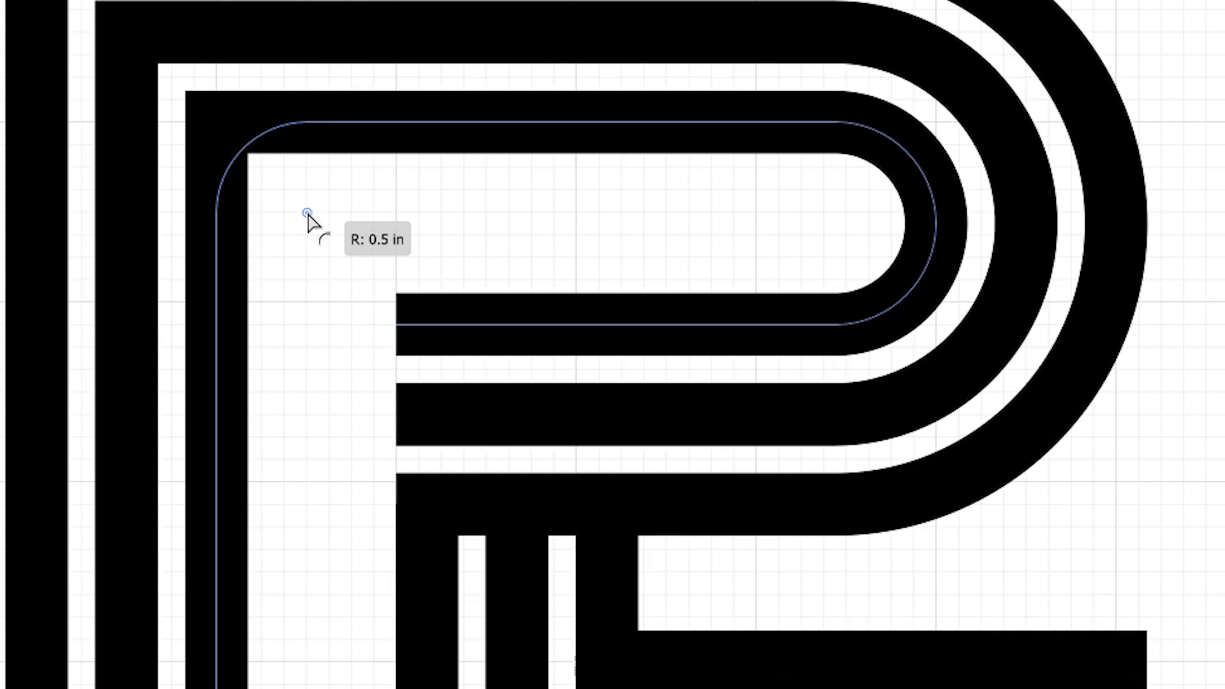
{"action": "left_click_drag", "start_coordinate": [308, 218], "coordinate": [308, 218]}
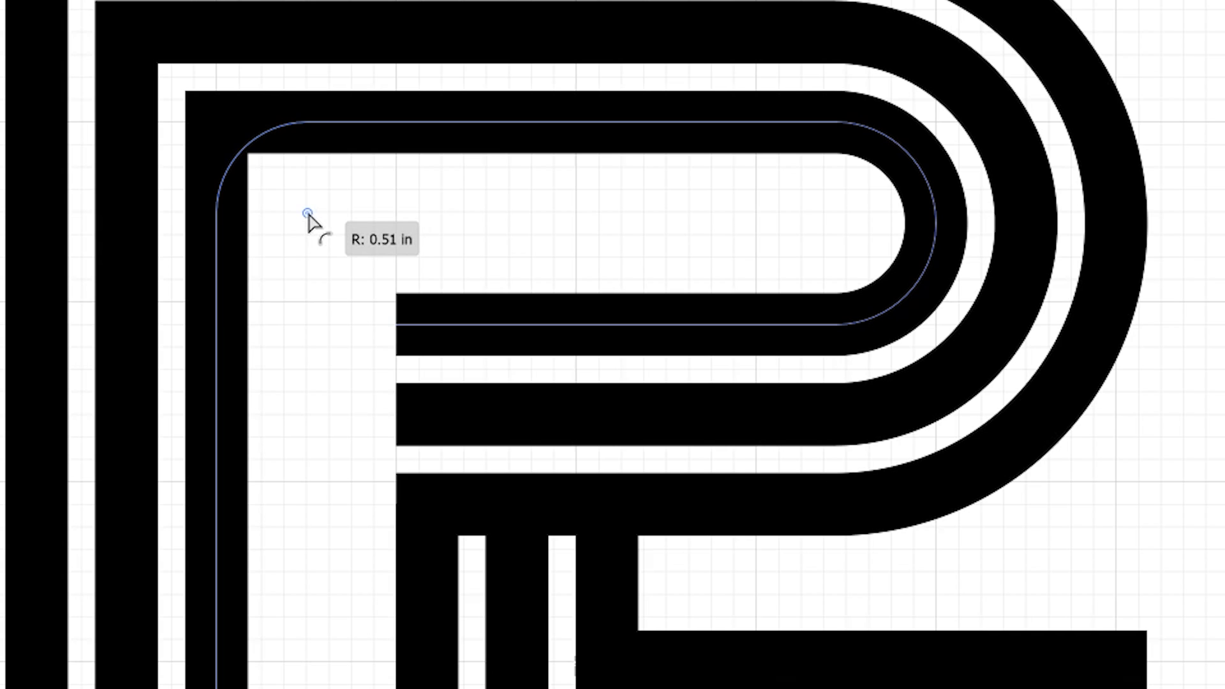
{"action": "left_click_drag", "start_coordinate": [308, 215], "coordinate": [308, 217]}
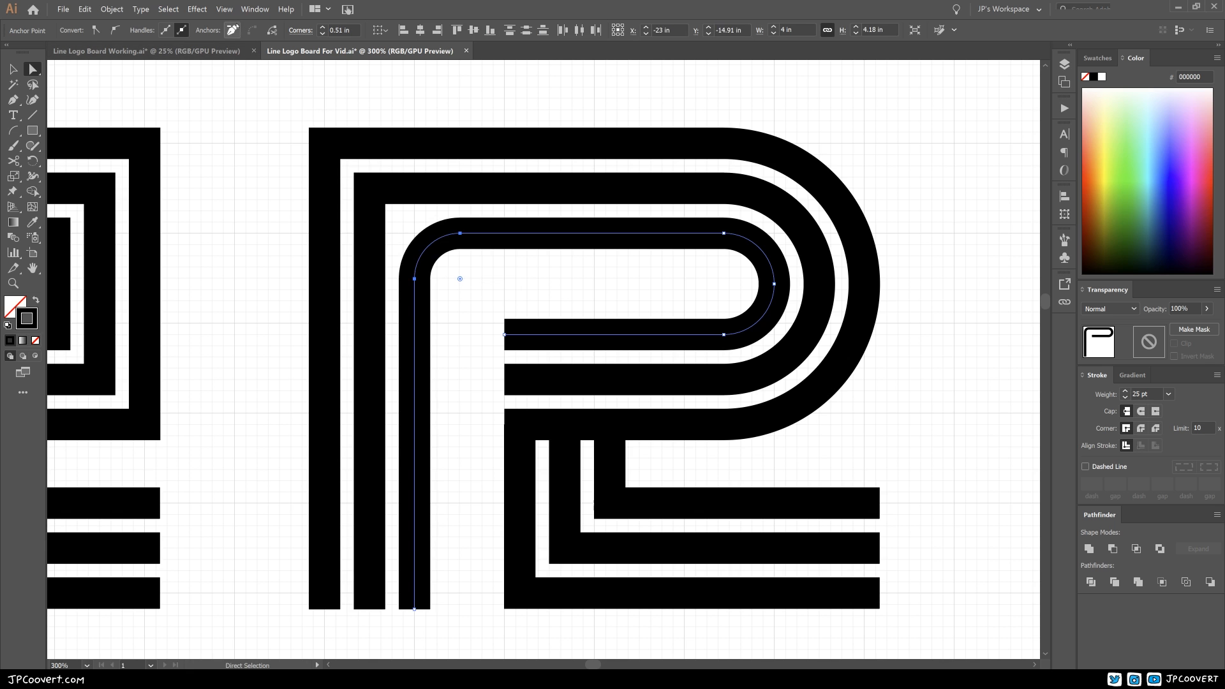
Step: Round the upper-left corners of the middle path to 1 in and of the outermost path, concentric with the innermost curve
{"action": "left_click", "coordinate": [225, 9]}
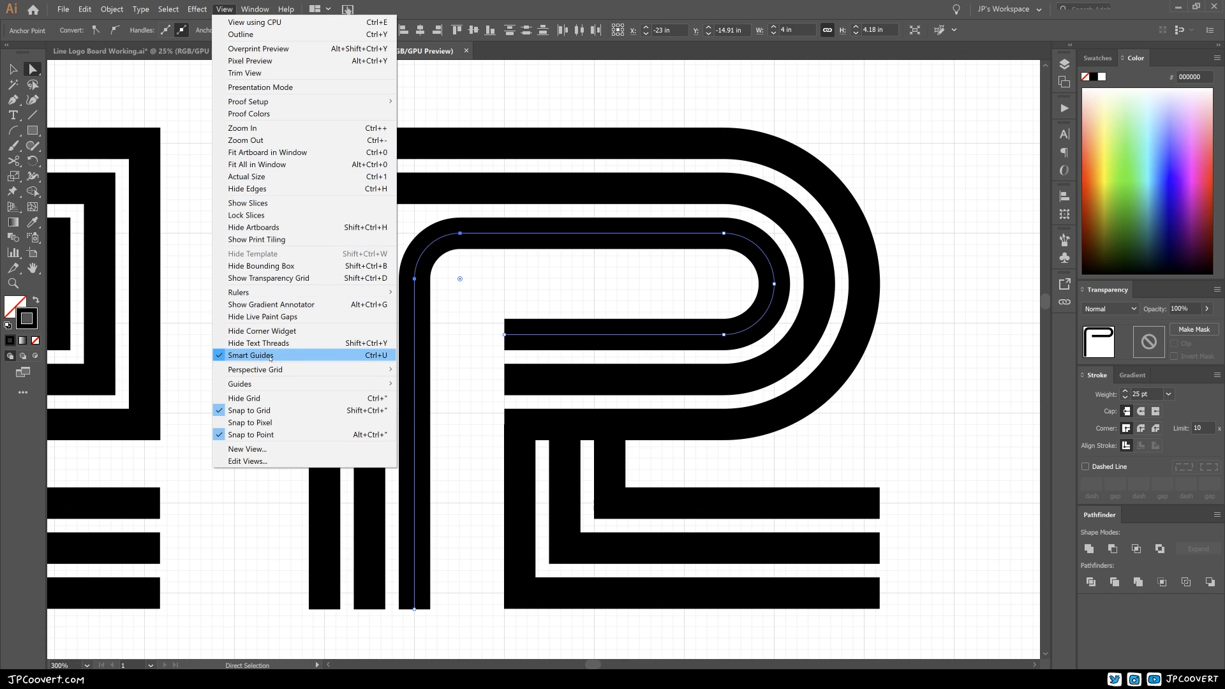
{"action": "left_click", "coordinate": [502, 293]}
{"action": "left_click", "coordinate": [369, 189]}
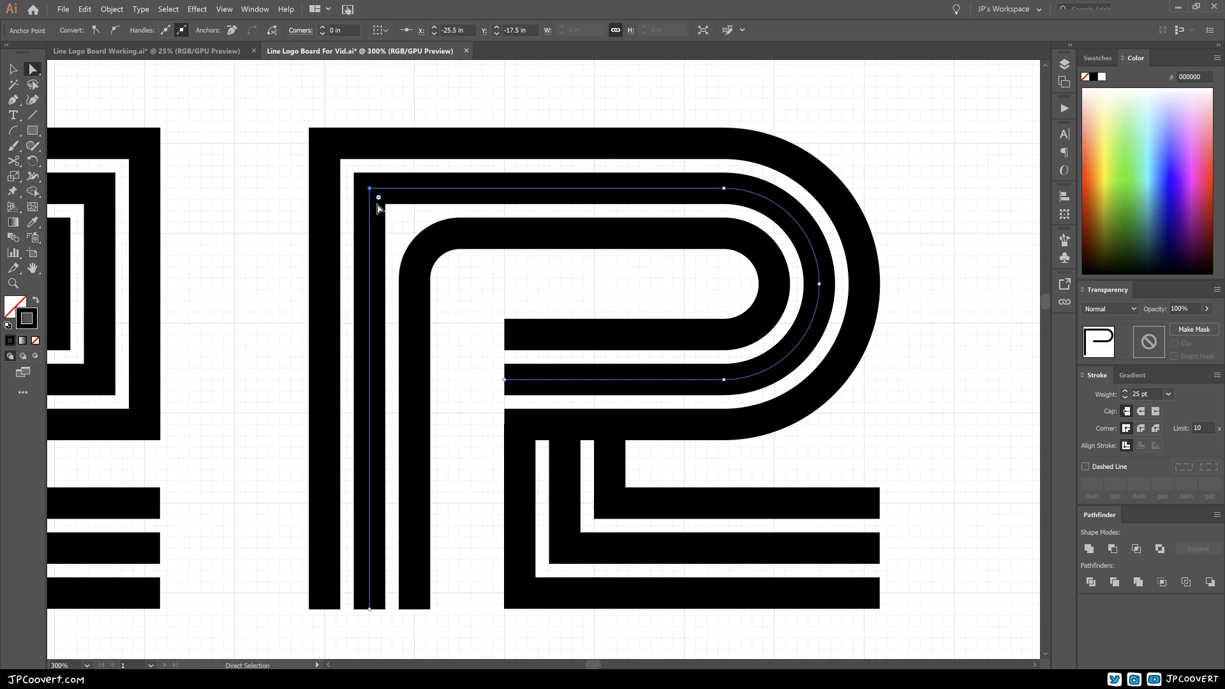
{"action": "left_click_drag", "start_coordinate": [378, 198], "coordinate": [459, 279]}
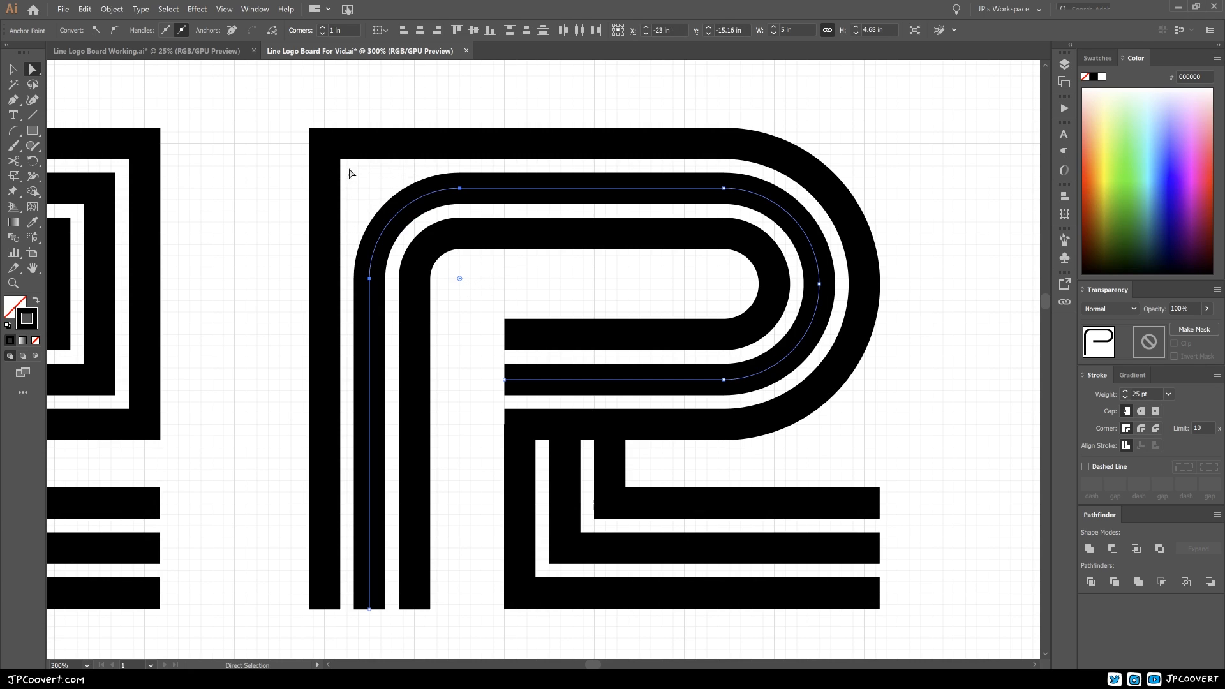
{"action": "left_click", "coordinate": [325, 144]}
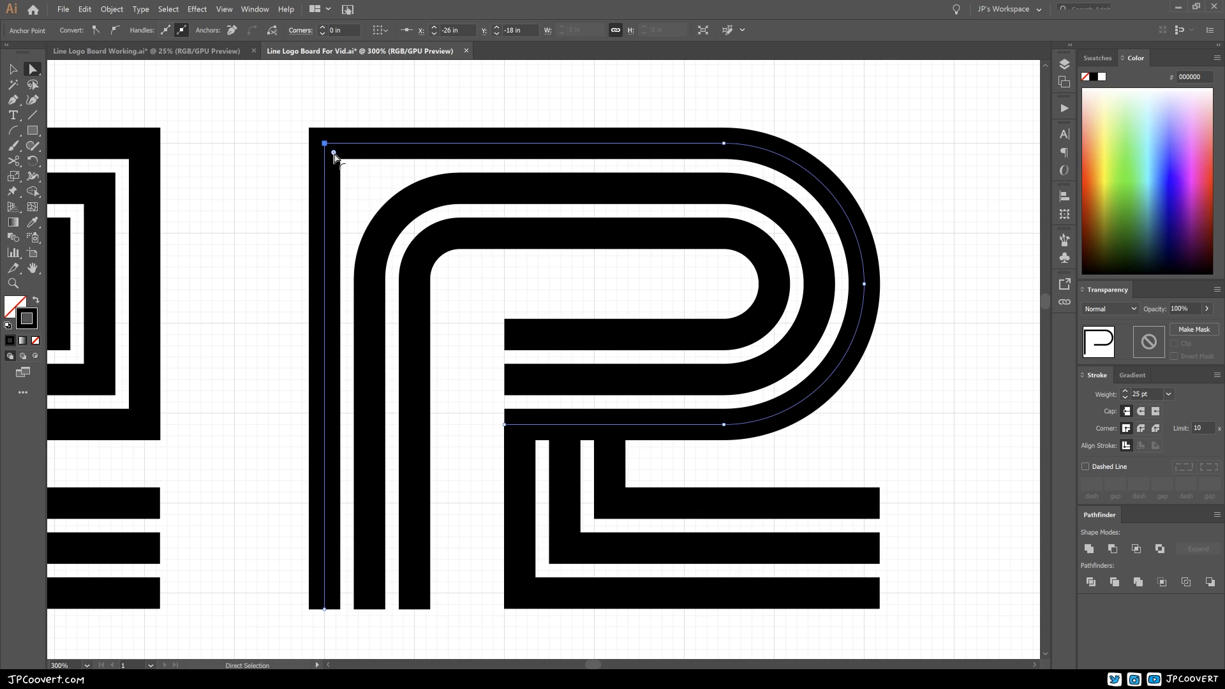
{"action": "mouse_move", "coordinate": [333, 154]}
{"action": "left_mouse_down"}
{"action": "mouse_move", "coordinate": [470, 273]}
{"action": "mouse_move", "coordinate": [459, 279]}
{"action": "left_mouse_up"}
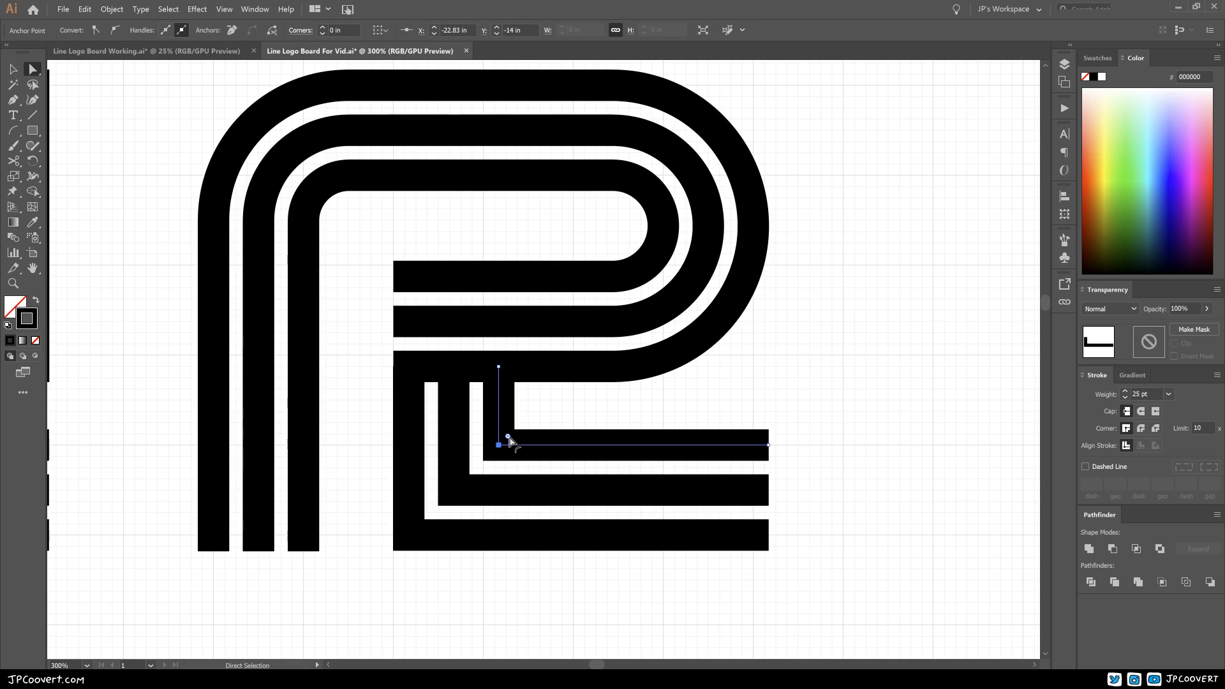
Step: Round the lower-left corners of the three leg paths concentrically, giving the middle one a 0.75 in radius
{"action": "left_click_drag", "start_coordinate": [509, 437], "coordinate": [522, 430]}
{"action": "left_click", "coordinate": [454, 489]}
{"action": "left_click_drag", "start_coordinate": [464, 482], "coordinate": [528, 432]}
{"action": "left_click", "coordinate": [409, 536]}
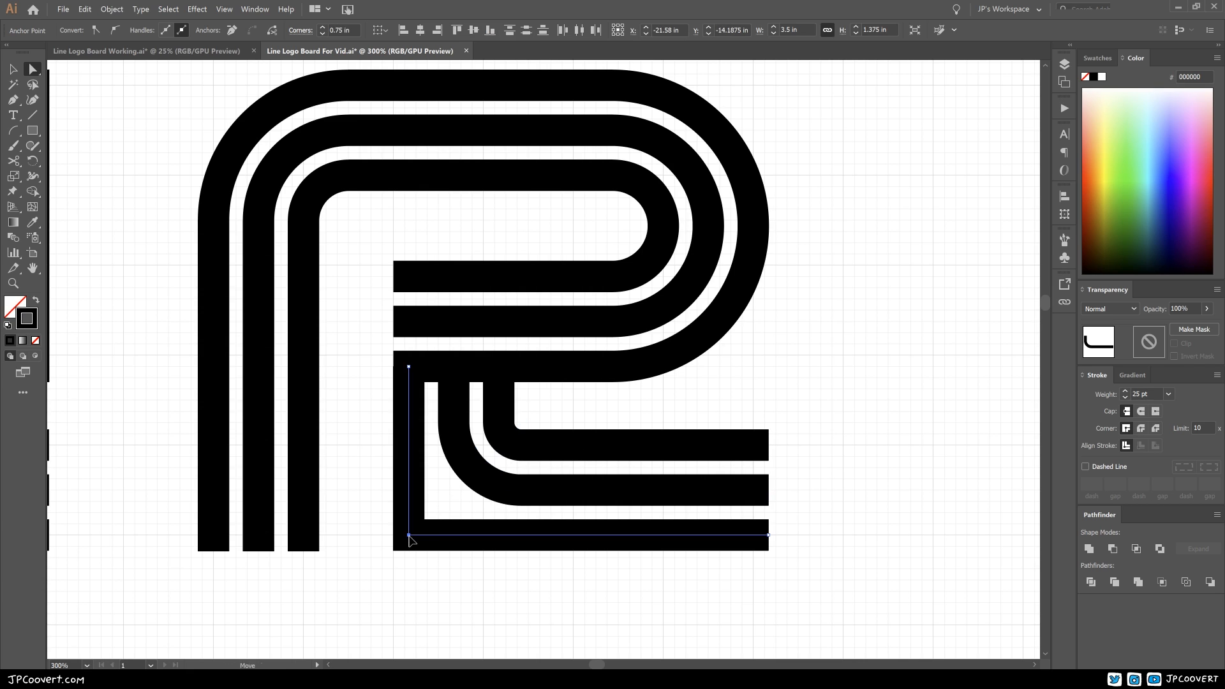
{"action": "left_click_drag", "start_coordinate": [423, 525], "coordinate": [525, 430]}
{"action": "left_click", "coordinate": [561, 417]}
Step: Duplicate the refined square-cornered R about 7 in straight below itself
{"action": "left_click", "coordinate": [502, 369], "text": "ctrl+alt"}
{"action": "left_click", "coordinate": [501, 369], "text": "ctrl+alt"}
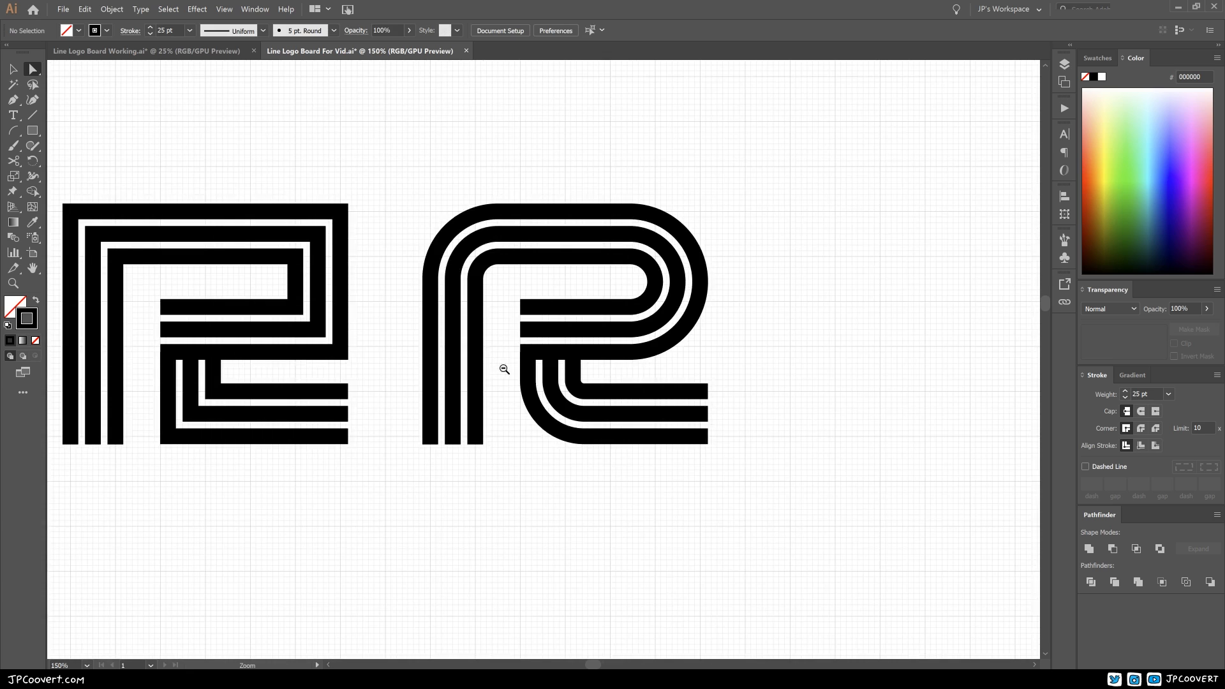
{"action": "left_click", "coordinate": [502, 369], "text": "ctrl+alt"}
{"action": "left_click_drag", "start_coordinate": [582, 402], "coordinate": [551, 436]}
{"action": "key", "text": "v"}
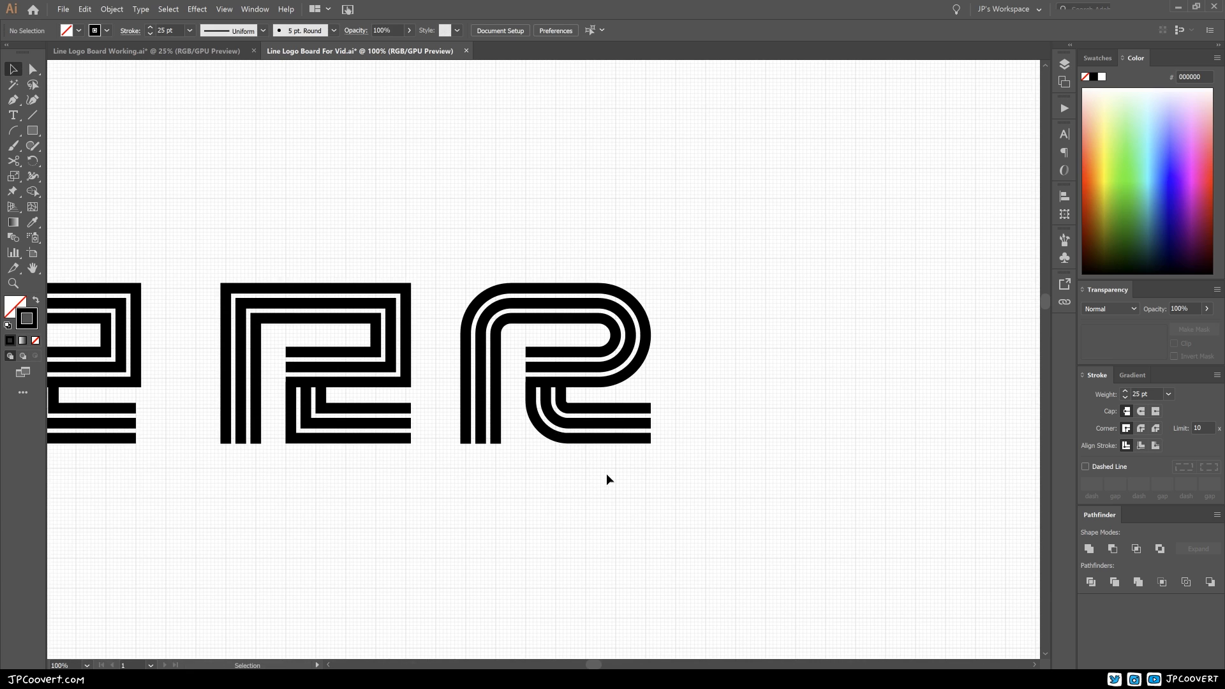
{"action": "left_click", "coordinate": [590, 439], "text": "ctrl"}
{"action": "left_click_drag", "start_coordinate": [550, 419], "coordinate": [535, 501]}
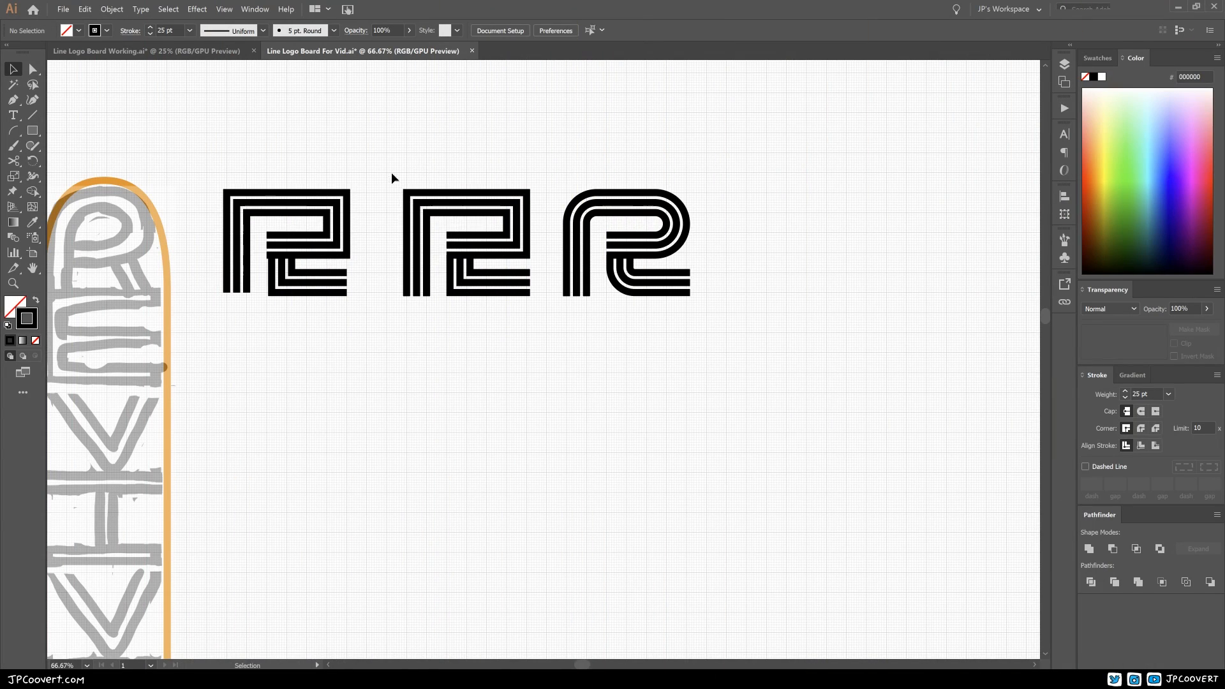
{"action": "left_click_drag", "start_coordinate": [384, 168], "coordinate": [534, 312]}
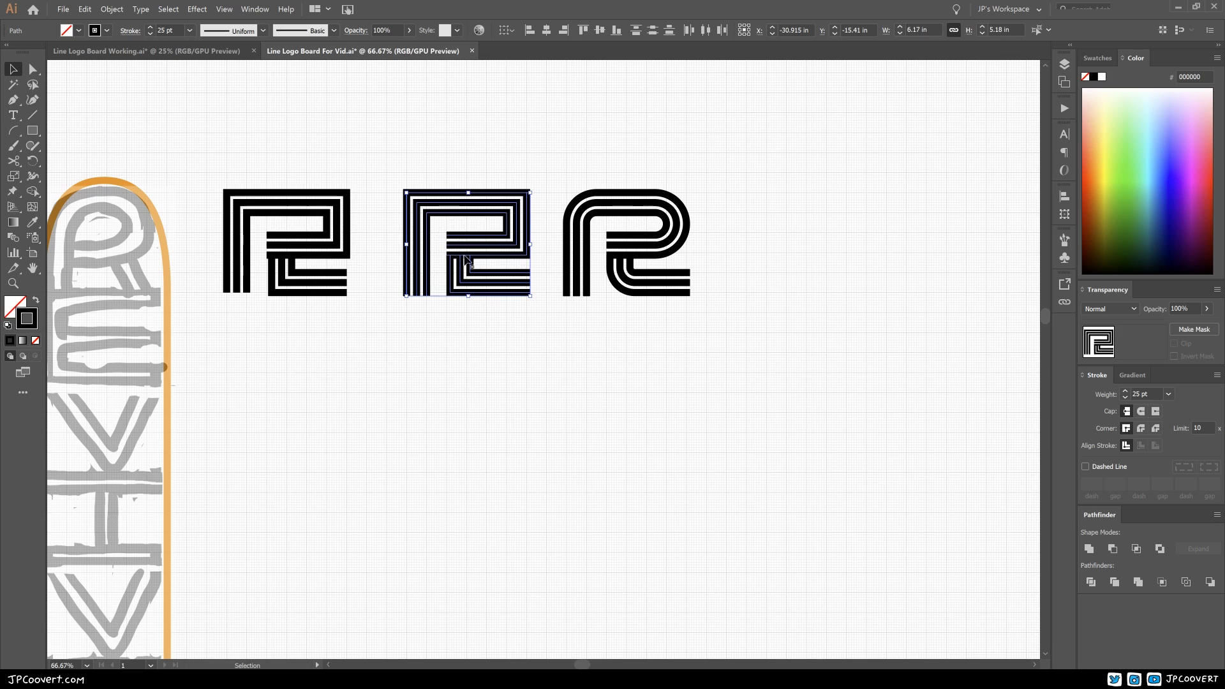
{"action": "left_click_drag", "start_coordinate": [432, 200], "coordinate": [432, 341], "text": "alt"}
{"action": "left_click", "coordinate": [569, 361]}
Step: Cut the innermost bowl path of the lower R copy at both right-hand corners with the Scissors tool
{"action": "left_click", "coordinate": [497, 375], "text": "ctrl"}
{"action": "left_click", "coordinate": [542, 361], "text": "ctrl"}
{"action": "left_click", "coordinate": [547, 361], "text": "ctrl"}
{"action": "mouse_move", "coordinate": [519, 355]}
{"action": "left_mouse_down"}
{"action": "mouse_move", "coordinate": [499, 310]}
{"action": "mouse_move", "coordinate": [507, 356]}
{"action": "left_mouse_up"}
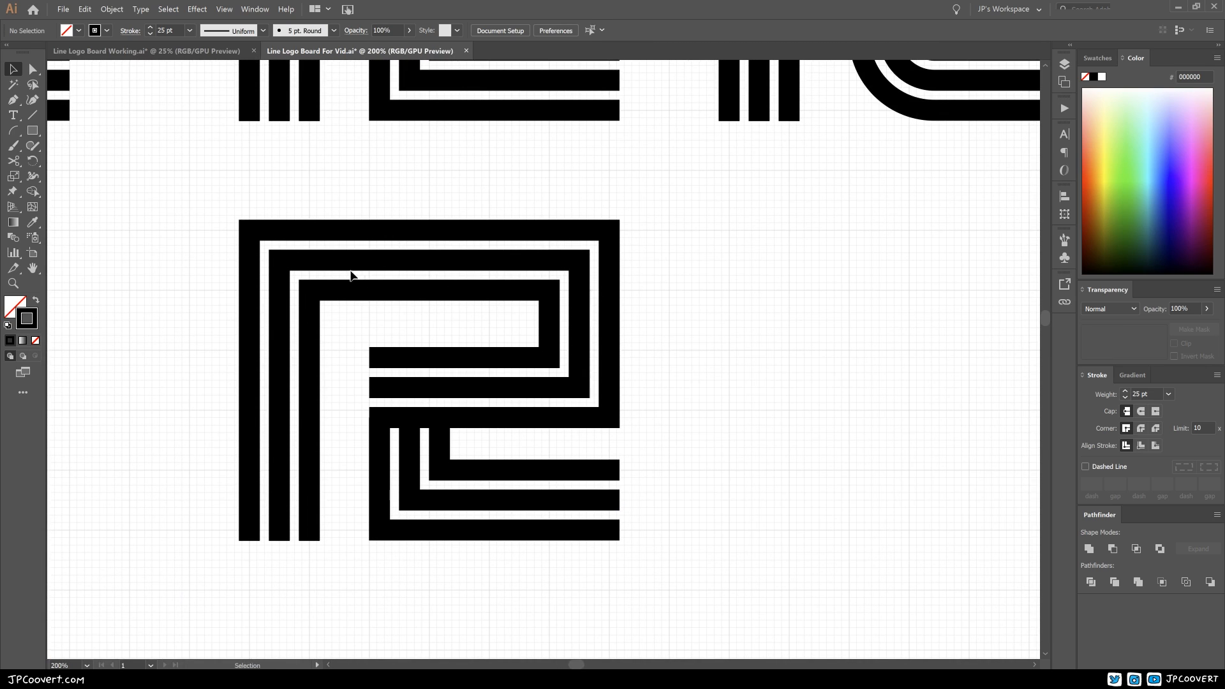
{"action": "left_click_drag", "start_coordinate": [555, 442], "coordinate": [587, 435]}
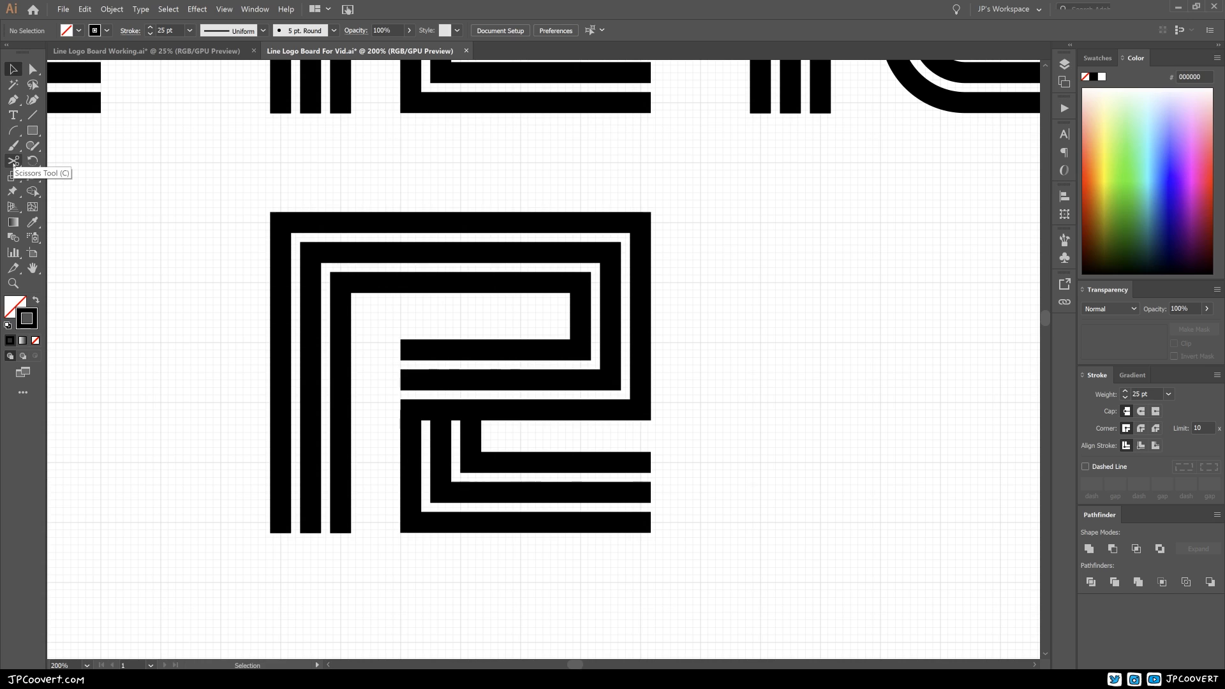
{"action": "left_click", "coordinate": [13, 160]}
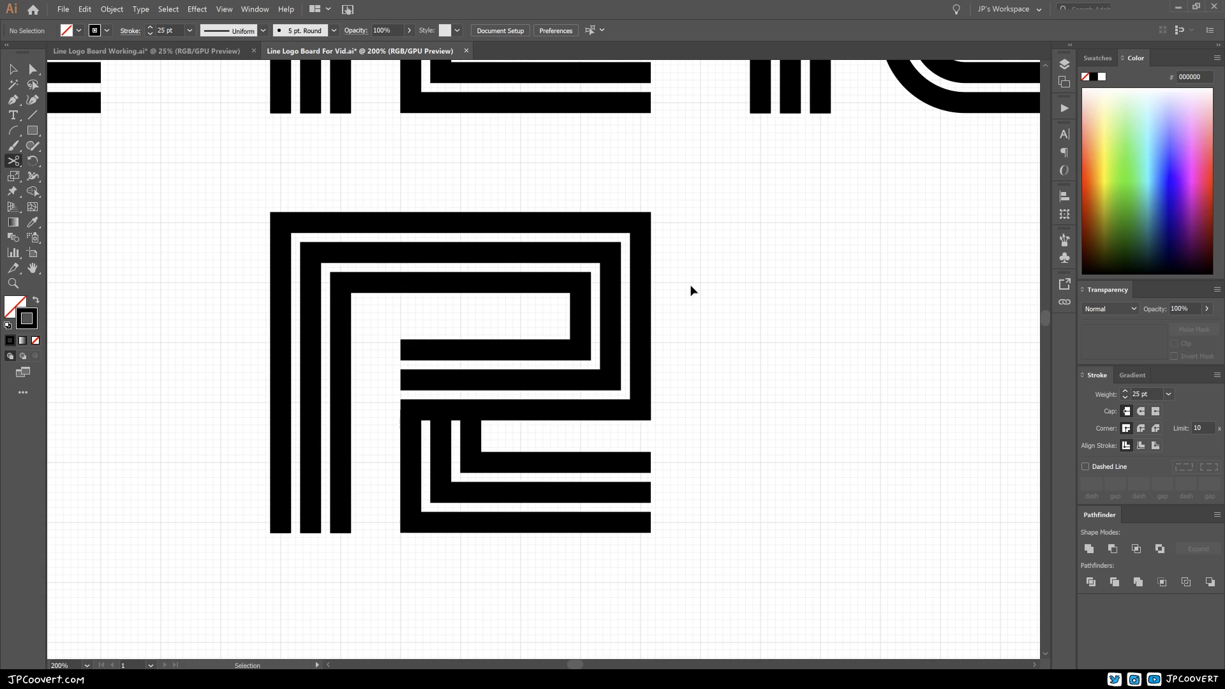
{"action": "left_click", "coordinate": [581, 282], "text": "ctrl"}
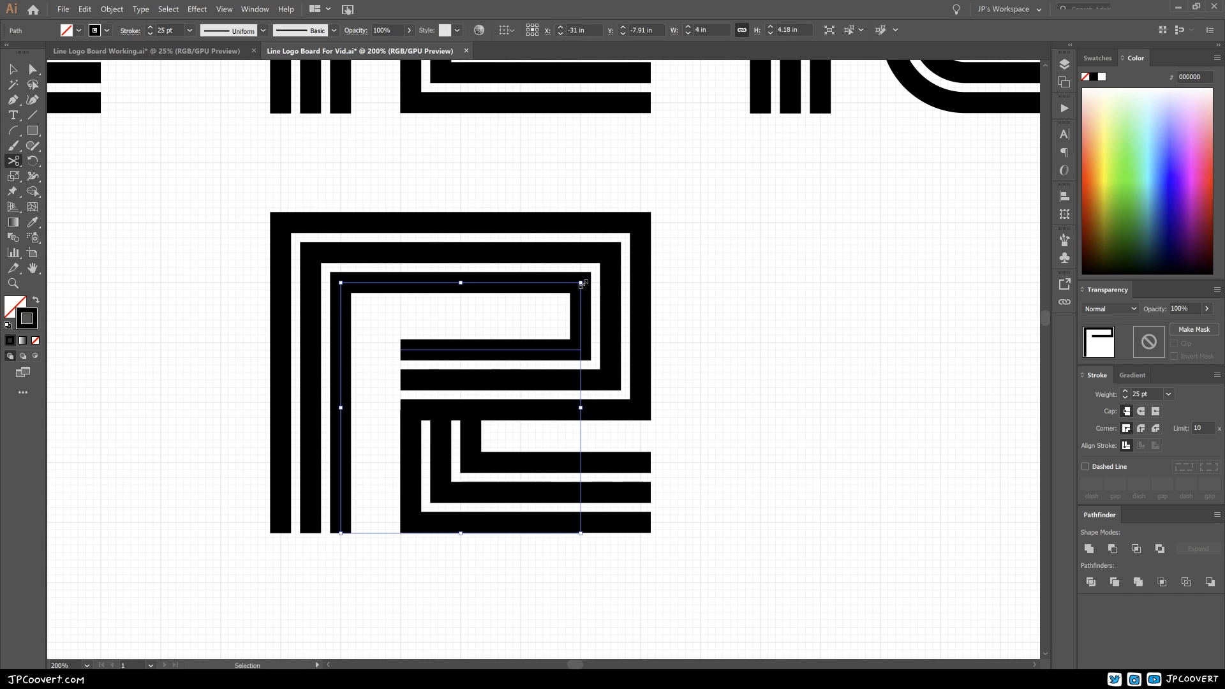
{"action": "left_click", "coordinate": [580, 283]}
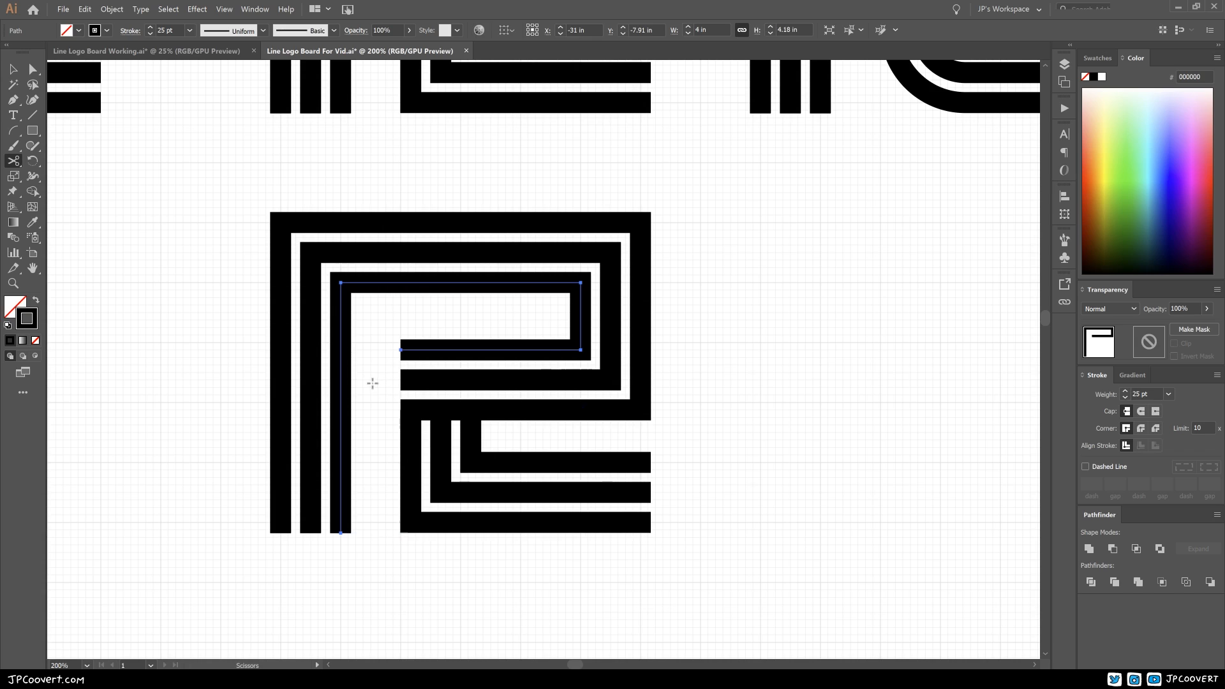
{"action": "left_click", "coordinate": [581, 282]}
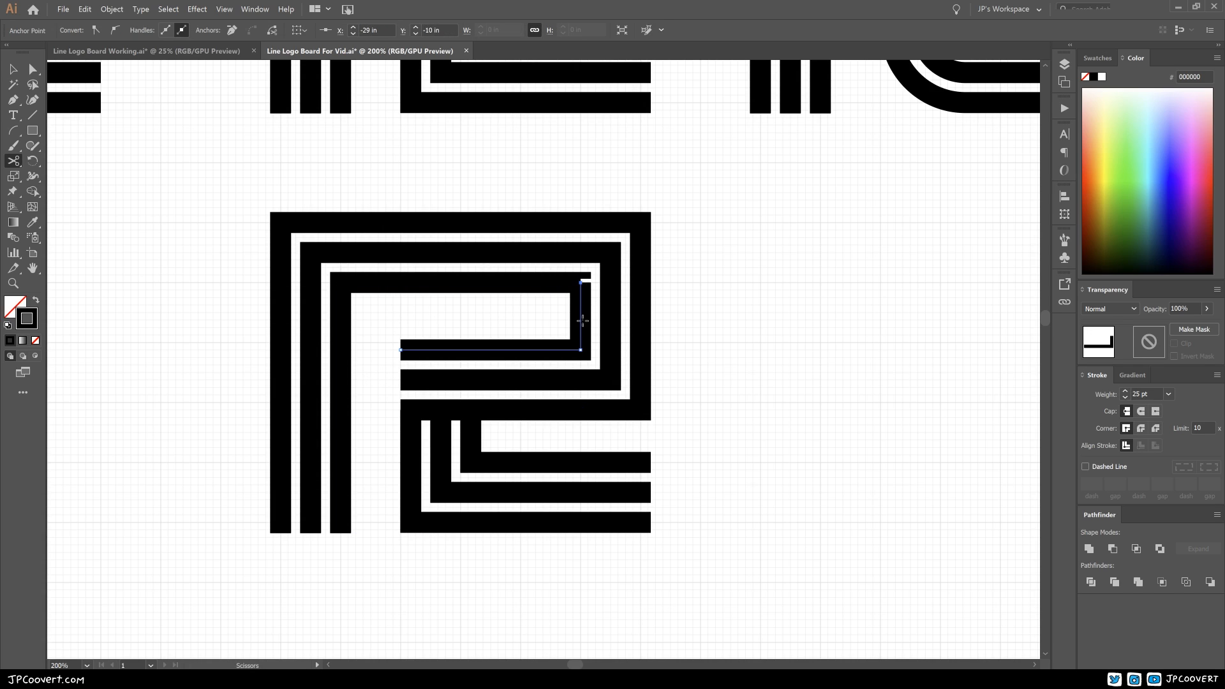
{"action": "left_click", "coordinate": [581, 350]}
{"action": "left_click", "coordinate": [583, 348], "text": "ctrl"}
Step: Delete the vertical segment cut from the innermost bowl path
{"action": "left_click_drag", "start_coordinate": [540, 347], "coordinate": [648, 353]}
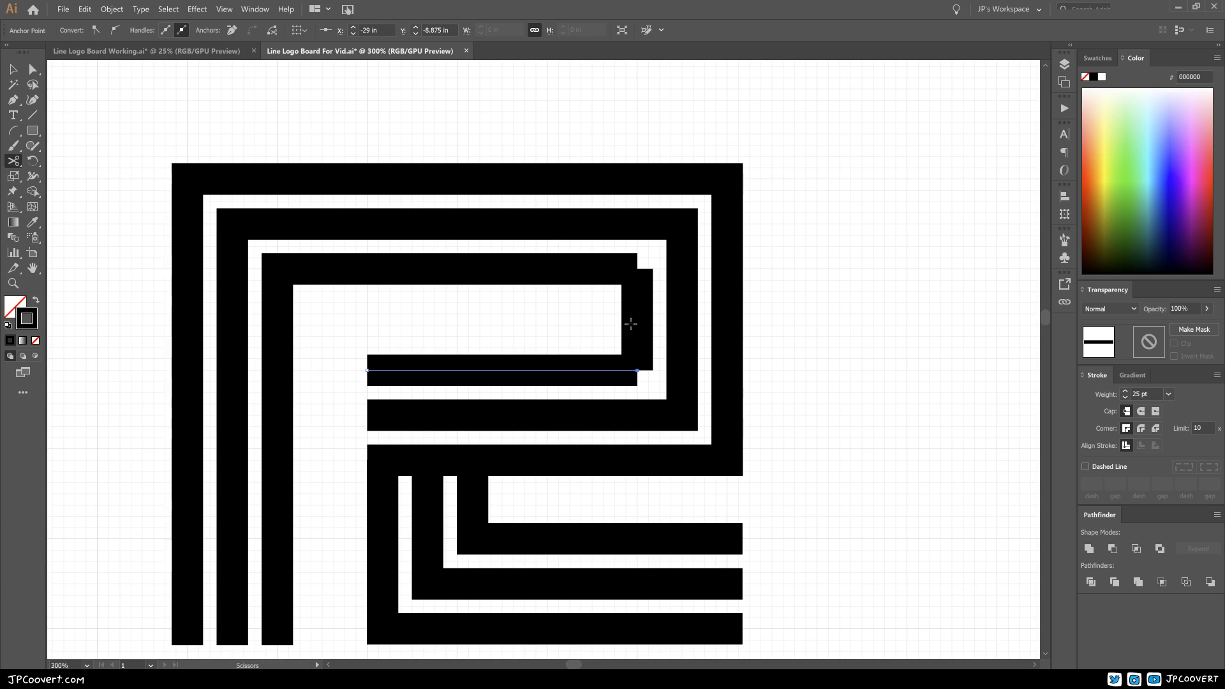
{"action": "key", "text": "ctrl"}
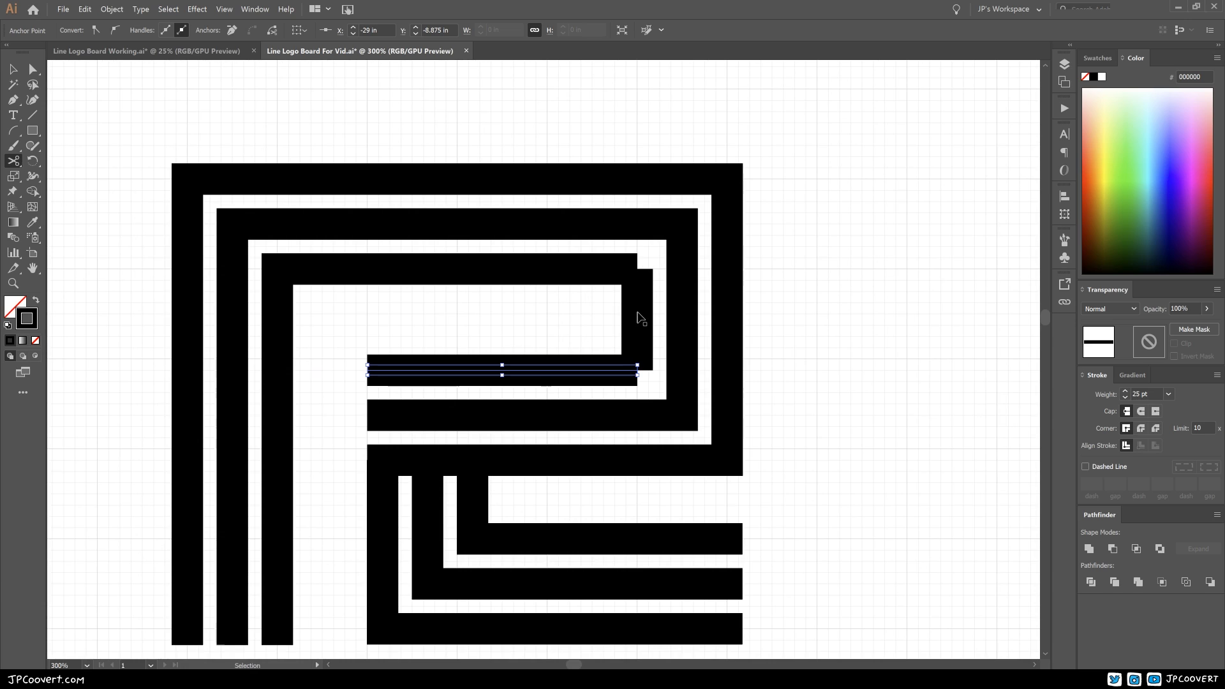
{"action": "left_click", "coordinate": [641, 323], "text": "ctrl"}
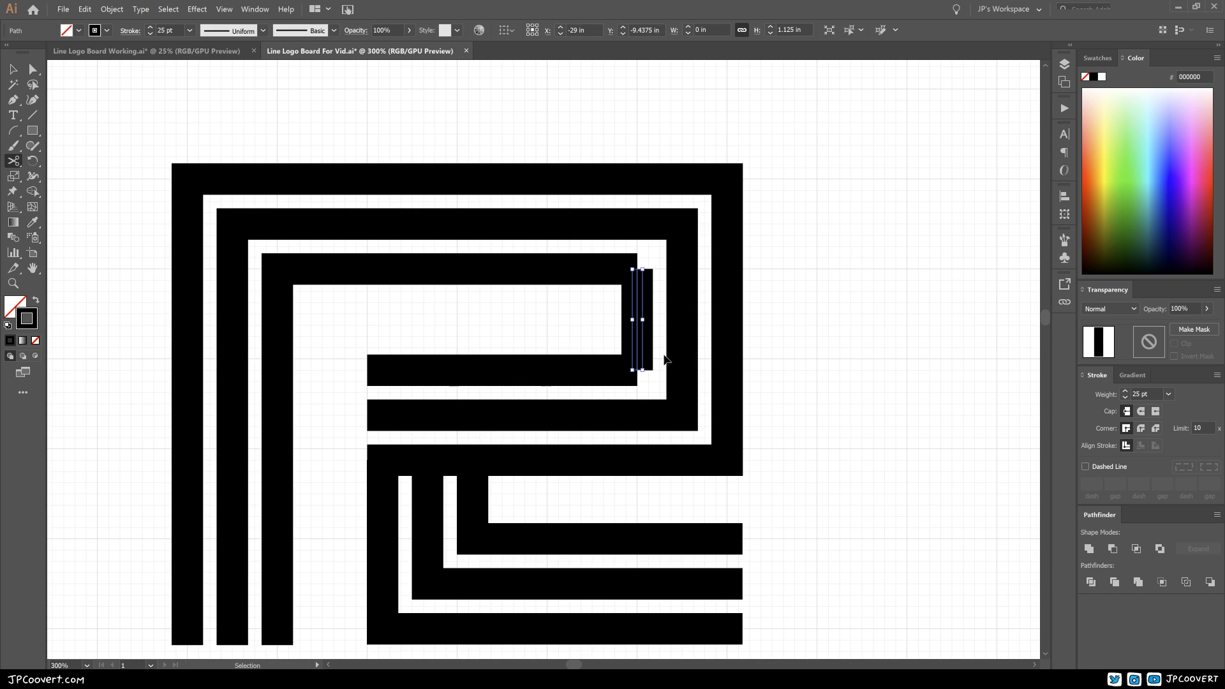
{"action": "key", "text": "Delete"}
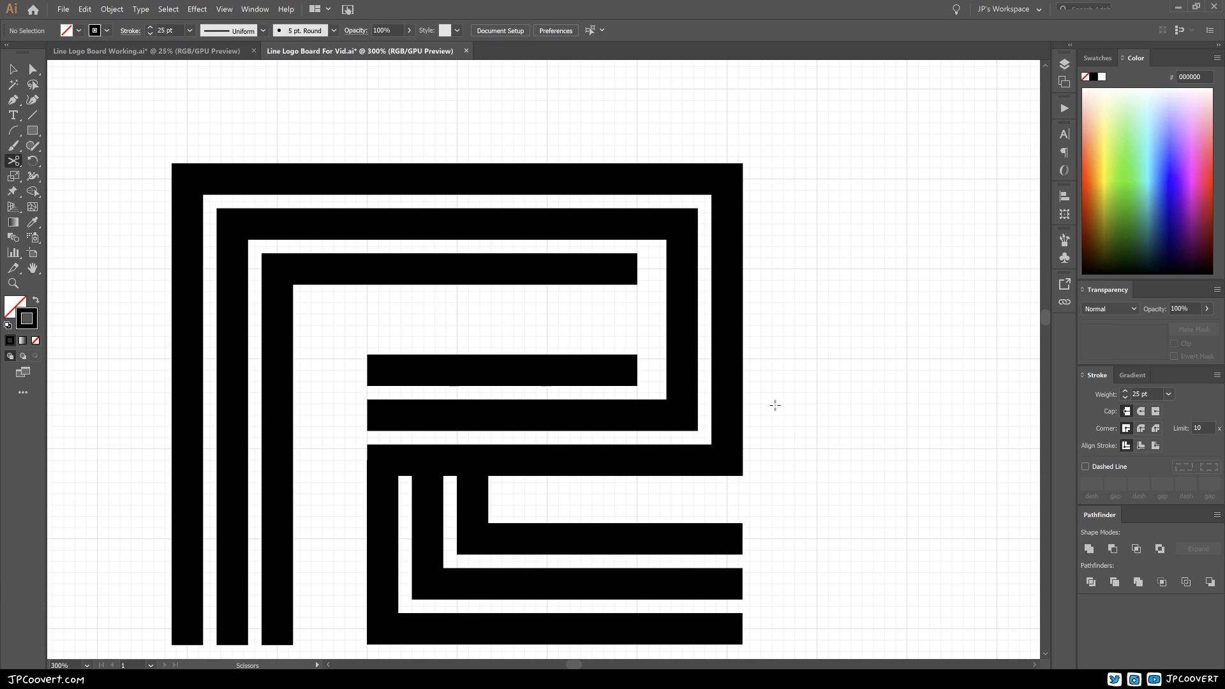
Step: Cut the middle bowl path at both right-hand corners and delete its vertical segment
{"action": "left_click_drag", "start_coordinate": [632, 357], "coordinate": [583, 334]}
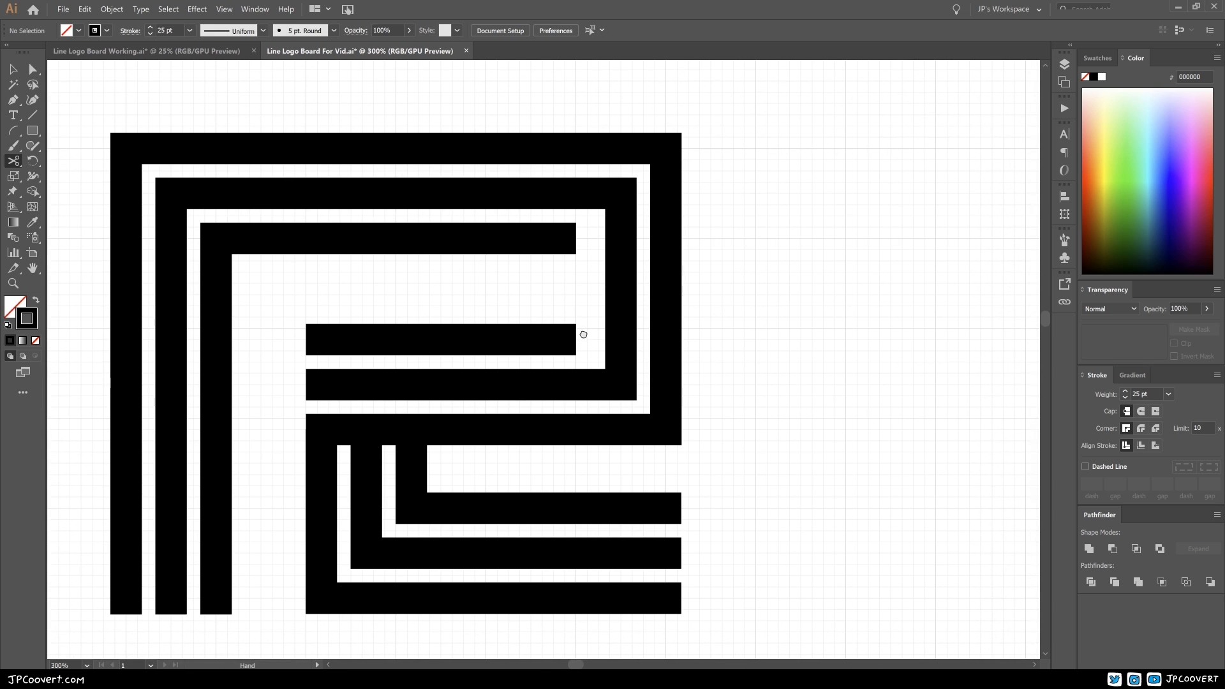
{"action": "left_click", "coordinate": [623, 300], "text": "ctrl"}
{"action": "left_click", "coordinate": [621, 193]}
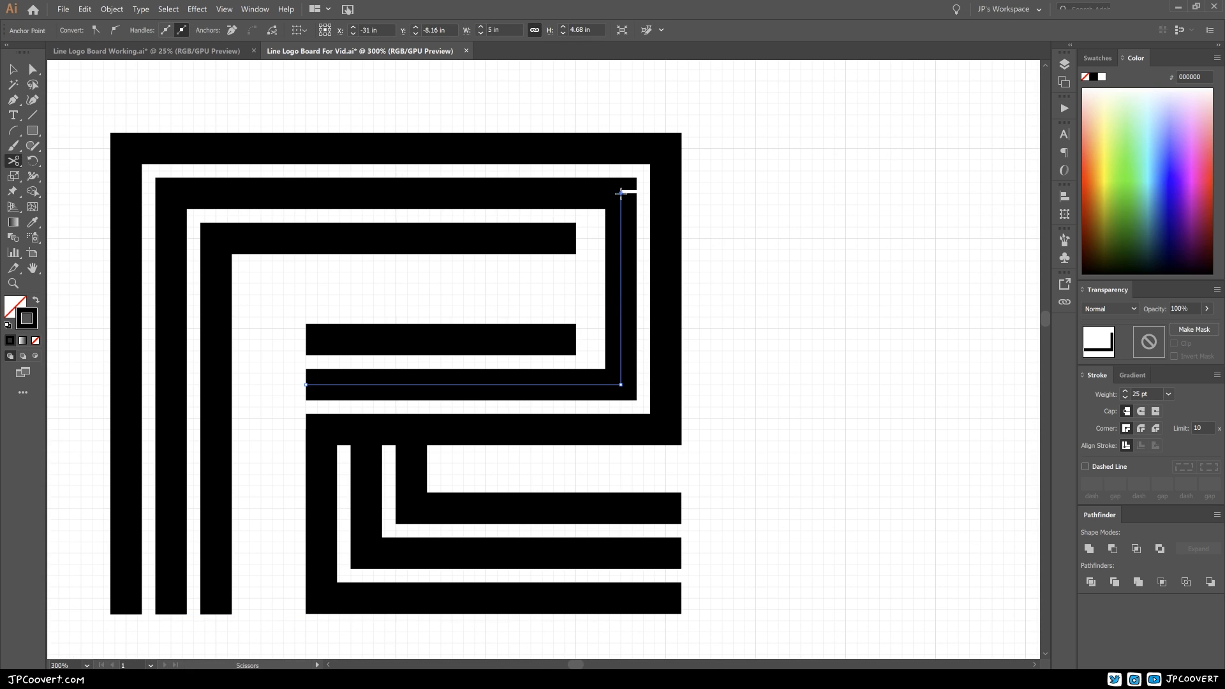
{"action": "left_click", "coordinate": [620, 384]}
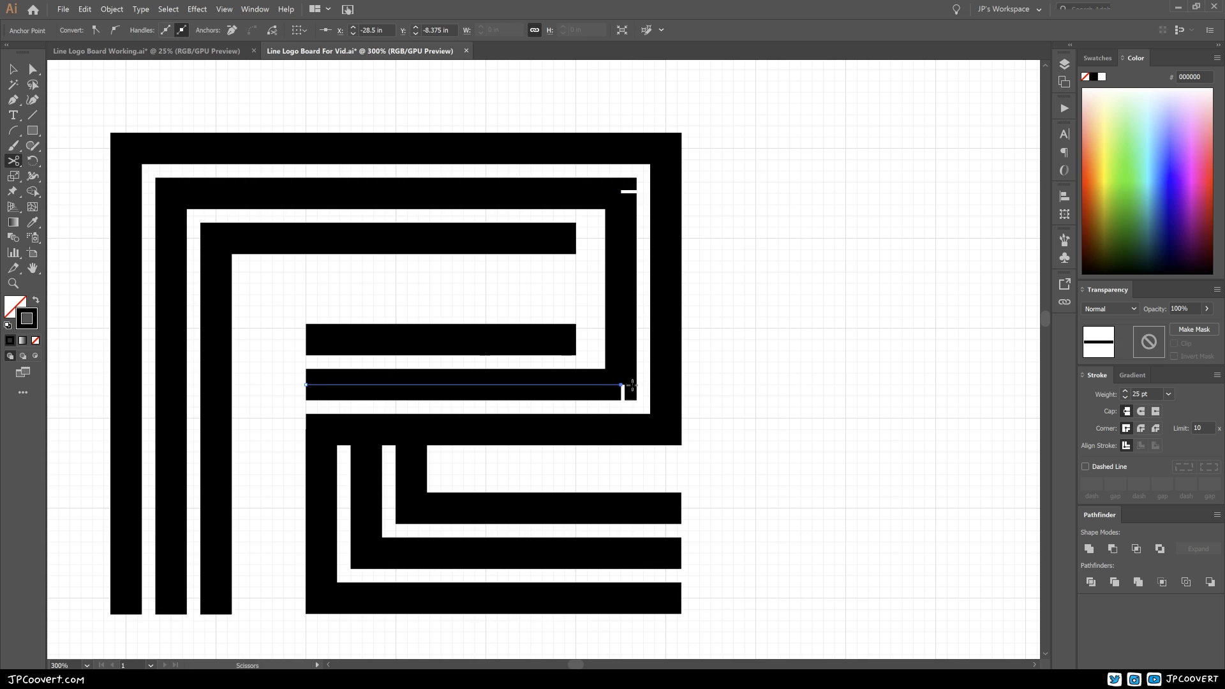
{"action": "left_click", "coordinate": [623, 321], "text": "ctrl"}
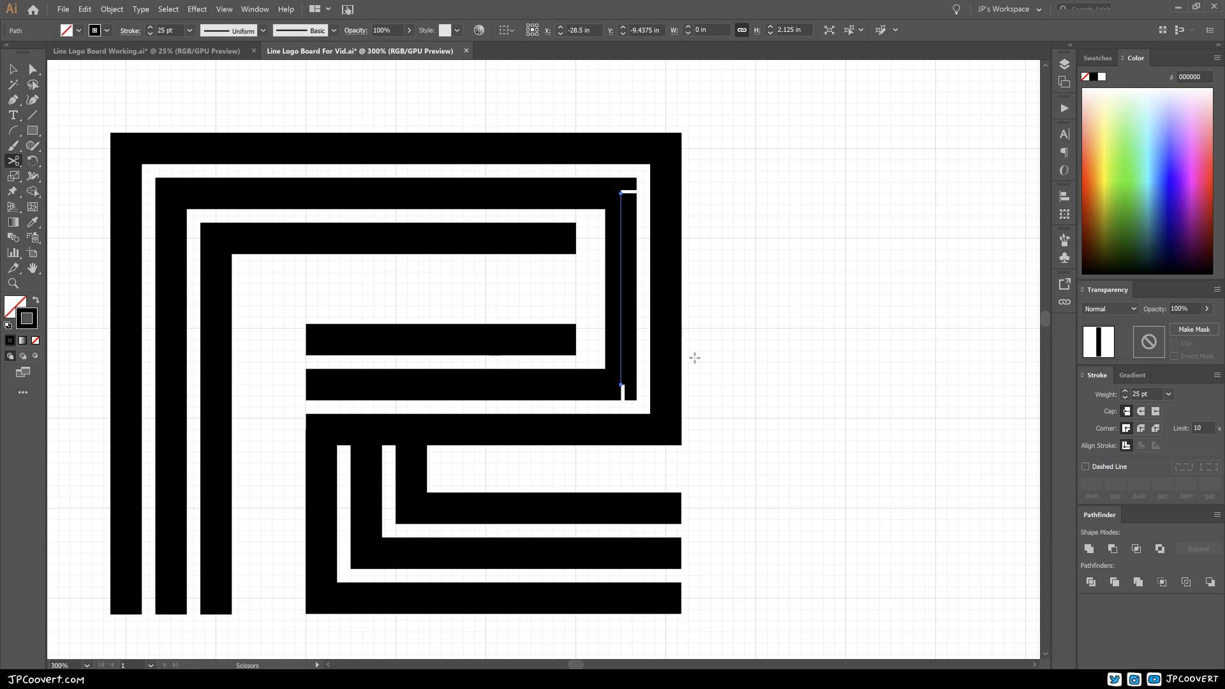
{"action": "key", "text": "Delete"}
Step: Cut the outermost bowl path of the lower R copy at both right-hand corners and delete its vertical segment
{"action": "left_click", "coordinate": [667, 339], "text": "ctrl"}
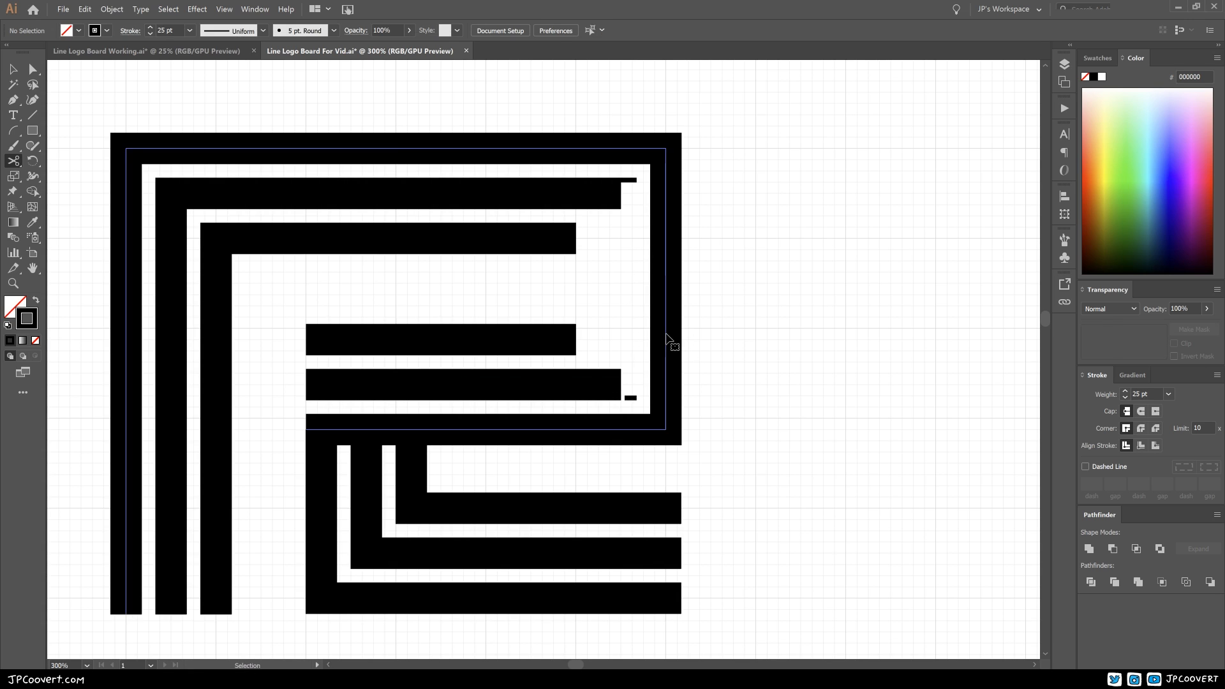
{"action": "left_click", "coordinate": [664, 431]}
{"action": "left_click", "coordinate": [666, 188], "text": "ctrl"}
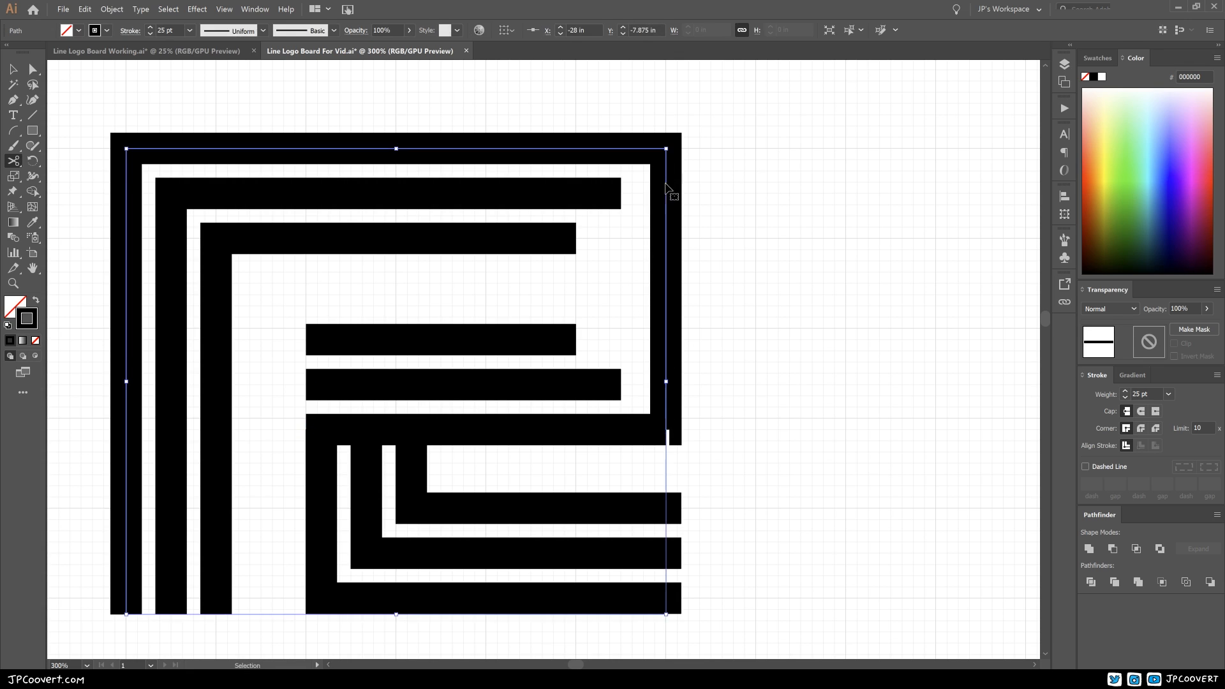
{"action": "left_click", "coordinate": [665, 149]}
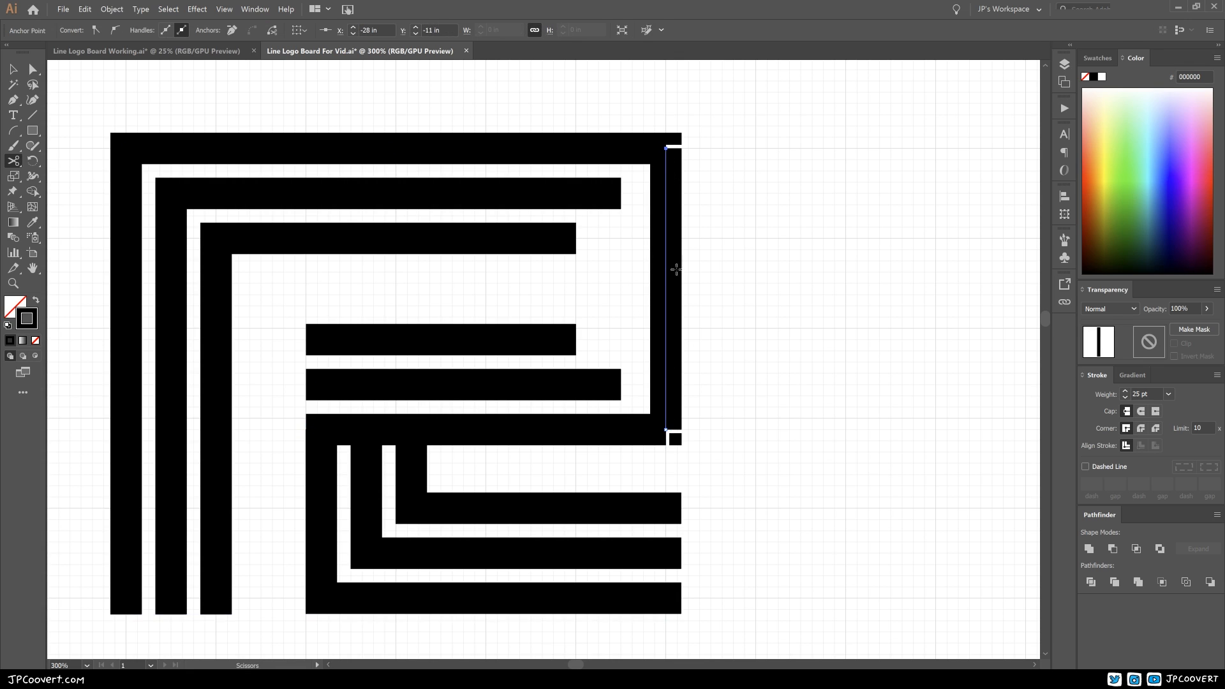
{"action": "key", "text": "Delete"}
{"action": "left_click", "coordinate": [700, 316], "text": "ctrl"}
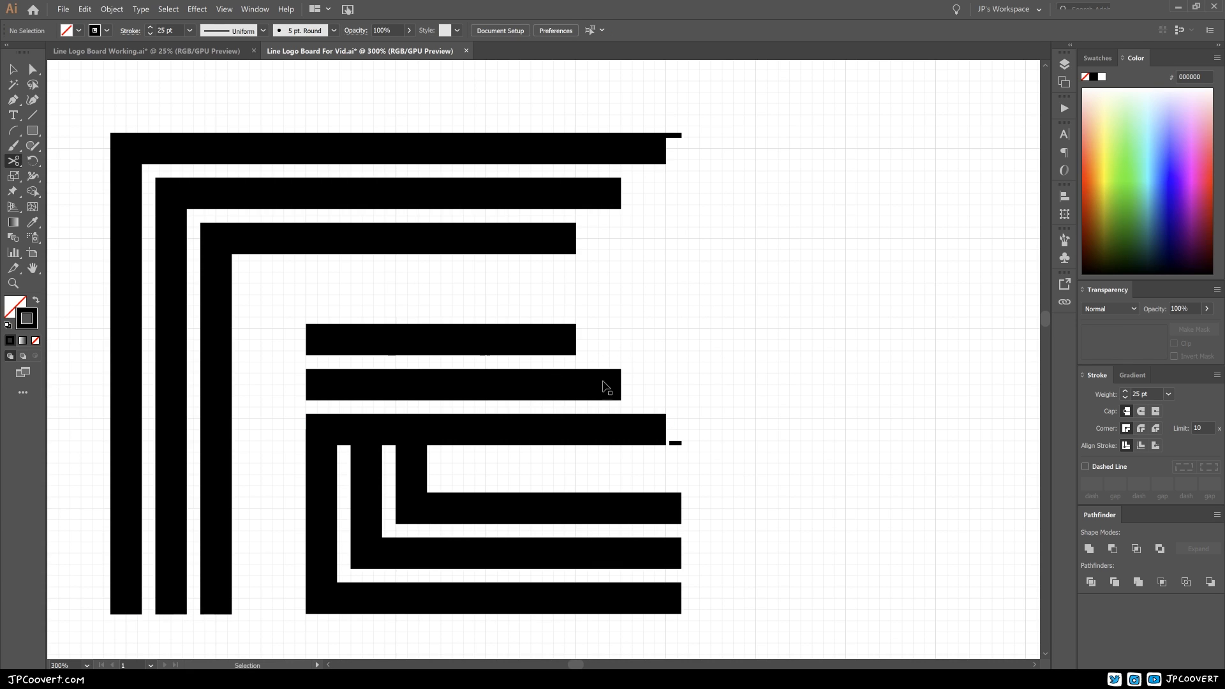
Step: Extend the right ends of the two inner top strokes until they are flush with the outermost top stroke
{"action": "key", "text": "ctrl+minus"}
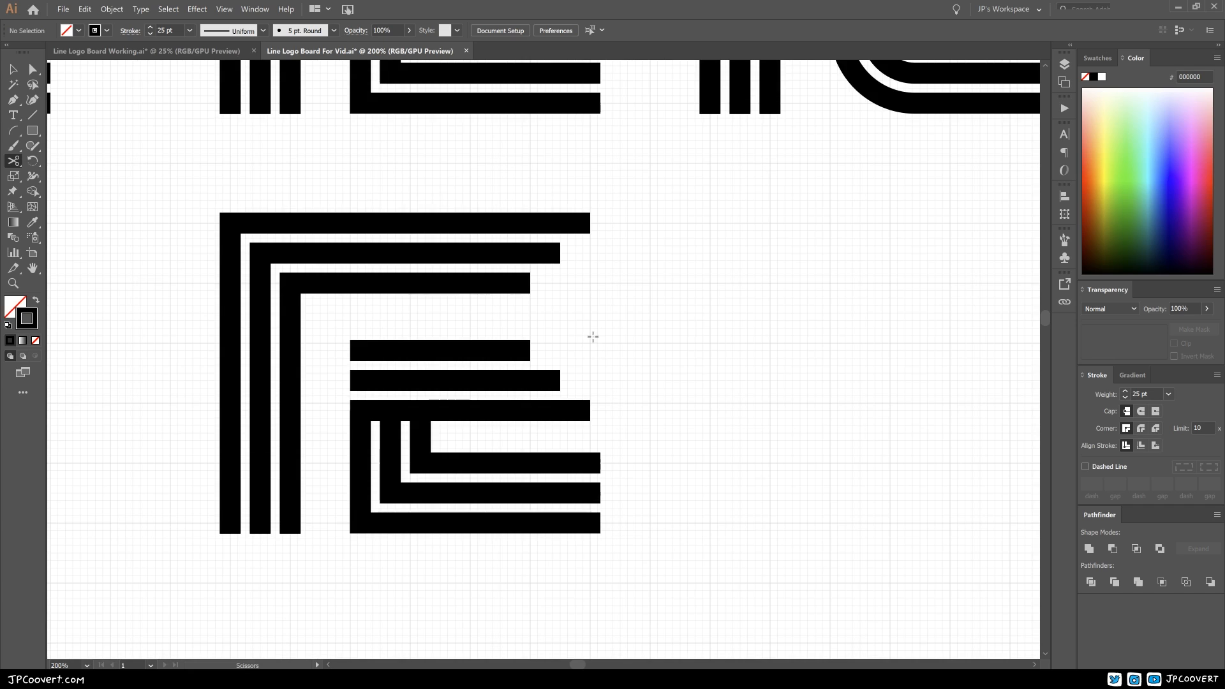
{"action": "left_click", "coordinate": [32, 69]}
{"action": "left_click_drag", "start_coordinate": [559, 254], "coordinate": [590, 254]}
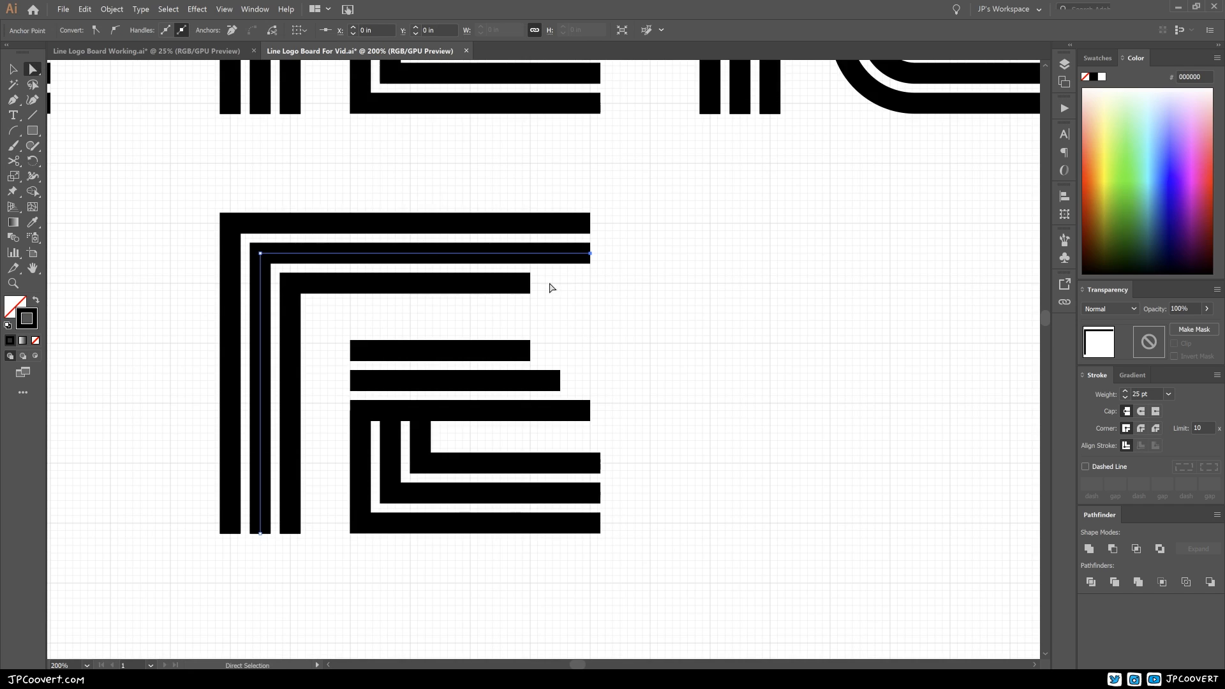
{"action": "left_click_drag", "start_coordinate": [530, 283], "coordinate": [590, 284]}
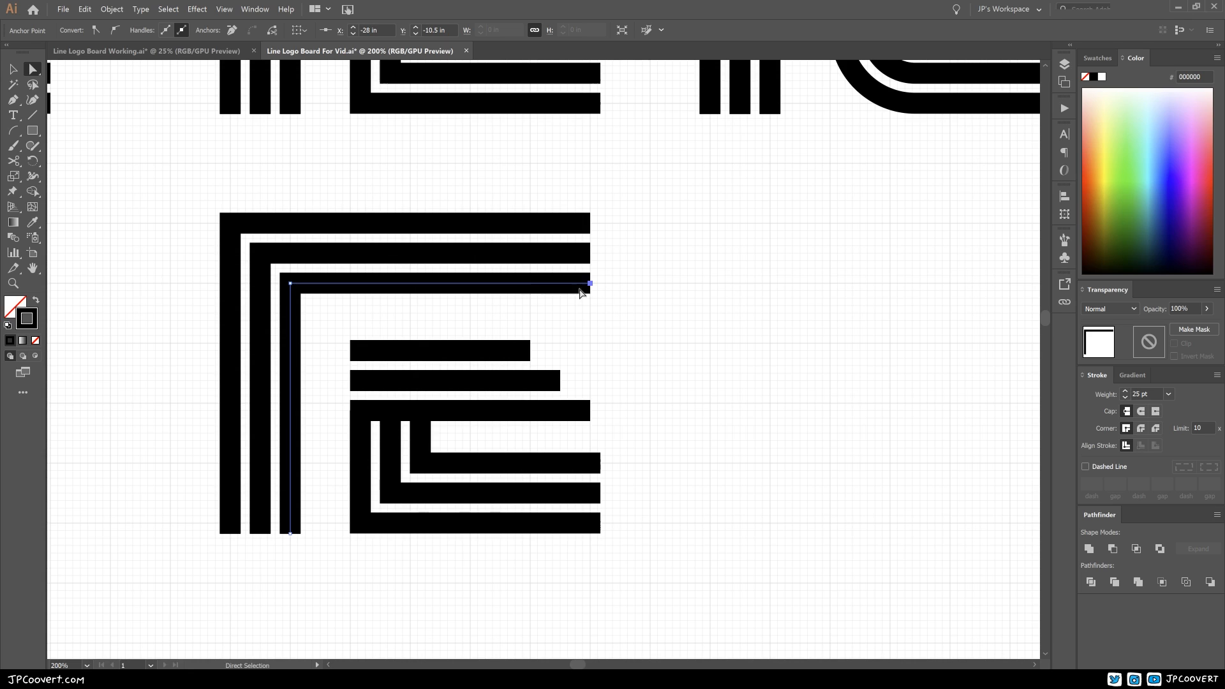
Step: Align the right ends of the three middle bars with the end of the central one
{"action": "left_click", "coordinate": [348, 350]}
{"action": "left_click_drag", "start_coordinate": [531, 350], "coordinate": [590, 380]}
{"action": "left_click", "coordinate": [560, 380]}
{"action": "left_click_drag", "start_coordinate": [614, 332], "coordinate": [675, 372]}
{"action": "left_click", "coordinate": [646, 380]}
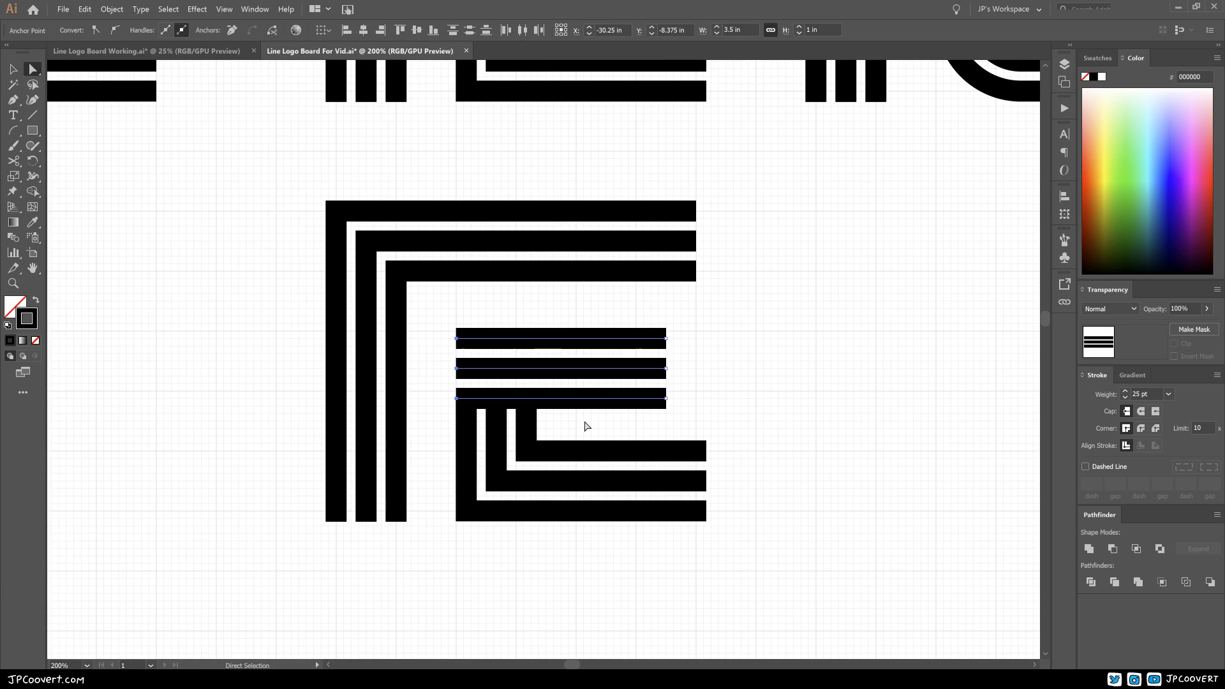
{"action": "left_click", "coordinate": [584, 425]}
Step: Cut the three leg paths at their lower-left corners with the Scissors tool and delete their vertical segments
{"action": "left_click", "coordinate": [565, 456]}
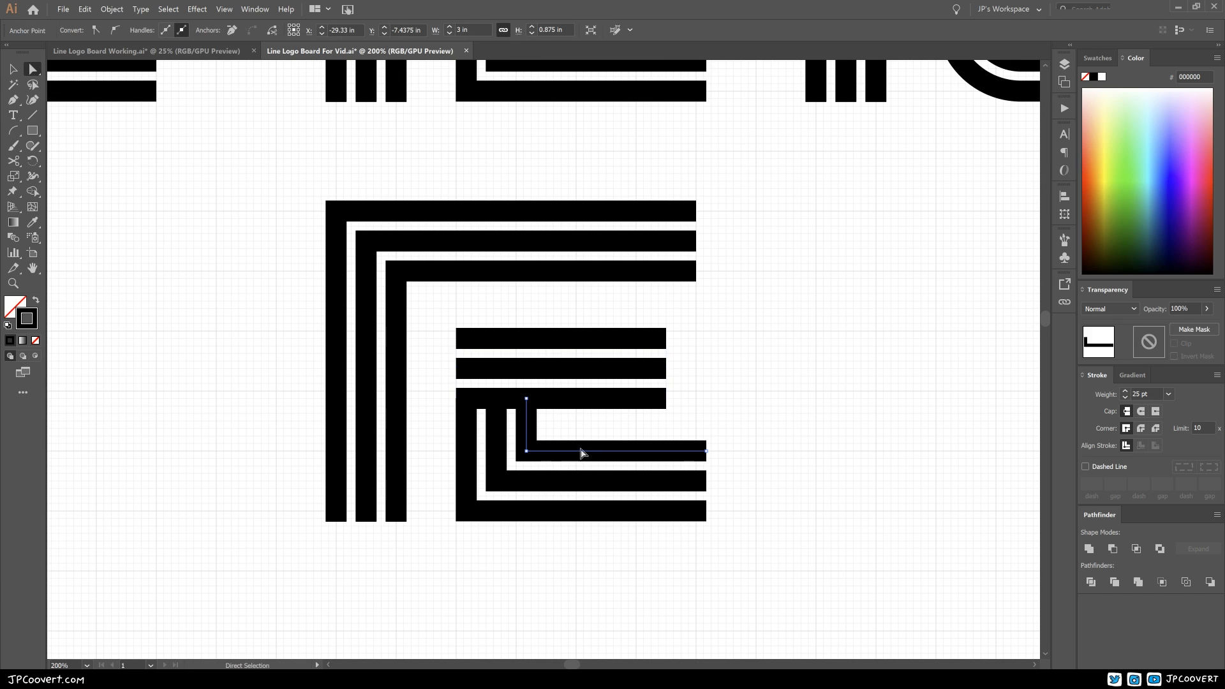
{"action": "key", "text": "c"}
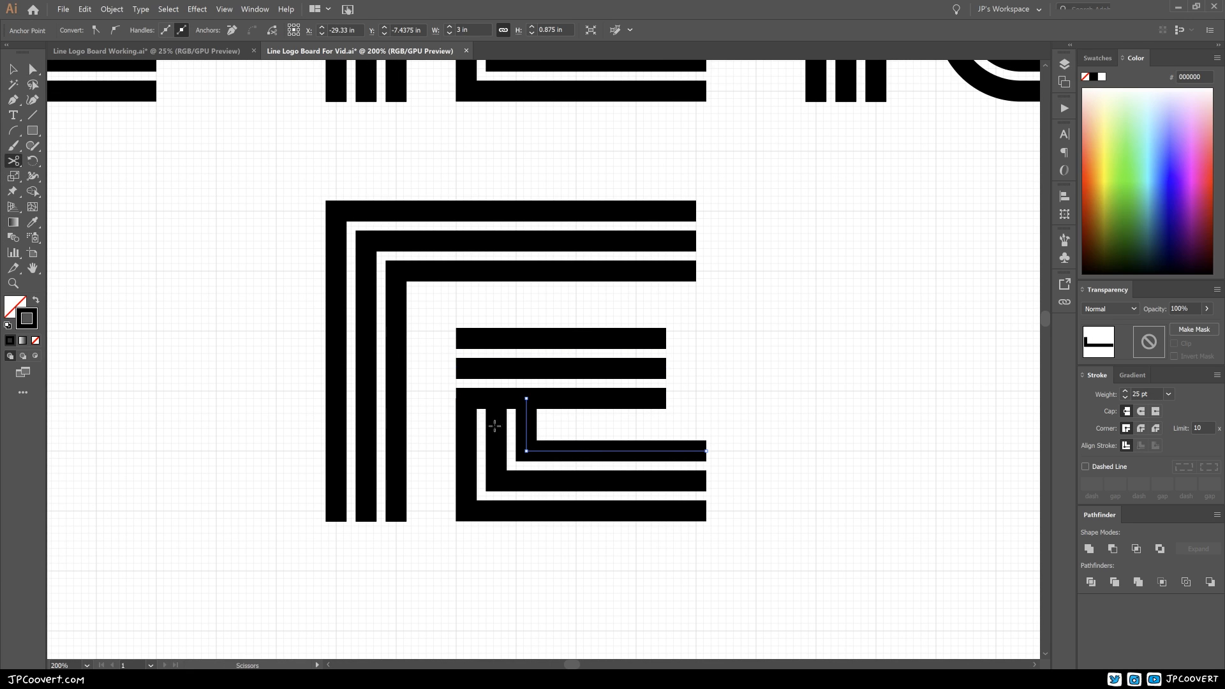
{"action": "left_click", "coordinate": [526, 450]}
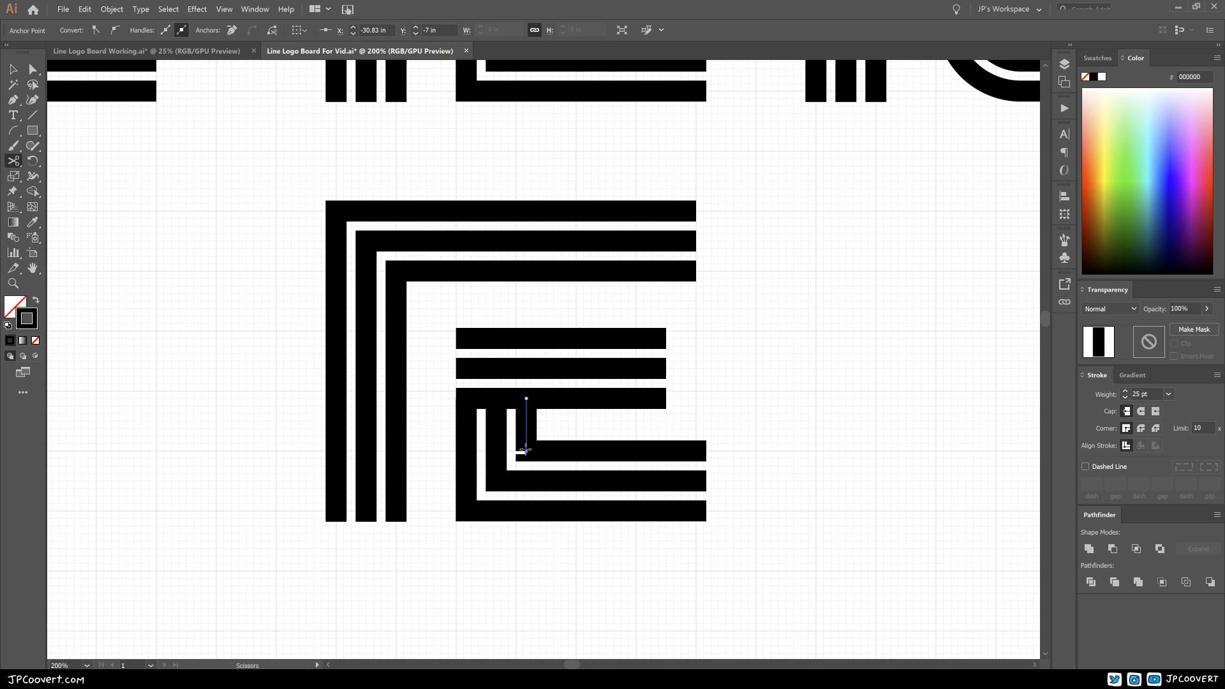
{"action": "key", "text": "Delete"}
{"action": "left_click", "coordinate": [518, 481]}
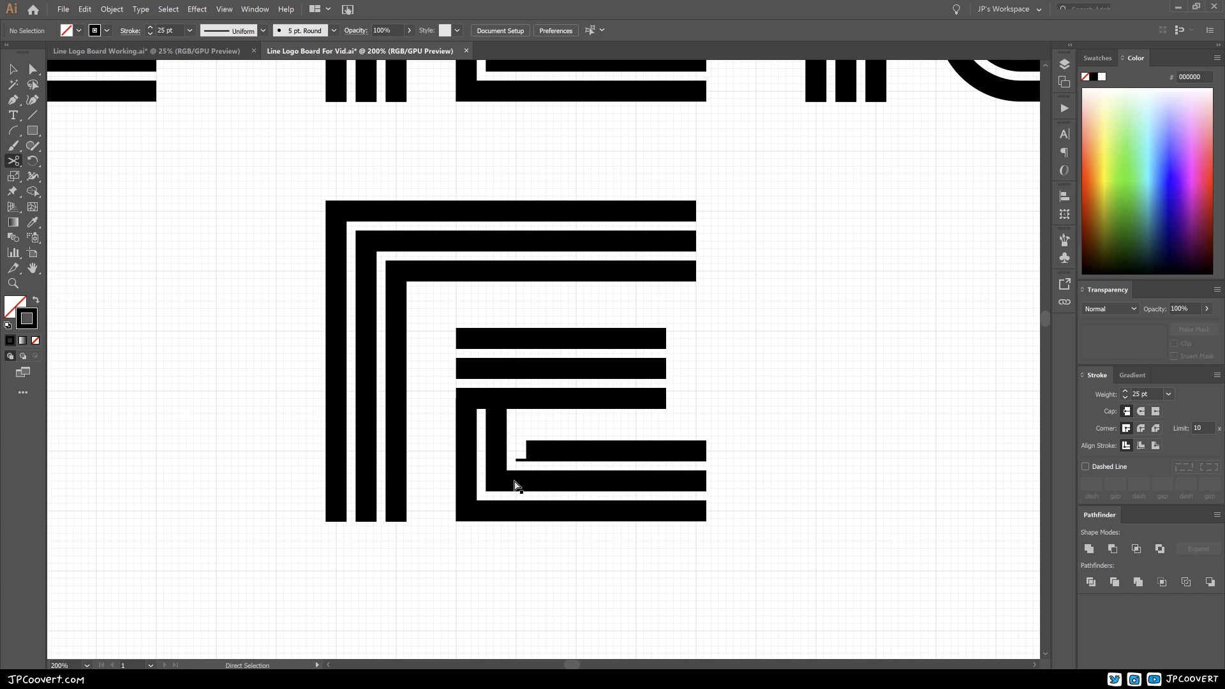
{"action": "left_click", "coordinate": [495, 480]}
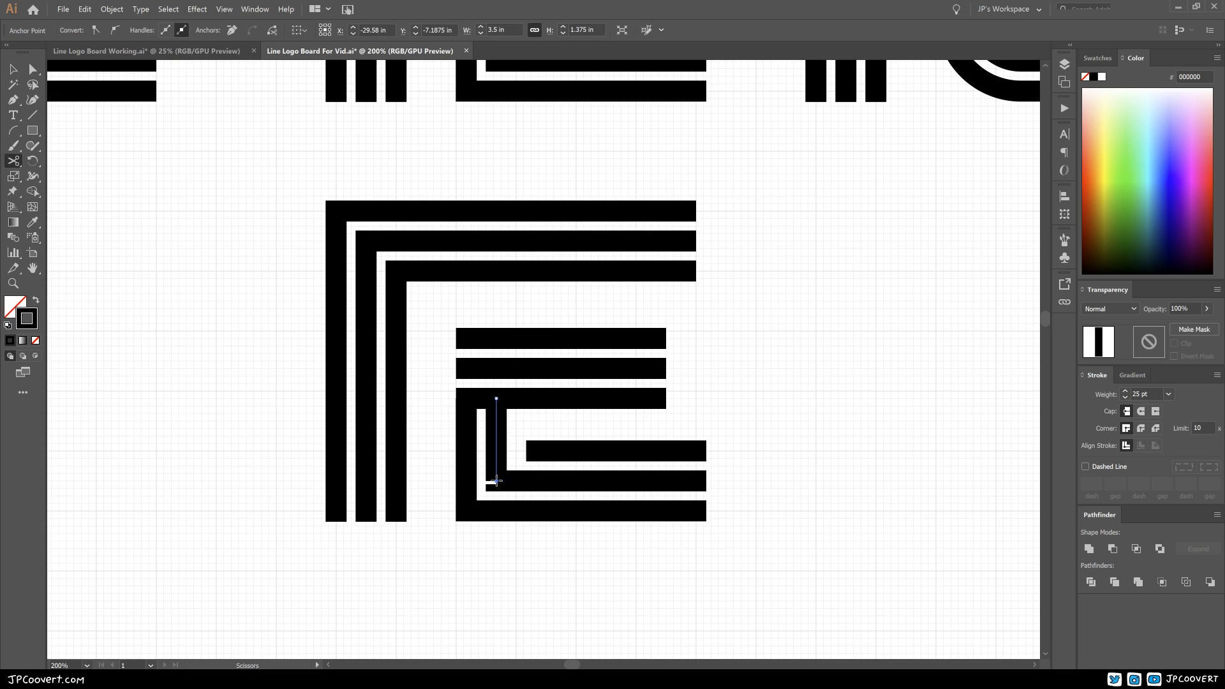
{"action": "key", "text": "Delete"}
{"action": "left_click", "coordinate": [466, 511]}
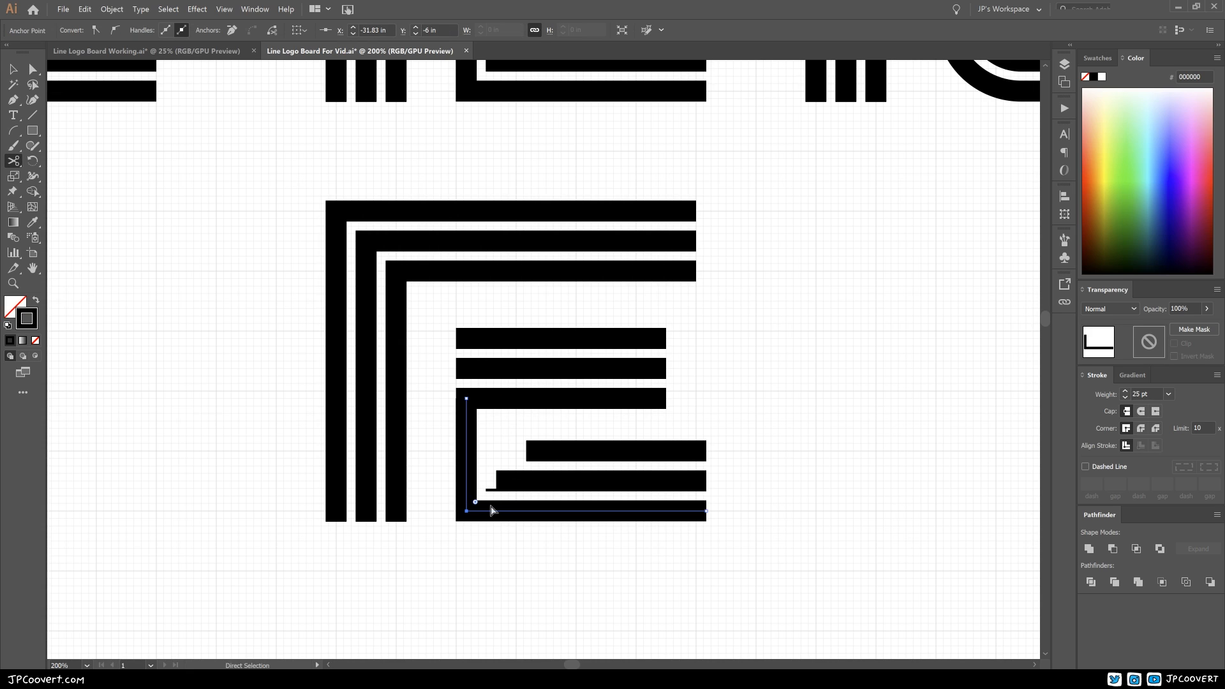
{"action": "left_click", "coordinate": [466, 510]}
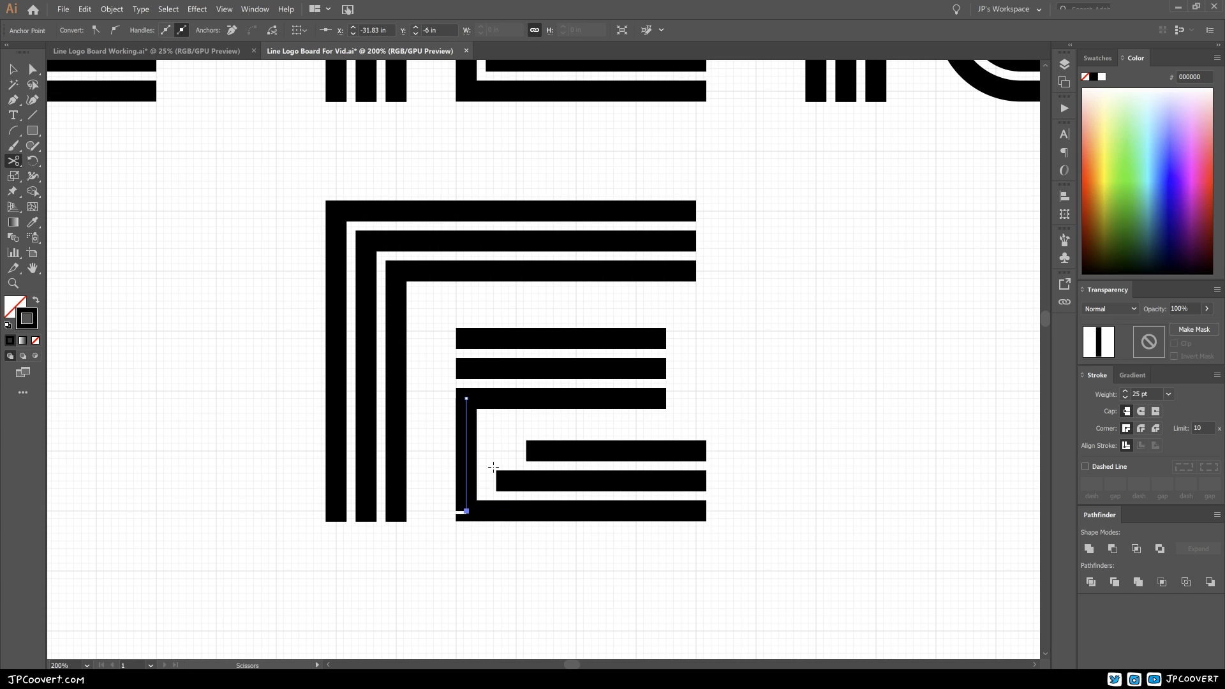
{"action": "key", "text": "Delete"}
Step: Shorten the innermost vertical stroke so its lower end is level with the topmost middle bar, at Y -8.875 in
{"action": "key", "text": "a"}
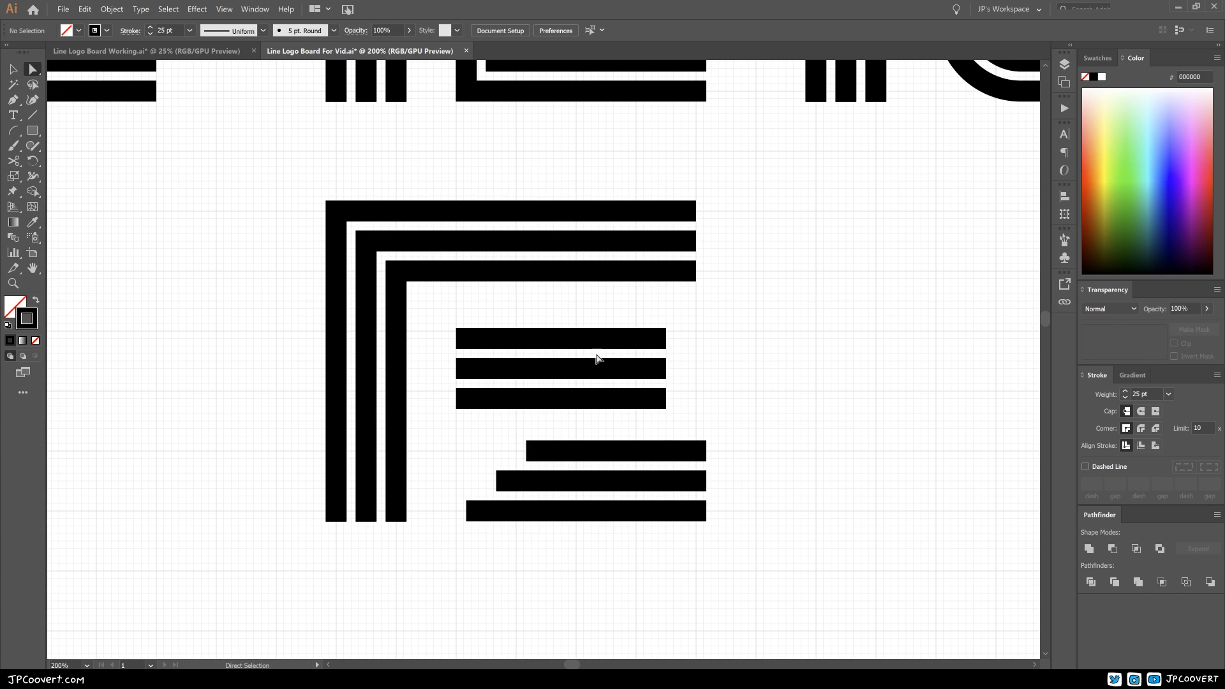
{"action": "left_click_drag", "start_coordinate": [395, 521], "coordinate": [396, 338]}
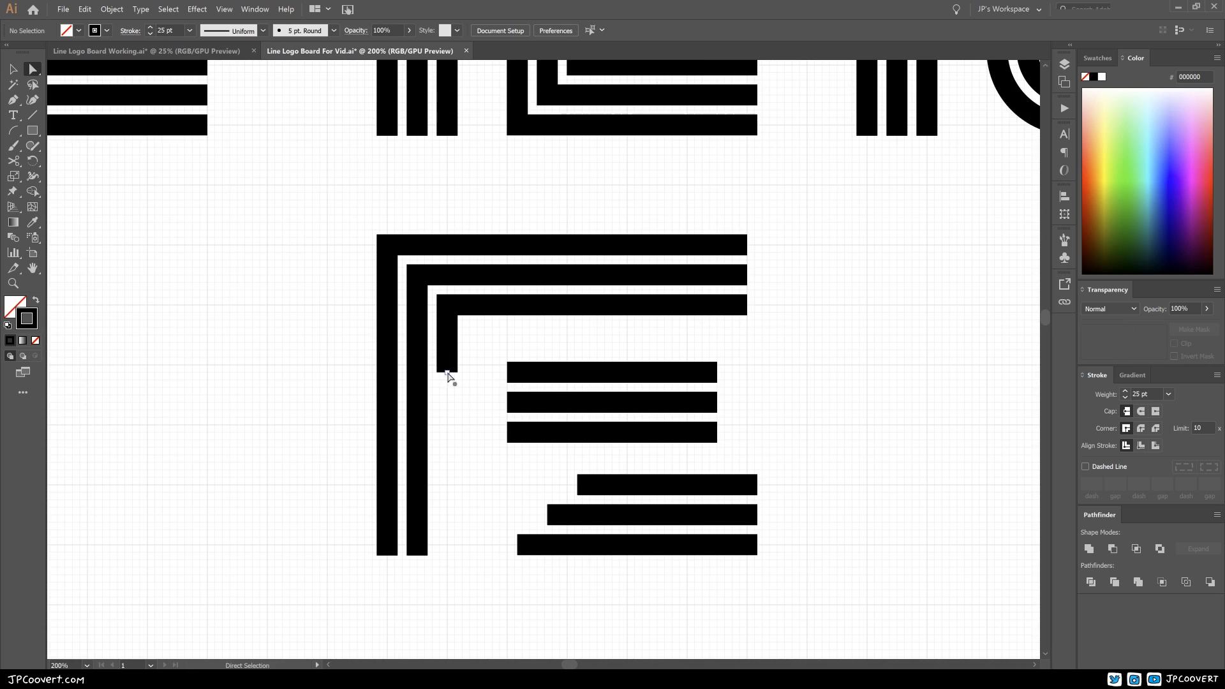
{"action": "left_click", "coordinate": [447, 373]}
{"action": "left_click", "coordinate": [508, 372]}
{"action": "left_click", "coordinate": [447, 372]}
{"action": "left_click", "coordinate": [507, 371]}
{"action": "left_click", "coordinate": [447, 373]}
{"action": "left_click", "coordinate": [508, 372]}
{"action": "left_click", "coordinate": [484, 420]}
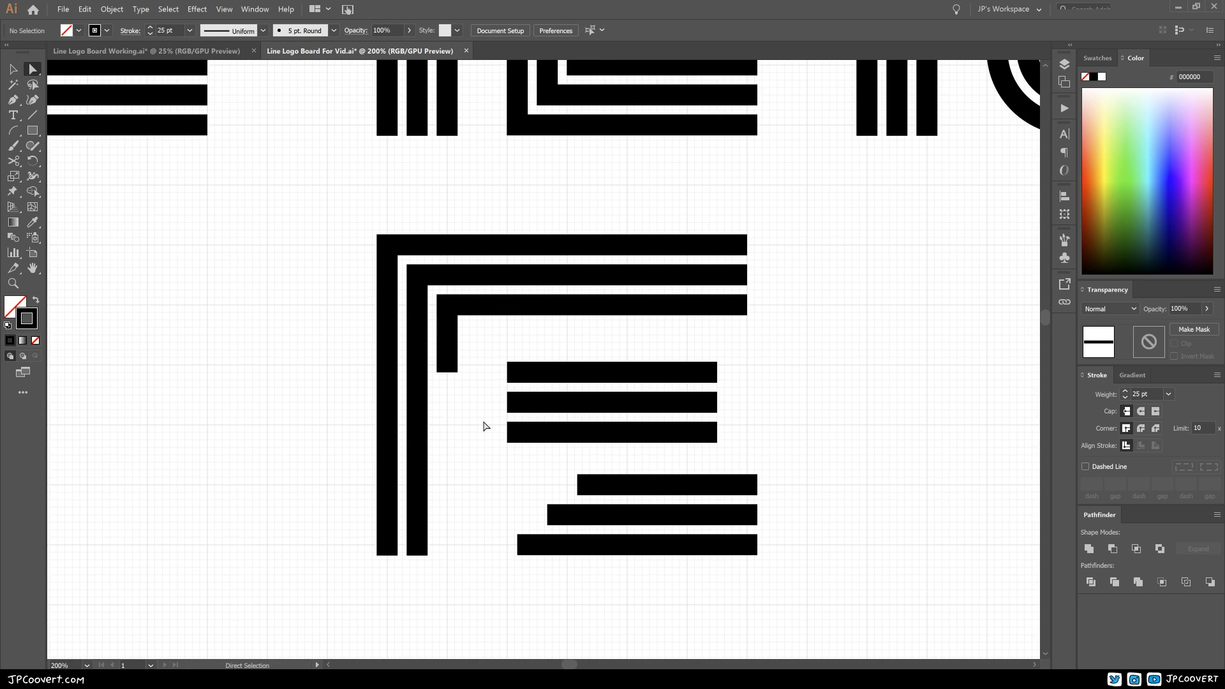
Step: Join the lower end of the innermost vertical stroke to the left end of the topmost middle bar
{"action": "left_click", "coordinate": [473, 385], "text": "ctrl"}
{"action": "left_click", "coordinate": [538, 386], "text": "ctrl"}
{"action": "left_click_drag", "start_coordinate": [538, 385], "coordinate": [381, 470]}
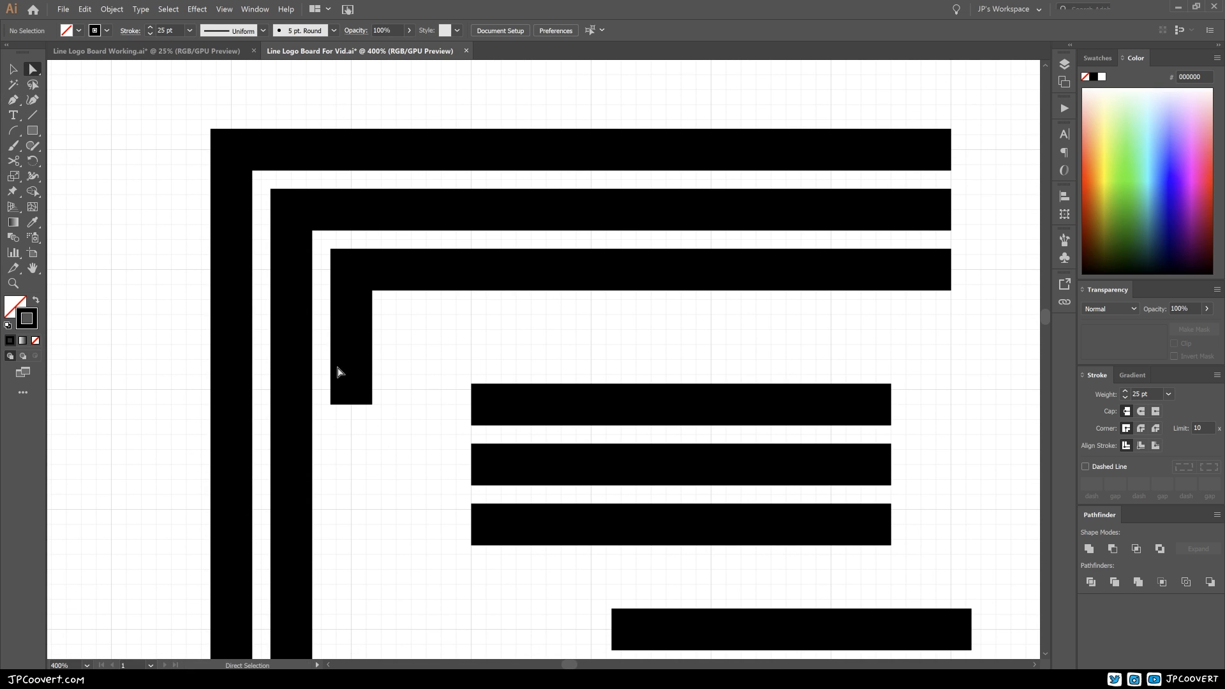
{"action": "left_click", "coordinate": [353, 406]}
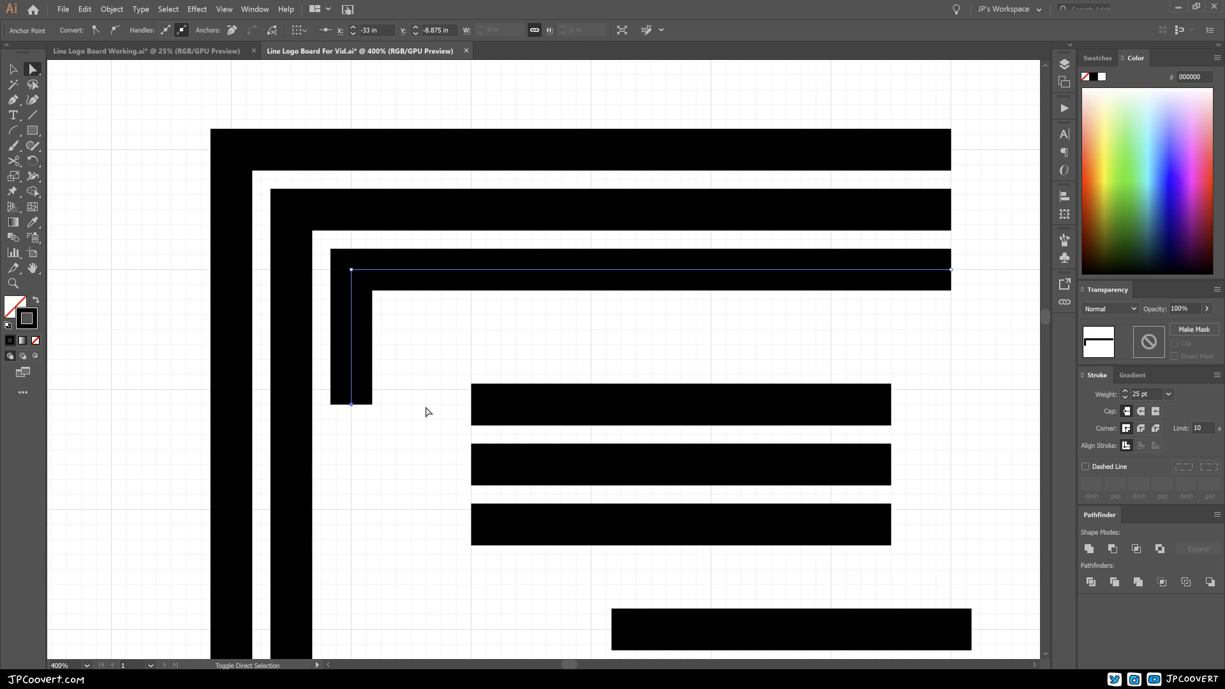
{"action": "left_click", "coordinate": [472, 406], "text": "shift"}
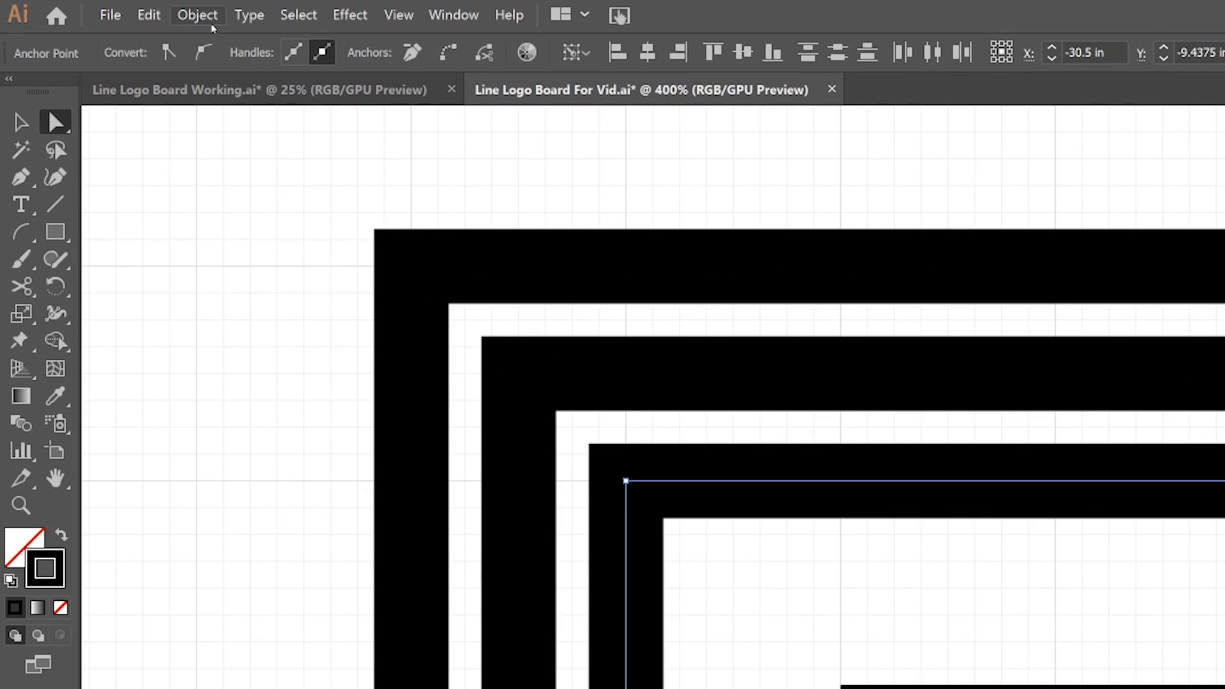
{"action": "left_click", "coordinate": [206, 19]}
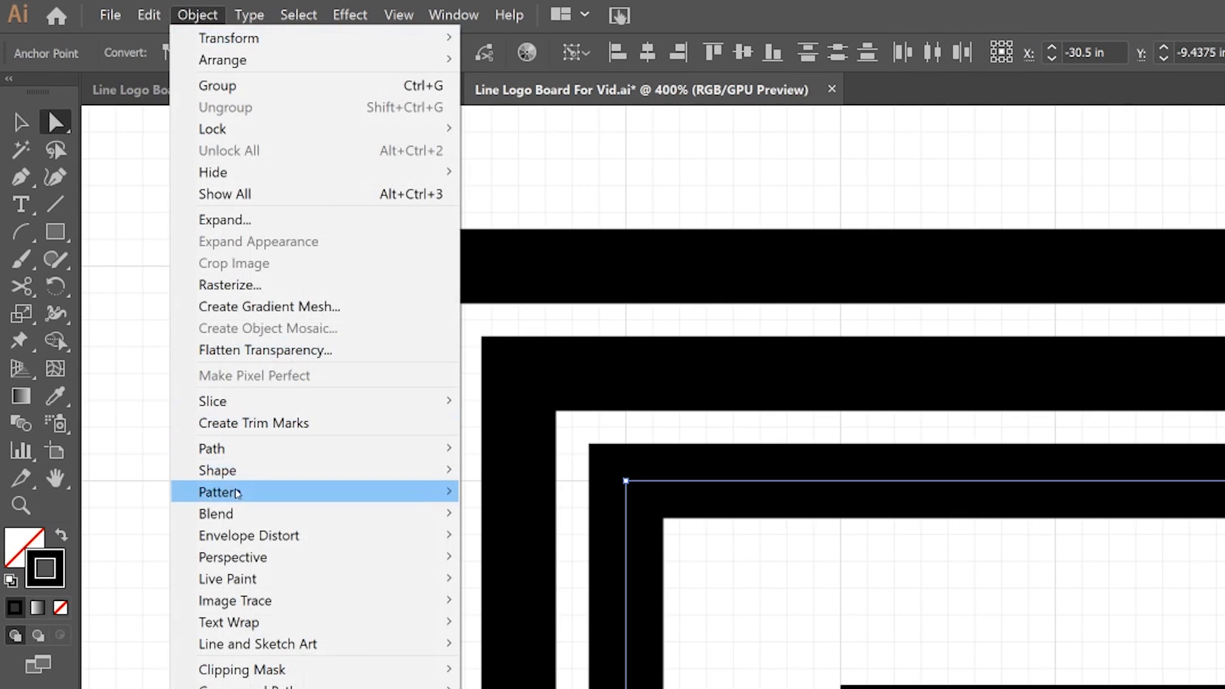
{"action": "mouse_move", "coordinate": [237, 459]}
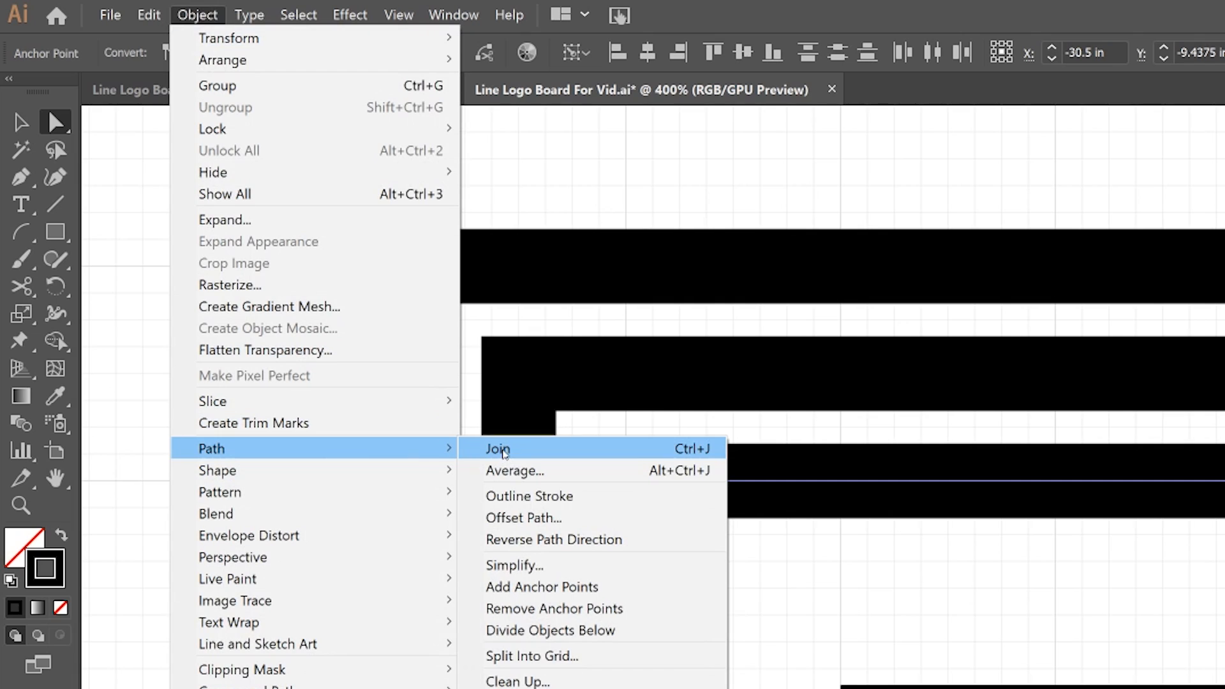
{"action": "left_click", "coordinate": [504, 450]}
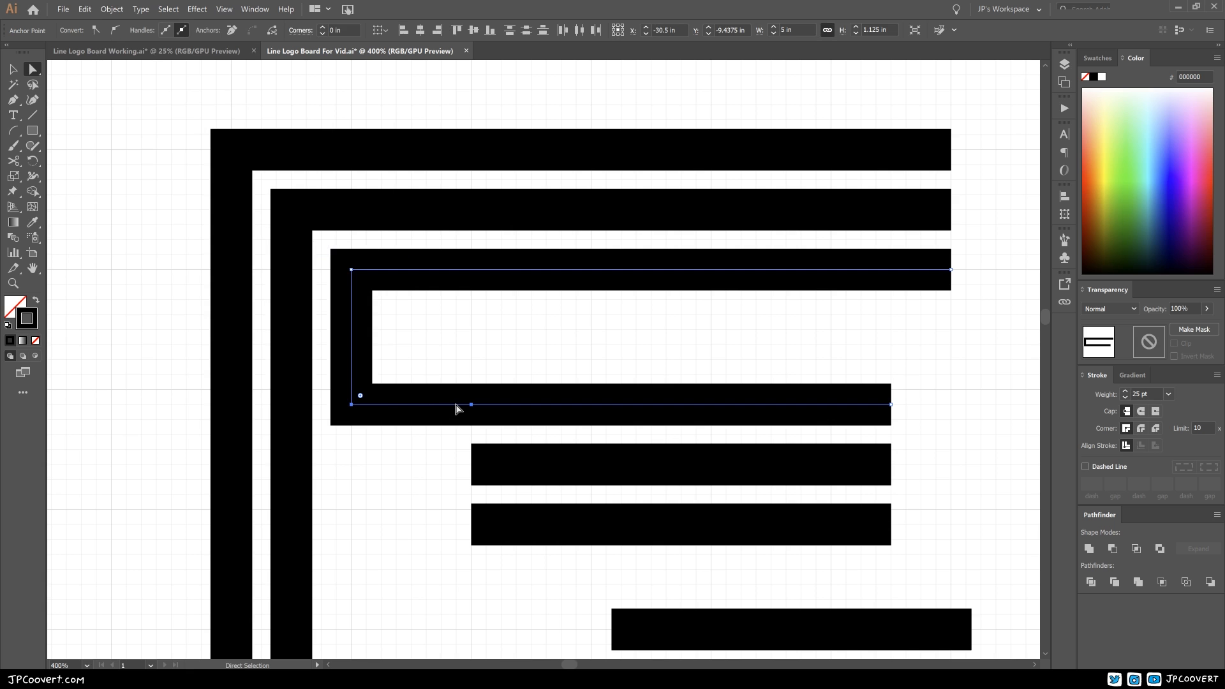
Step: Delete the leftover anchor point in the lower arm of the newly joined innermost path
{"action": "left_click_drag", "start_coordinate": [455, 408], "coordinate": [495, 383]}
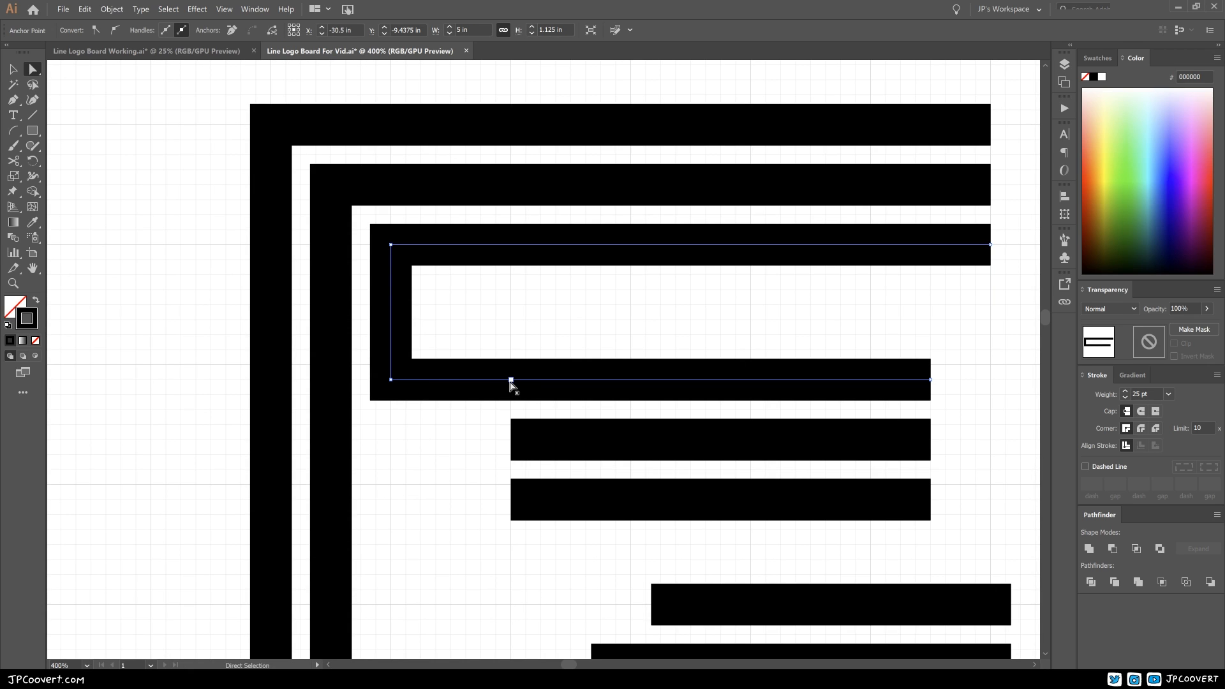
{"action": "key", "text": "p"}
{"action": "left_click", "coordinate": [510, 380]}
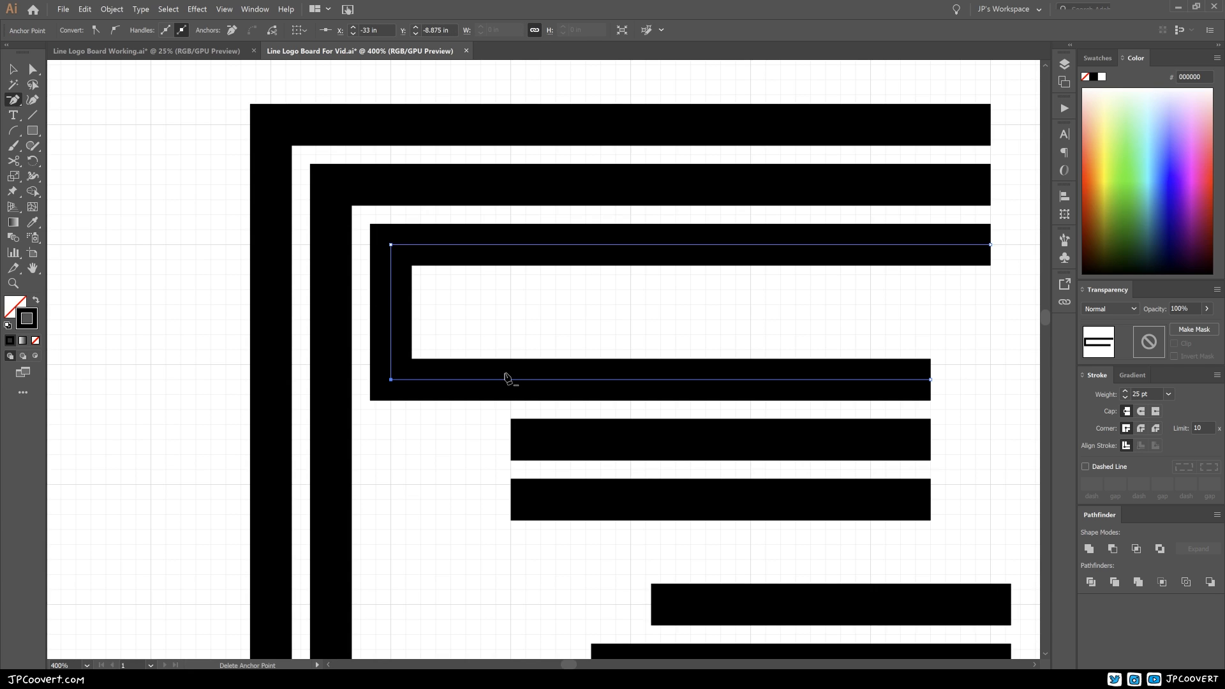
{"action": "left_click", "coordinate": [32, 68]}
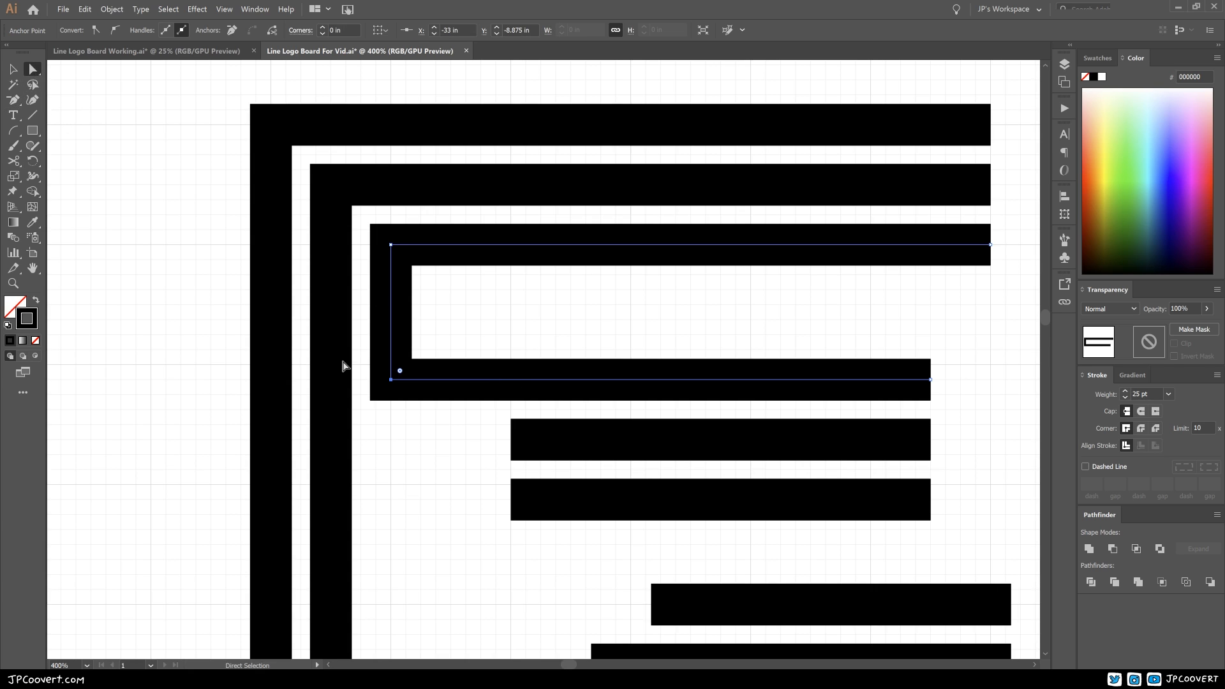
Step: Extend the central bar left to the second vertical stroke, and the bar below it and the top leg bar to X -33 in
{"action": "key", "text": "ctrl+minus"}
{"action": "left_click_drag", "start_coordinate": [517, 400], "coordinate": [381, 400]}
{"action": "left_click", "coordinate": [461, 446]}
{"action": "left_click_drag", "start_coordinate": [494, 503], "coordinate": [501, 474]}
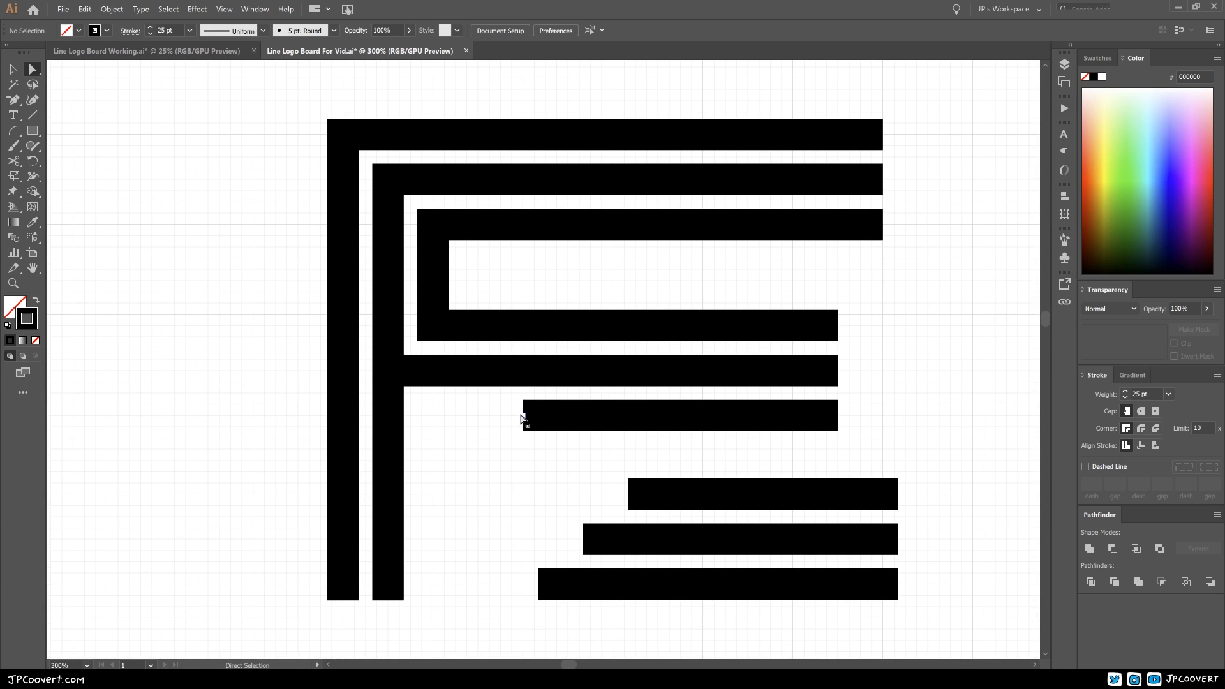
{"action": "left_click_drag", "start_coordinate": [523, 415], "coordinate": [432, 416]}
{"action": "left_click_drag", "start_coordinate": [628, 495], "coordinate": [433, 495]}
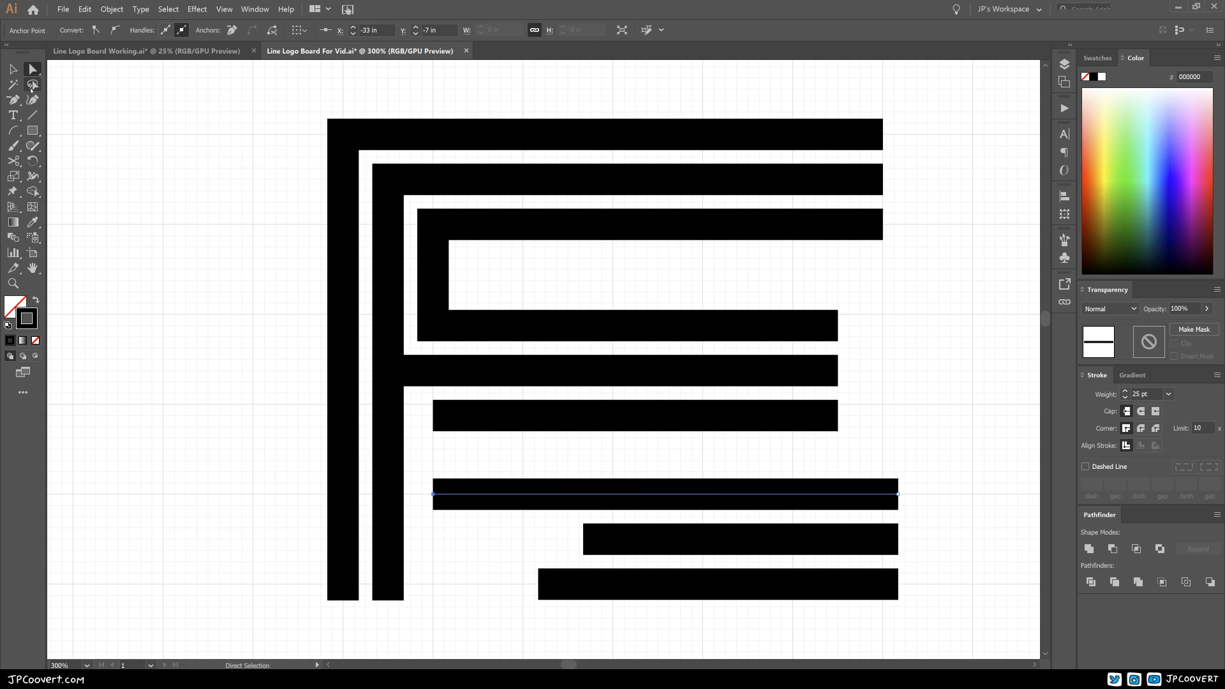
Step: Connect the left ends of the lowest middle bar and the top leg bar with a vertical Pen tool segment
{"action": "left_click_drag", "start_coordinate": [17, 104], "coordinate": [58, 102]}
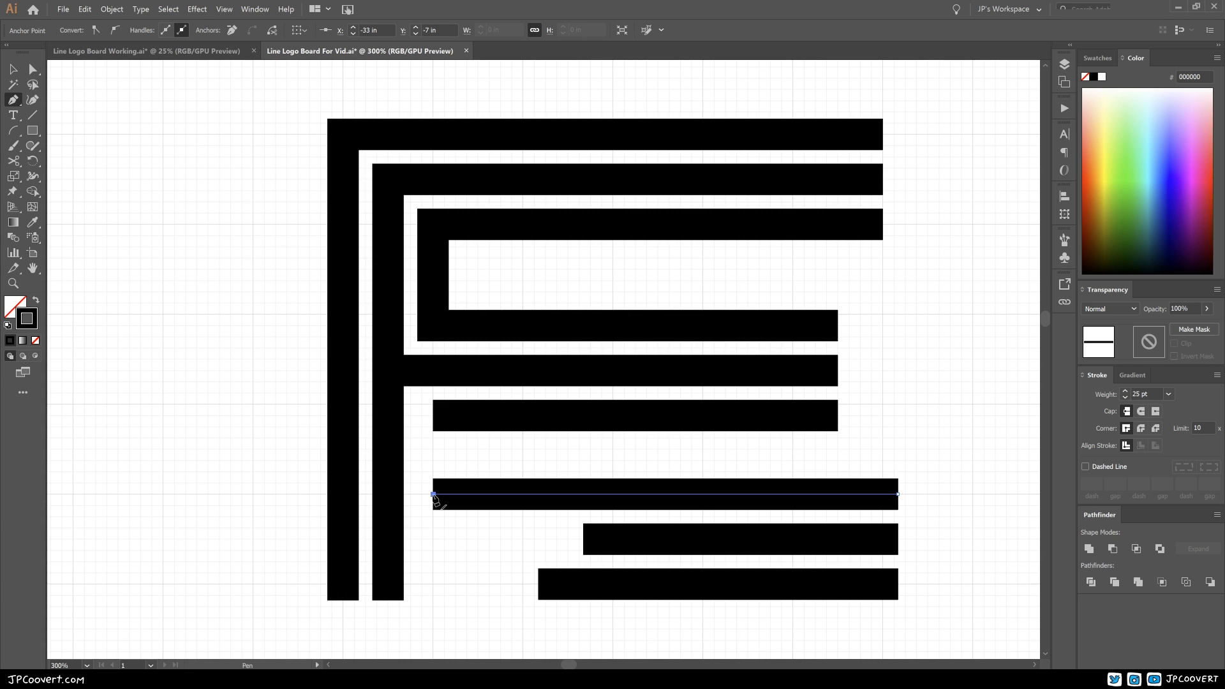
{"action": "left_click", "coordinate": [433, 494]}
{"action": "left_click", "coordinate": [433, 415]}
{"action": "left_click", "coordinate": [433, 416]}
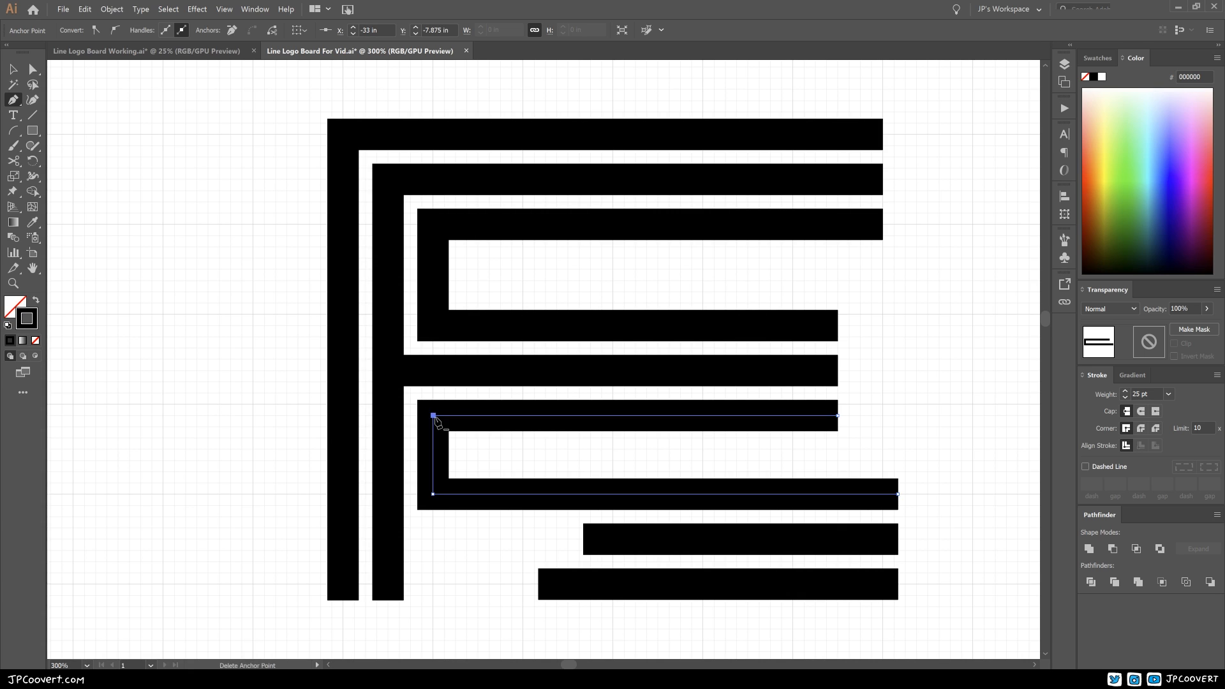
{"action": "left_click", "coordinate": [513, 469], "text": "ctrl"}
Step: Shorten the second vertical stroke to the level of the middle leg bar and the outermost one to the lowest bar
{"action": "scroll", "coordinate": [495, 510], "scroll_direction": "down", "scroll_amount": 1}
{"action": "key", "text": "a"}
{"action": "left_click_drag", "start_coordinate": [402, 575], "coordinate": [407, 516]}
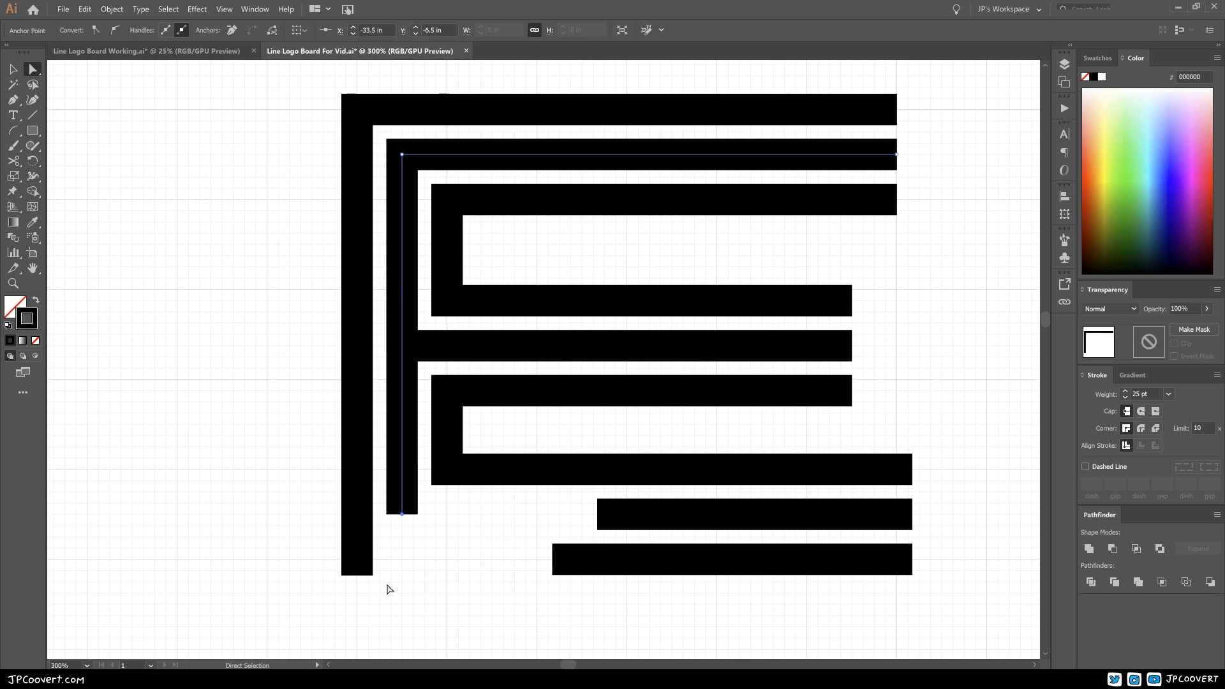
{"action": "left_click_drag", "start_coordinate": [357, 575], "coordinate": [358, 559]}
Step: Join the second vertical stroke's lower end to the middle leg bar and delete the leftover anchor point between them
{"action": "left_click", "coordinate": [412, 524]}
{"action": "left_click", "coordinate": [402, 513]}
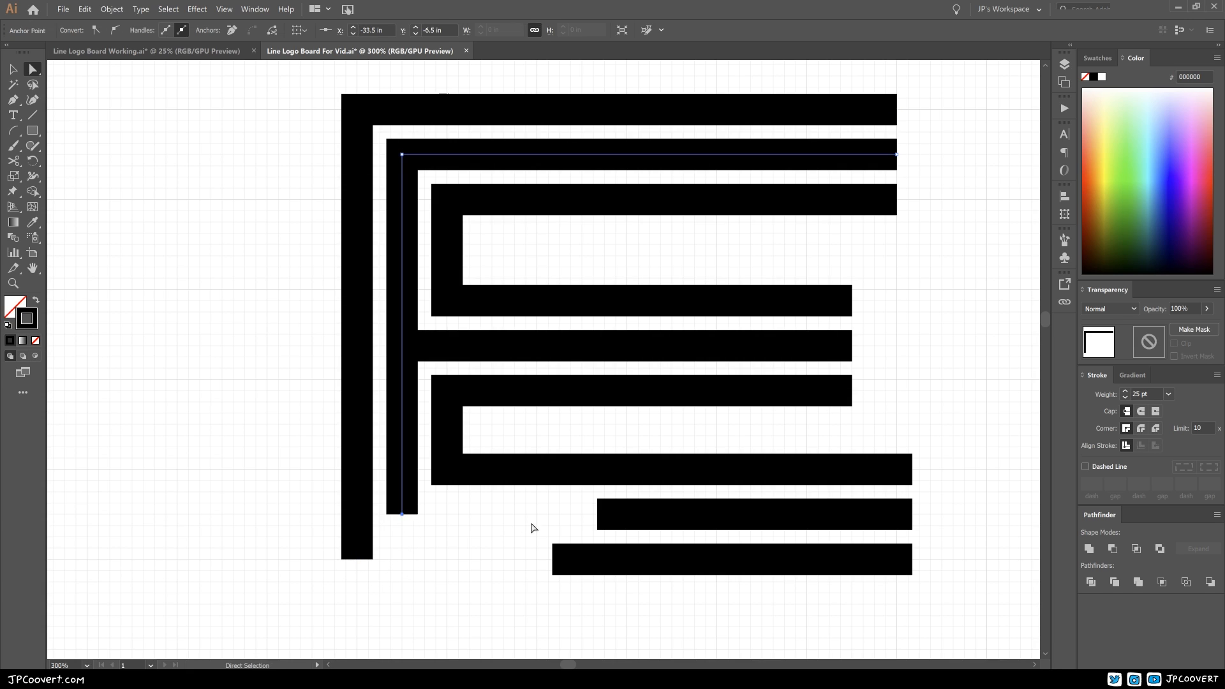
{"action": "left_click", "coordinate": [599, 516], "text": "shift"}
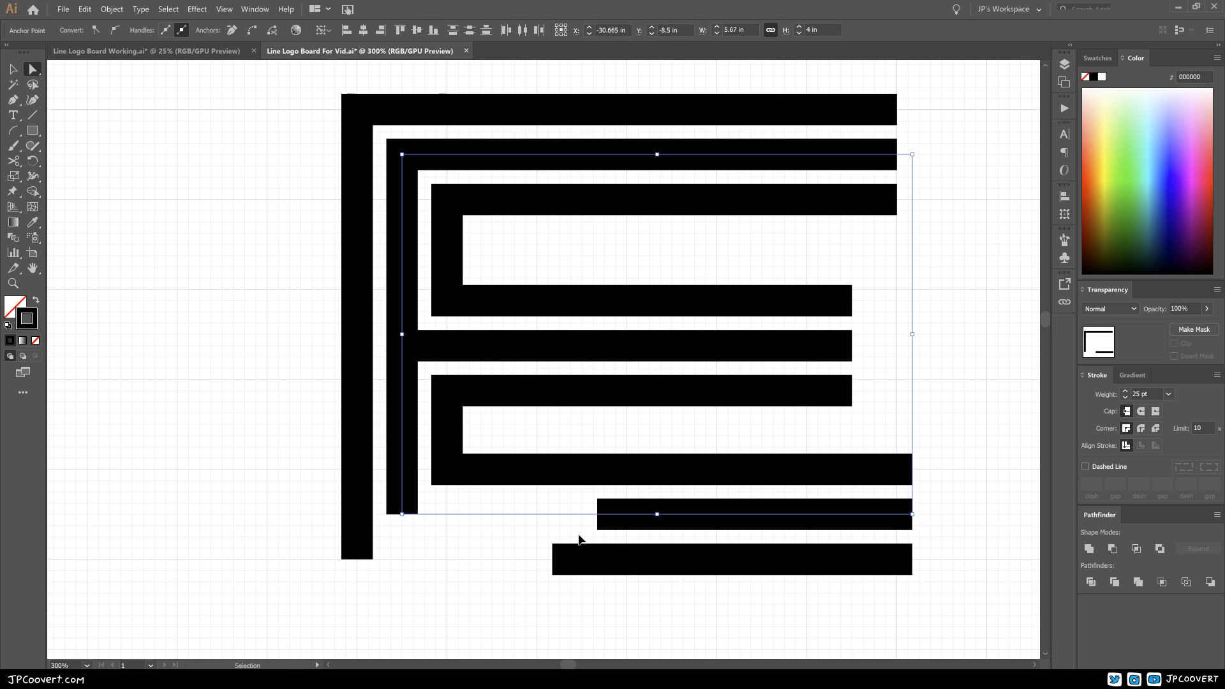
{"action": "key", "text": "ctrl+j"}
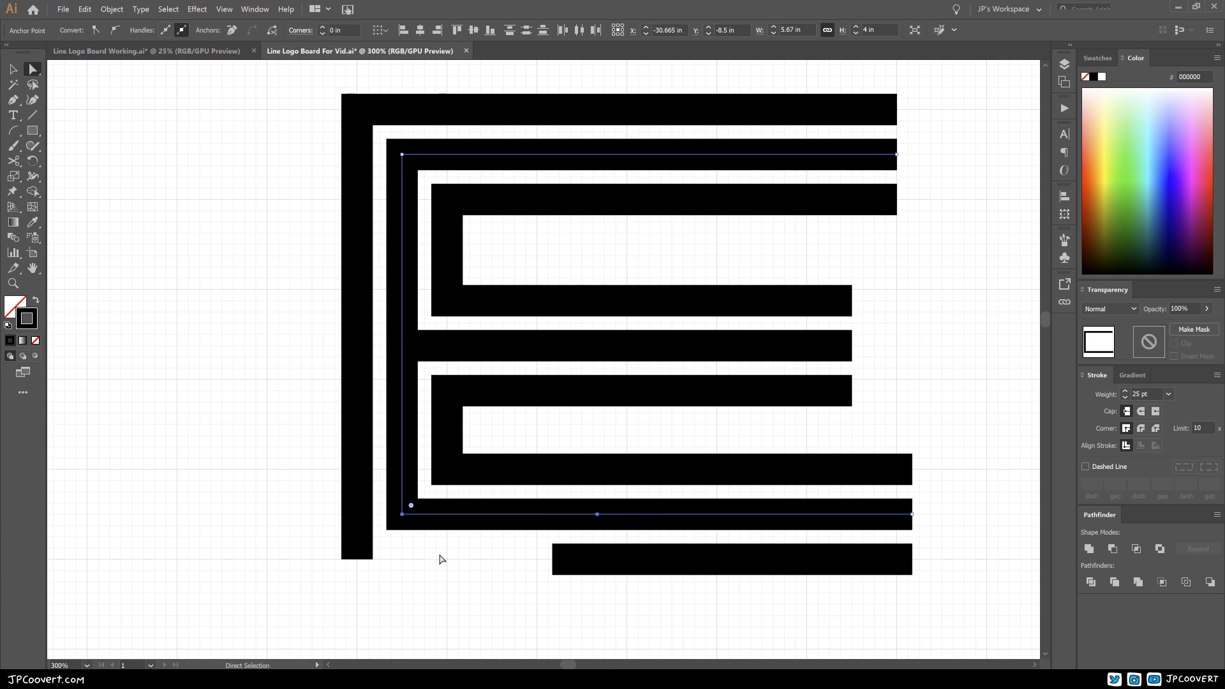
{"action": "key", "text": "minus"}
{"action": "left_click", "coordinate": [597, 514]}
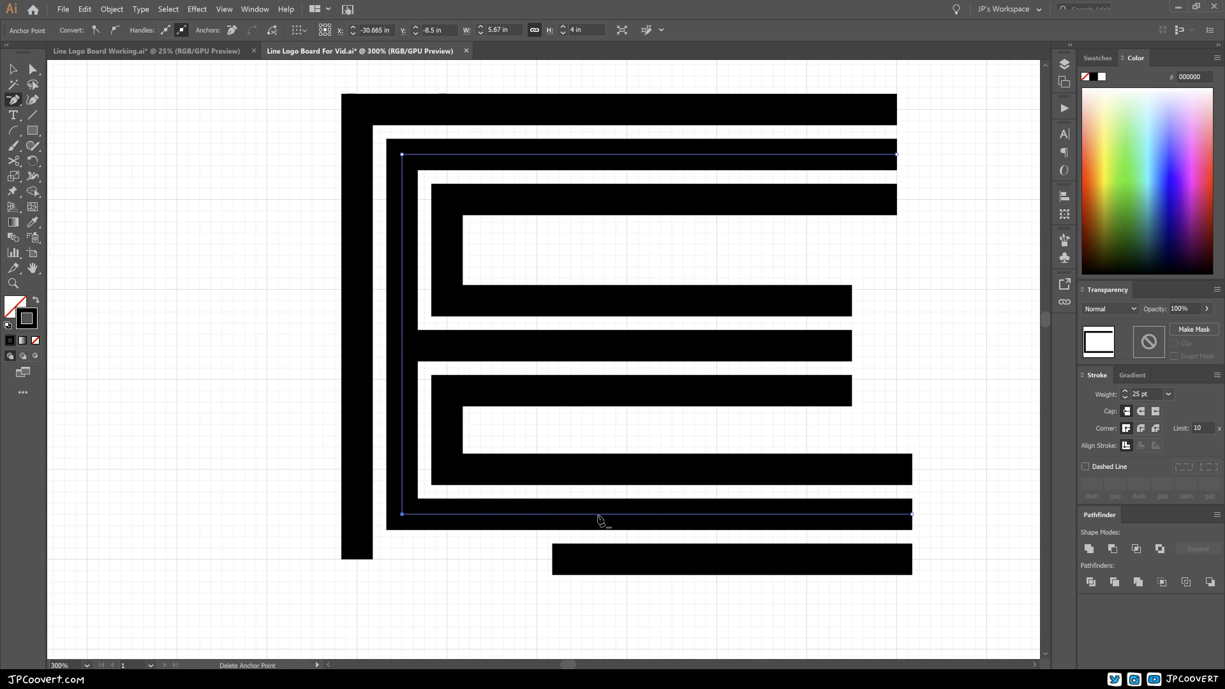
{"action": "key", "text": "ctrl+shift+a"}
Step: Join the outermost vertical stroke's lower end to the lowest bar of the E and delete the leftover anchor point between them
{"action": "key", "text": "a"}
{"action": "left_click_drag", "start_coordinate": [324, 577], "coordinate": [566, 561]}
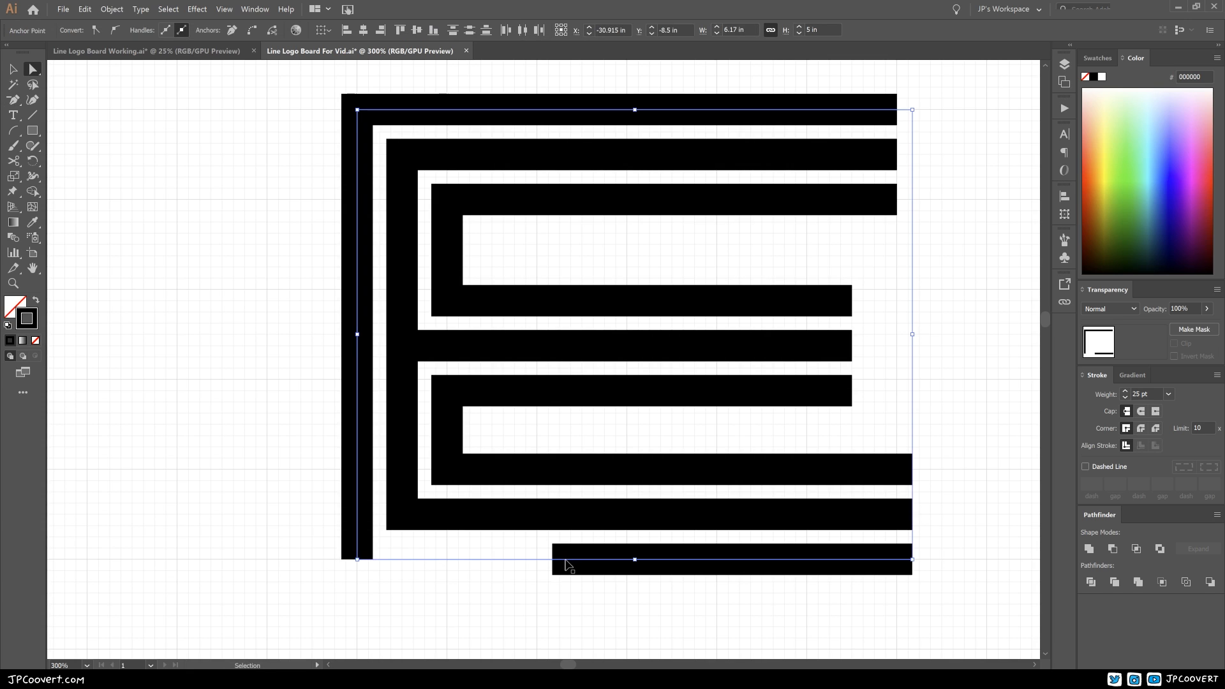
{"action": "key", "text": "ctrl+j"}
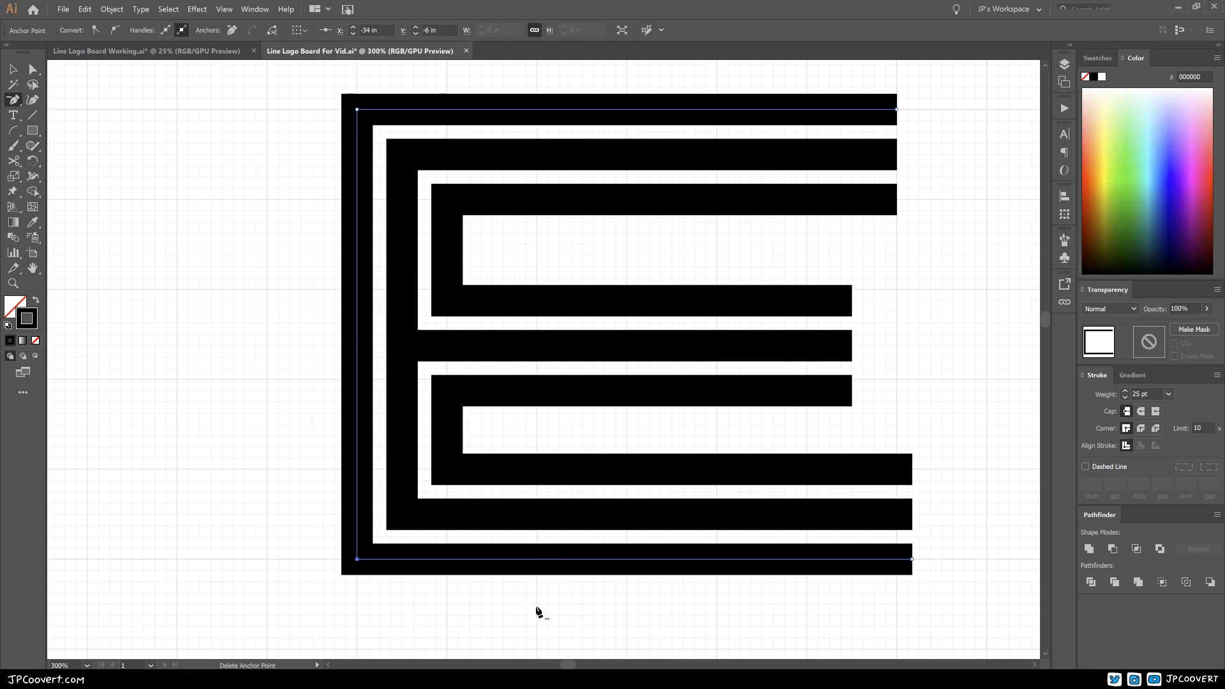
{"action": "key", "text": "p"}
{"action": "key", "text": "ctrl+shift+a"}
{"action": "left_click", "coordinate": [529, 405], "text": "ctrl+alt"}
{"action": "left_click_drag", "start_coordinate": [562, 403], "coordinate": [466, 500]}
{"action": "key", "text": "v"}
{"action": "left_click", "coordinate": [577, 362], "text": "ctrl+alt"}
{"action": "left_click", "coordinate": [577, 362], "text": "ctrl+alt"}
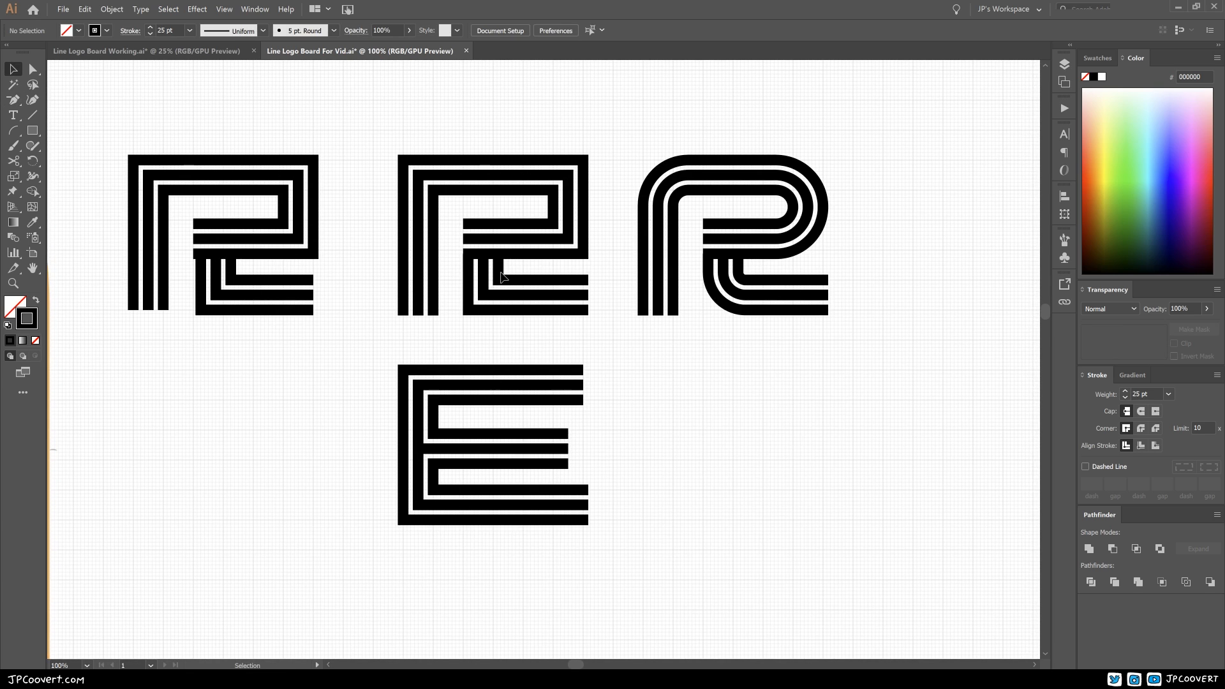
Step: Duplicate the finished square-cornered E and place the copy directly below the rounded R
{"action": "left_click", "coordinate": [515, 415], "text": "ctrl+alt"}
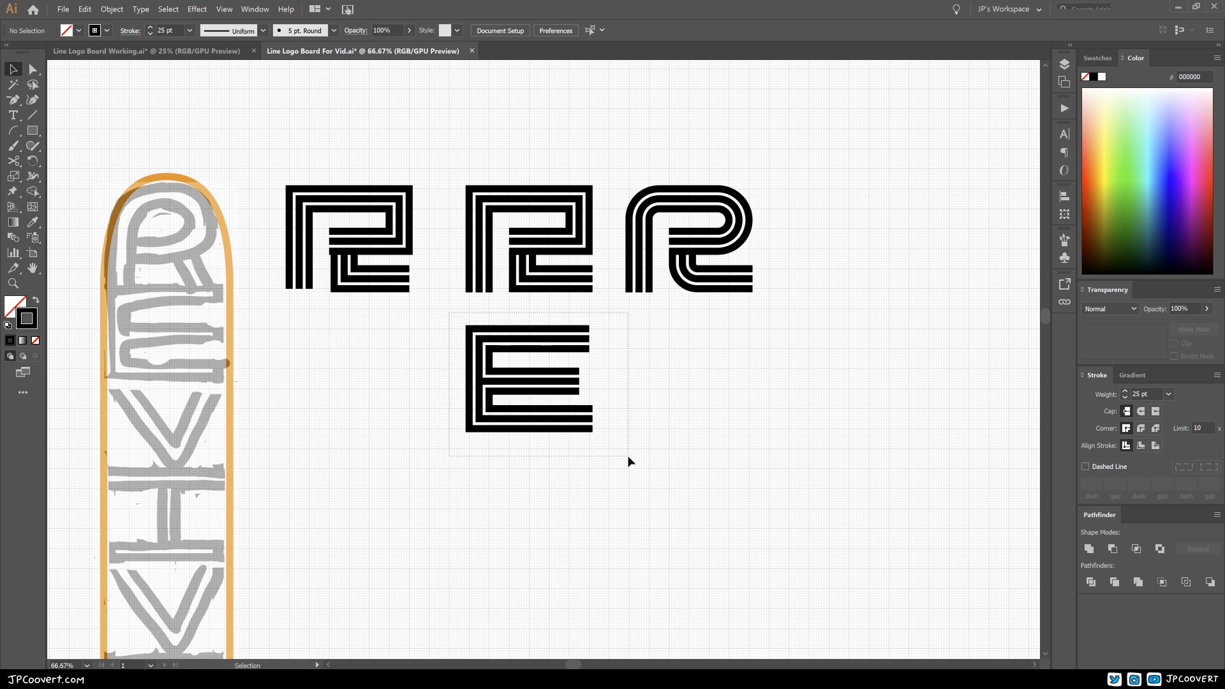
{"action": "left_click", "coordinate": [553, 430]}
{"action": "left_click_drag", "start_coordinate": [553, 415], "coordinate": [707, 407]}
{"action": "left_click", "coordinate": [835, 429]}
{"action": "scroll", "coordinate": [816, 429], "scroll_direction": "down", "scroll_amount": 1}
{"action": "scroll", "coordinate": [804, 428], "scroll_direction": "right", "scroll_amount": 1}
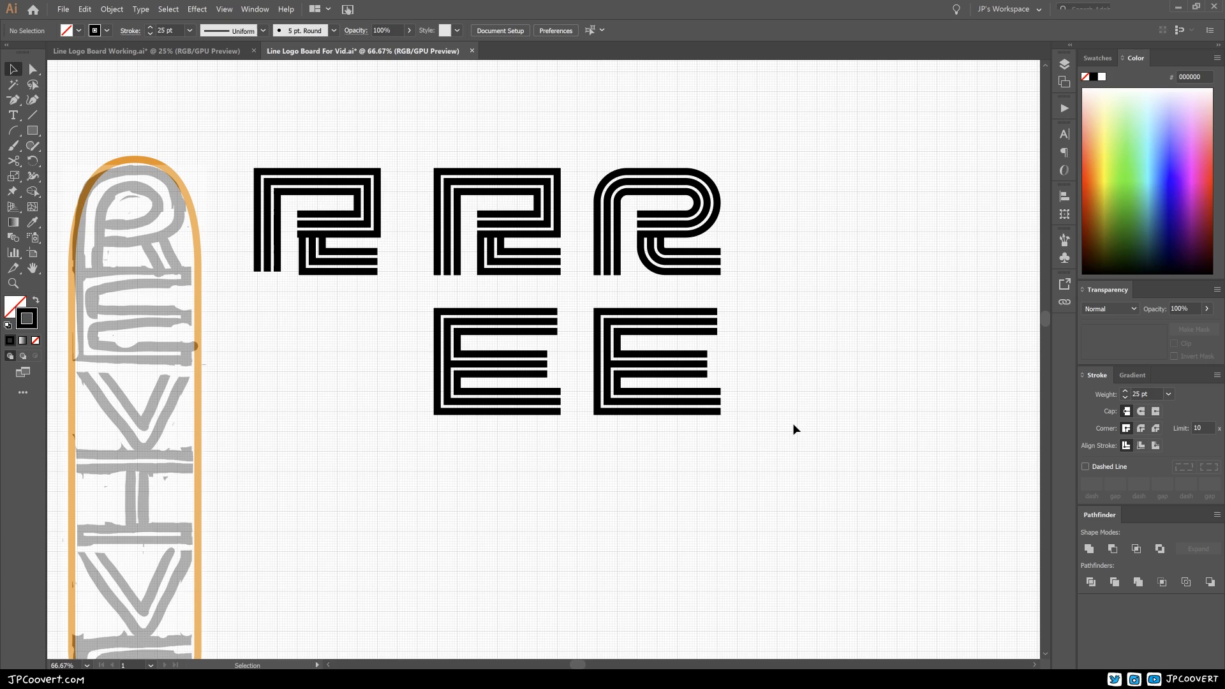
Step: Round the upper-left corners of the copied E's inner and middle strokes concentrically, giving the middle stroke a 1 in radius
{"action": "scroll", "coordinate": [776, 358], "scroll_direction": "down", "scroll_amount": 1}
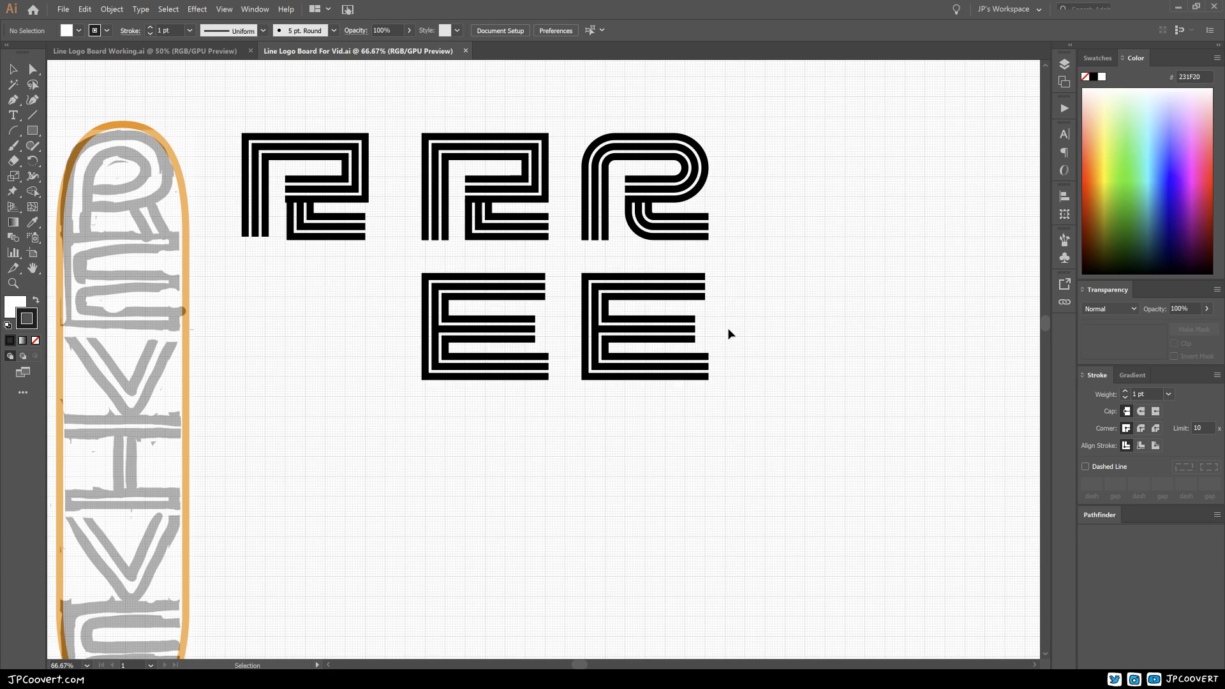
{"action": "left_click", "coordinate": [730, 334]}
{"action": "scroll", "coordinate": [766, 336], "scroll_direction": "left", "scroll_amount": 3}
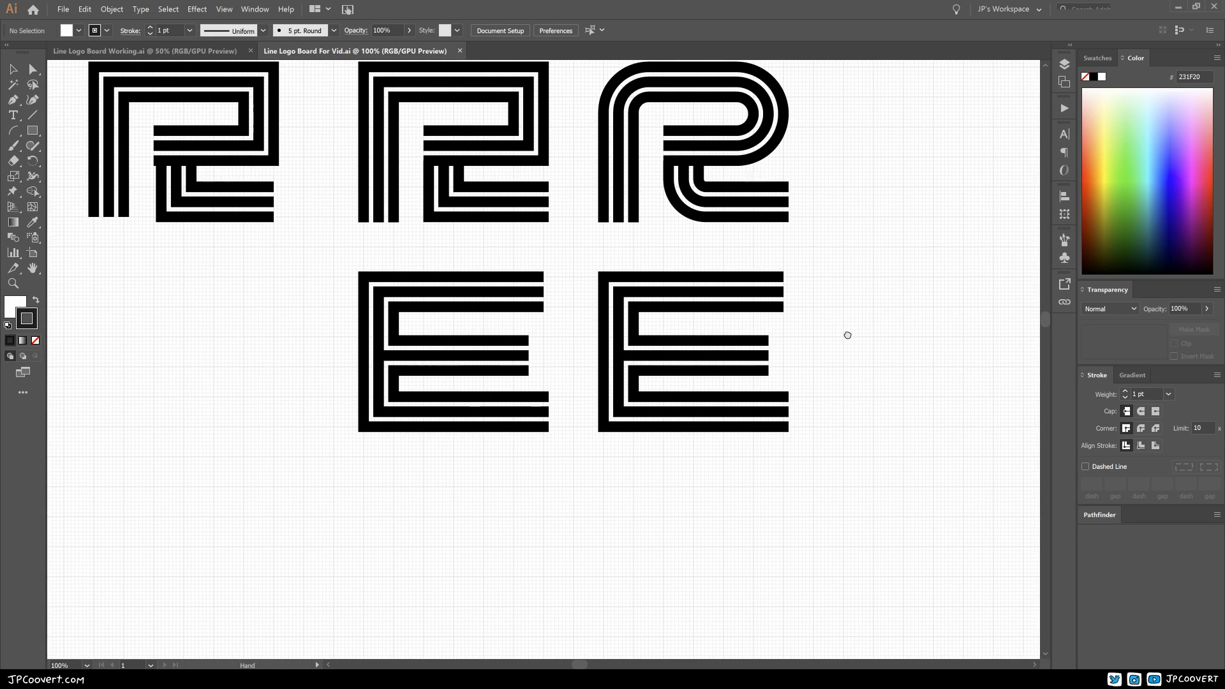
{"action": "left_click", "coordinate": [666, 336]}
{"action": "mouse_move", "coordinate": [528, 345]}
{"action": "left_mouse_down"}
{"action": "mouse_move", "coordinate": [547, 409]}
{"action": "mouse_move", "coordinate": [538, 420]}
{"action": "mouse_move", "coordinate": [525, 404]}
{"action": "mouse_move", "coordinate": [540, 416]}
{"action": "left_mouse_up"}
{"action": "left_click", "coordinate": [514, 394]}
{"action": "left_click", "coordinate": [492, 371]}
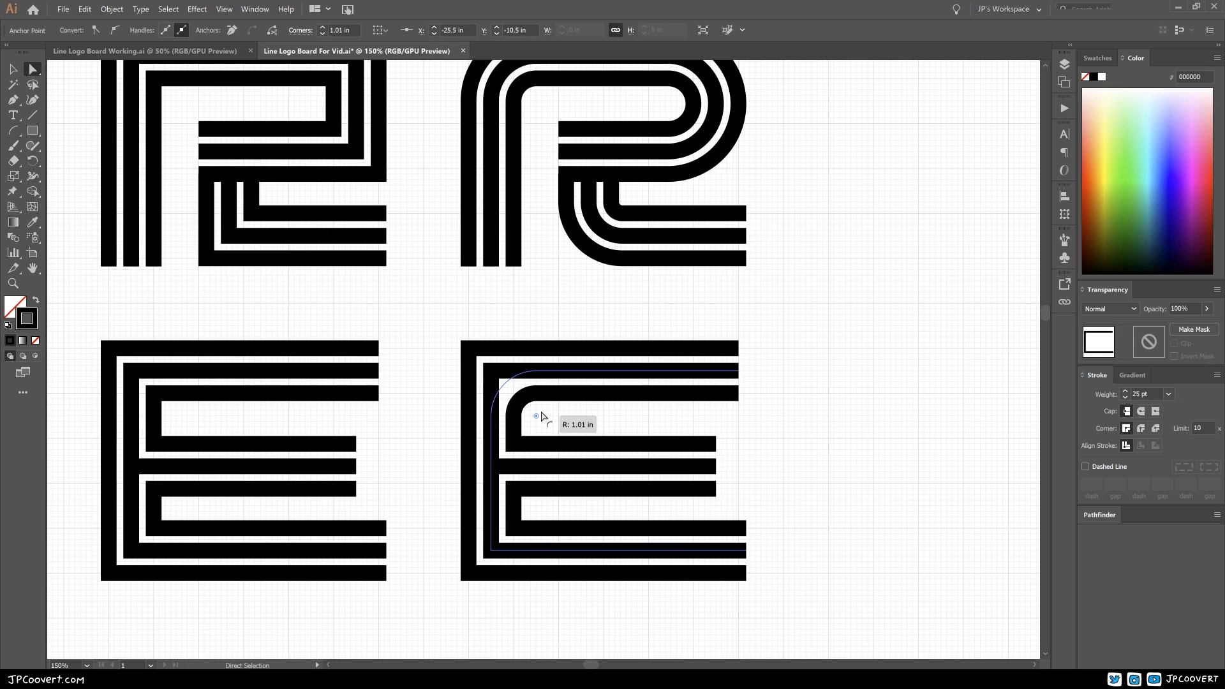
{"action": "left_click_drag", "start_coordinate": [540, 418], "coordinate": [540, 418]}
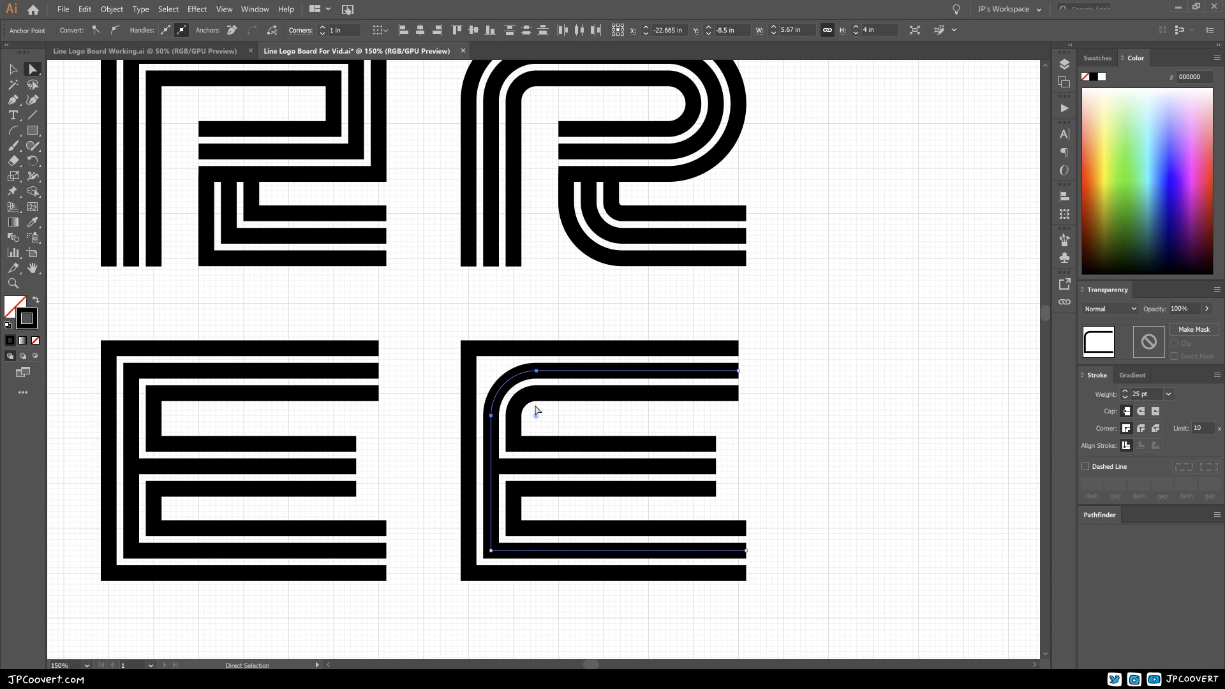
Step: Round the upper-left corner of the copied E's outermost stroke to a 1.5 in radius
{"action": "left_click", "coordinate": [475, 356]}
{"action": "left_click_drag", "start_coordinate": [484, 363], "coordinate": [540, 409]}
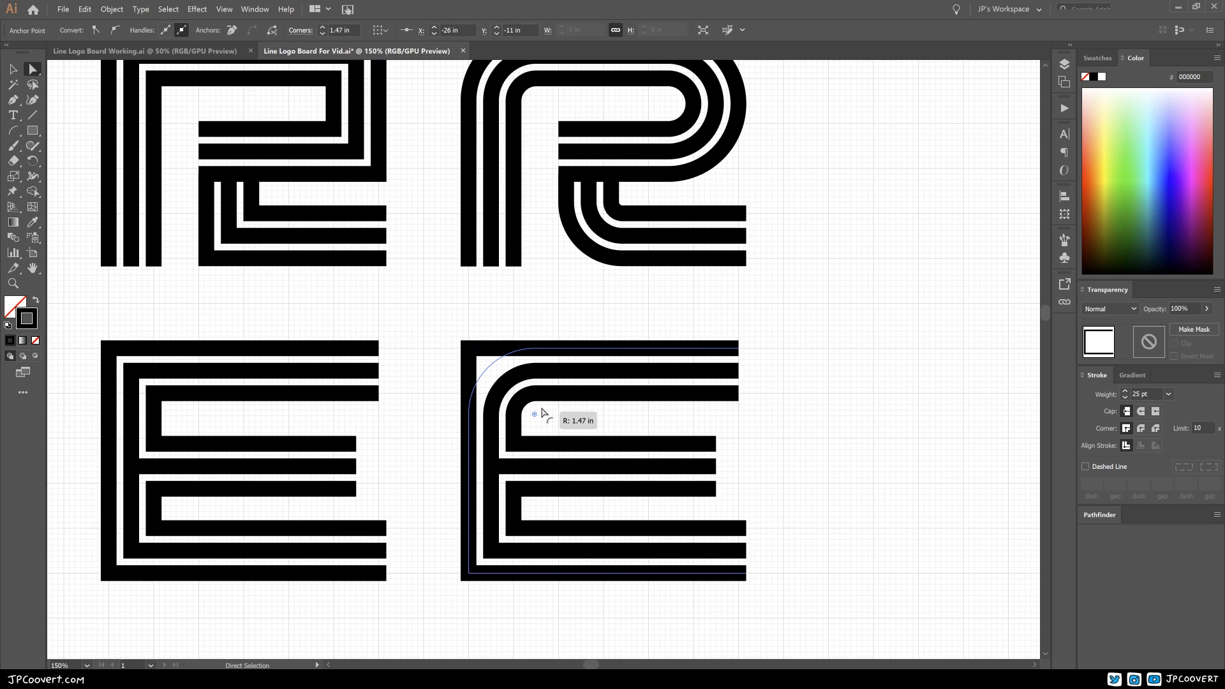
{"action": "left_click_drag", "start_coordinate": [540, 412], "coordinate": [543, 416]}
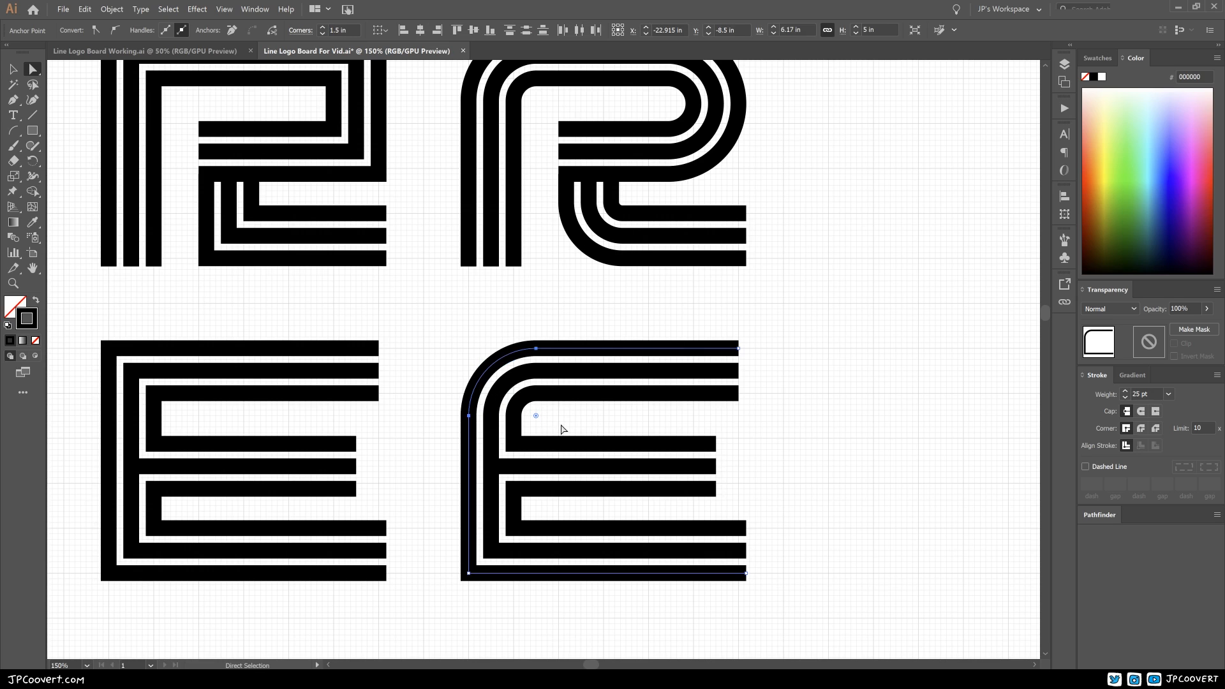
Step: Round the lower-left corners of the copied E's three strokes concentrically, with a 1.5 in radius on the outermost stroke
{"action": "left_click", "coordinate": [514, 528]}
{"action": "left_click_drag", "start_coordinate": [526, 517], "coordinate": [540, 514]}
{"action": "left_click", "coordinate": [491, 550]}
{"action": "left_click", "coordinate": [470, 571]}
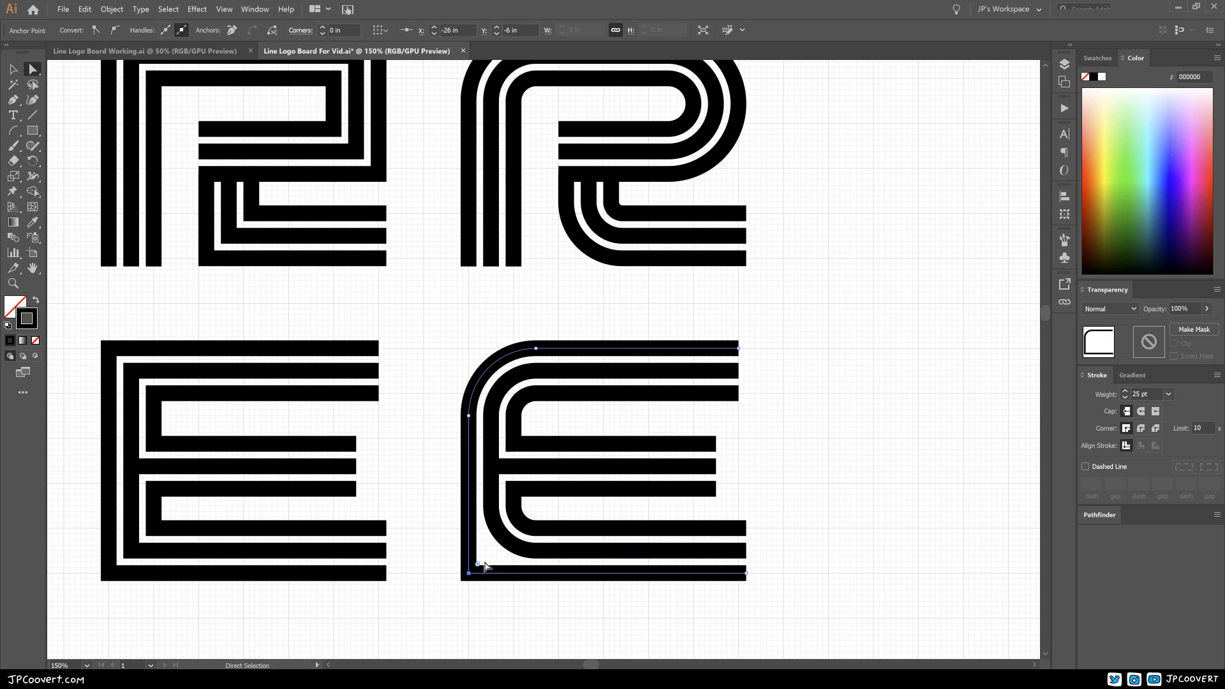
{"action": "left_click_drag", "start_coordinate": [483, 564], "coordinate": [523, 527]}
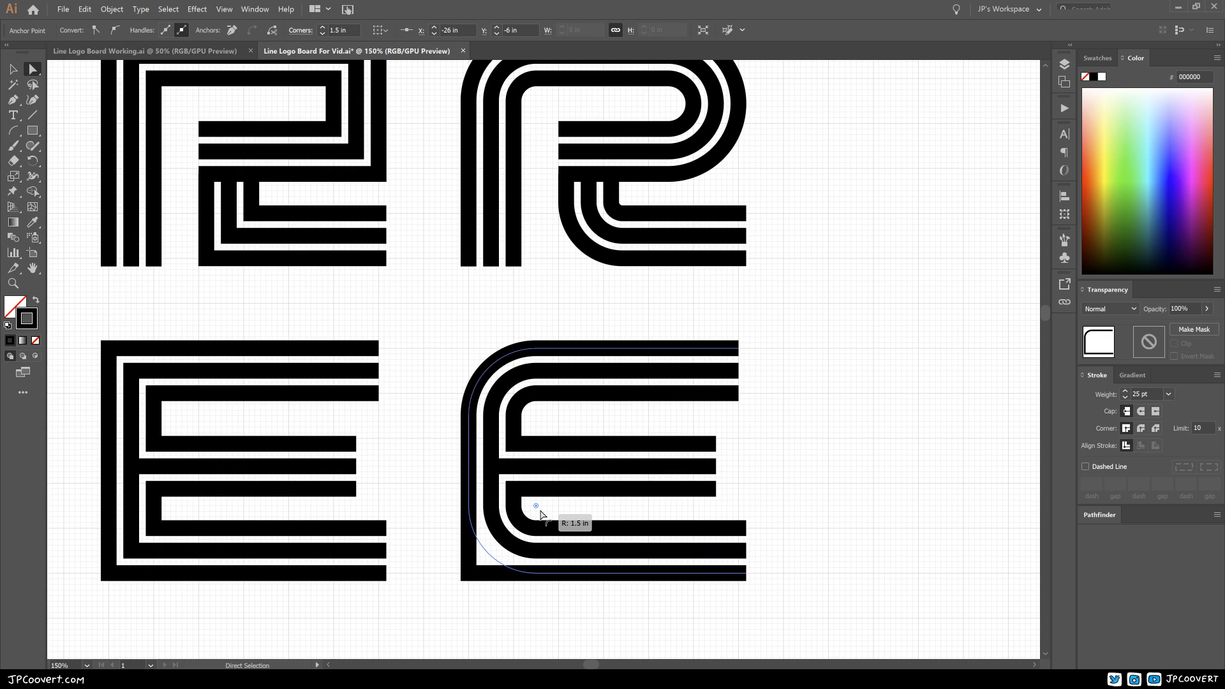
{"action": "left_click_drag", "start_coordinate": [540, 510], "coordinate": [540, 511]}
{"action": "left_click", "coordinate": [601, 508]}
{"action": "key", "text": "space"}
{"action": "left_click_drag", "start_coordinate": [634, 468], "coordinate": [601, 457]}
{"action": "key", "text": "ctrl+minus"}
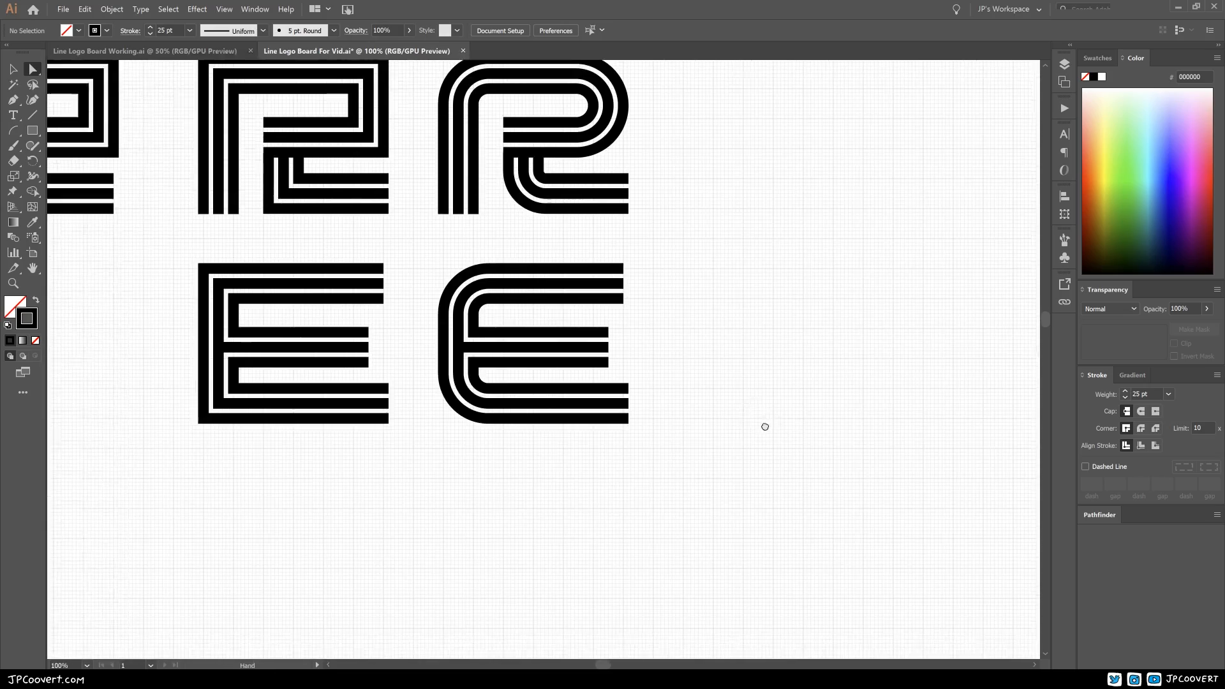